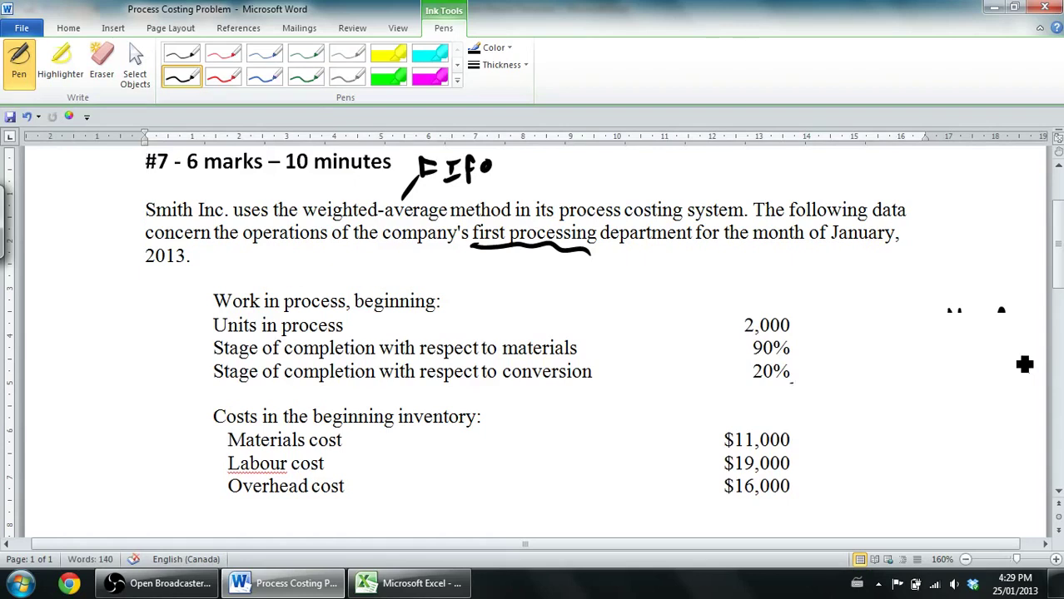
Finish the handwritten note and place the caret in the data table's completion rows
key(Escape)
click(1015, 382)
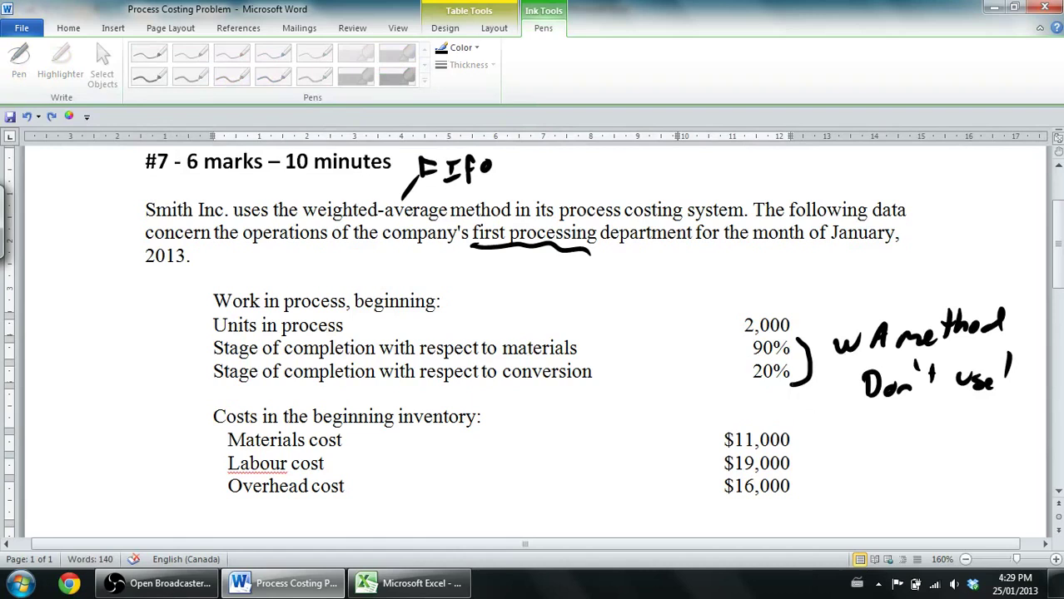
click(793, 393)
click(746, 210)
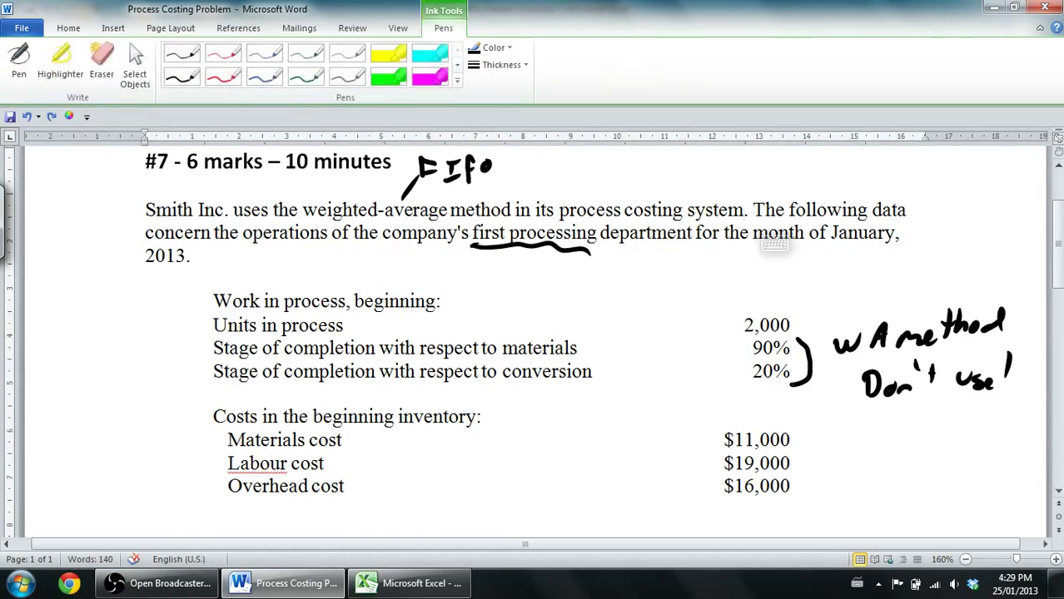
click(1009, 379)
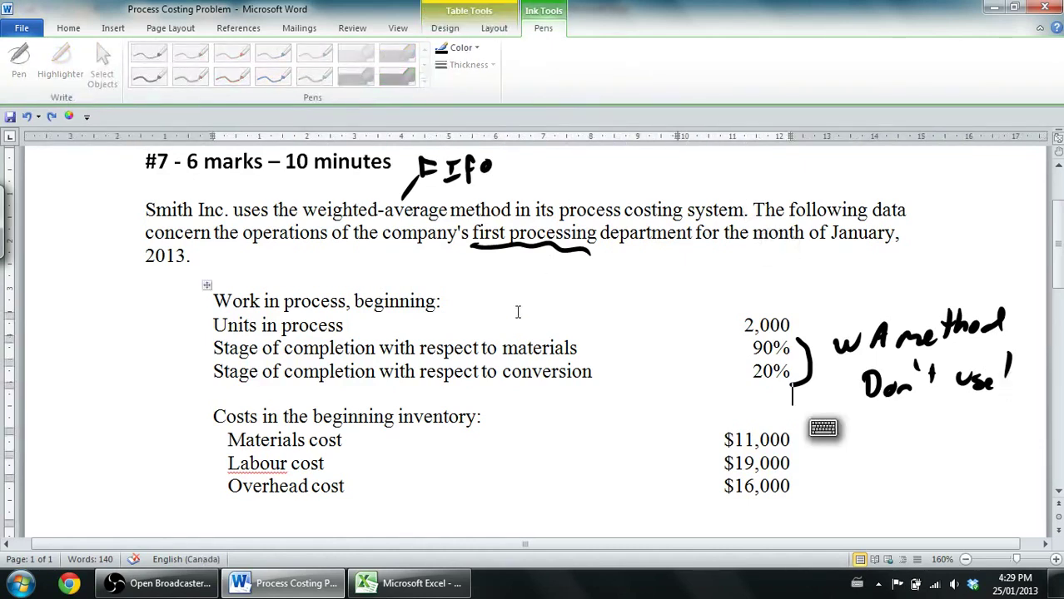
click(469, 347)
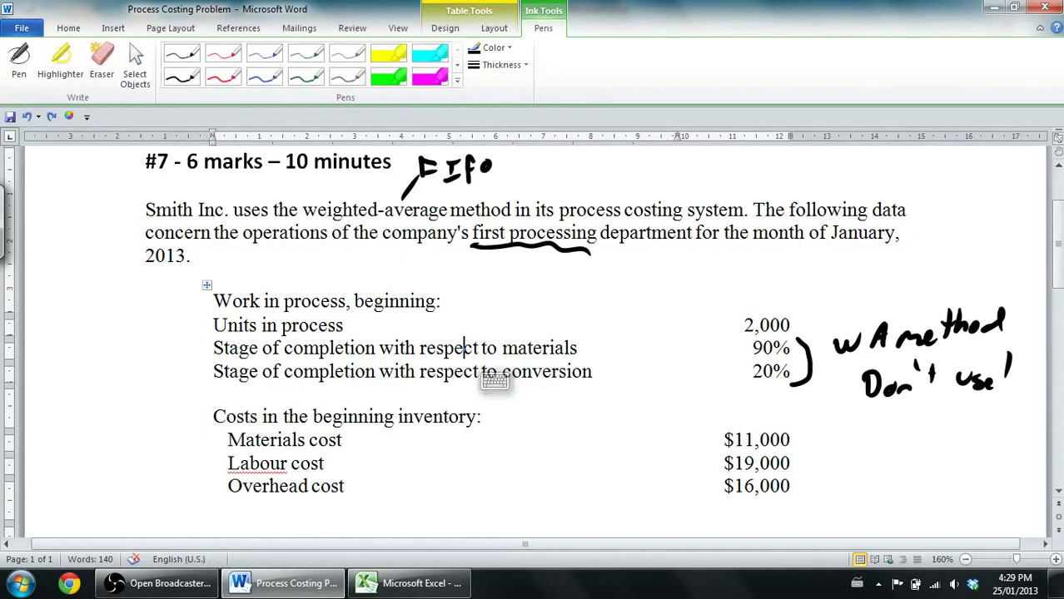
With the black pen, X out the 90% and 20% figures and strike through both stage-of-completion rows
click(186, 52)
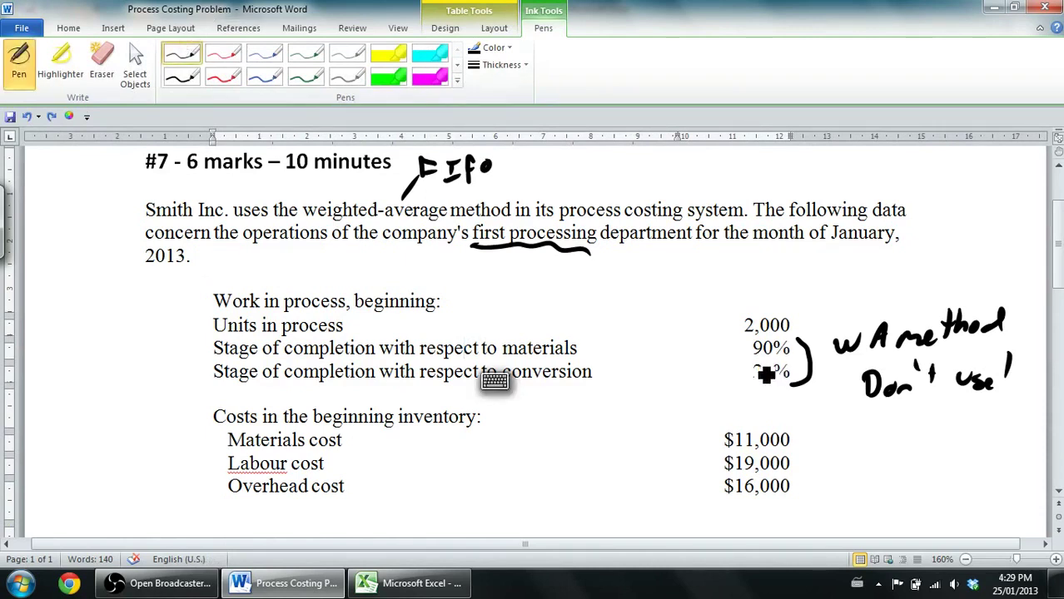
mouse_move(779, 339)
mouse_down()
mouse_move(748, 387)
mouse_move(770, 367)
mouse_move(789, 384)
mouse_up()
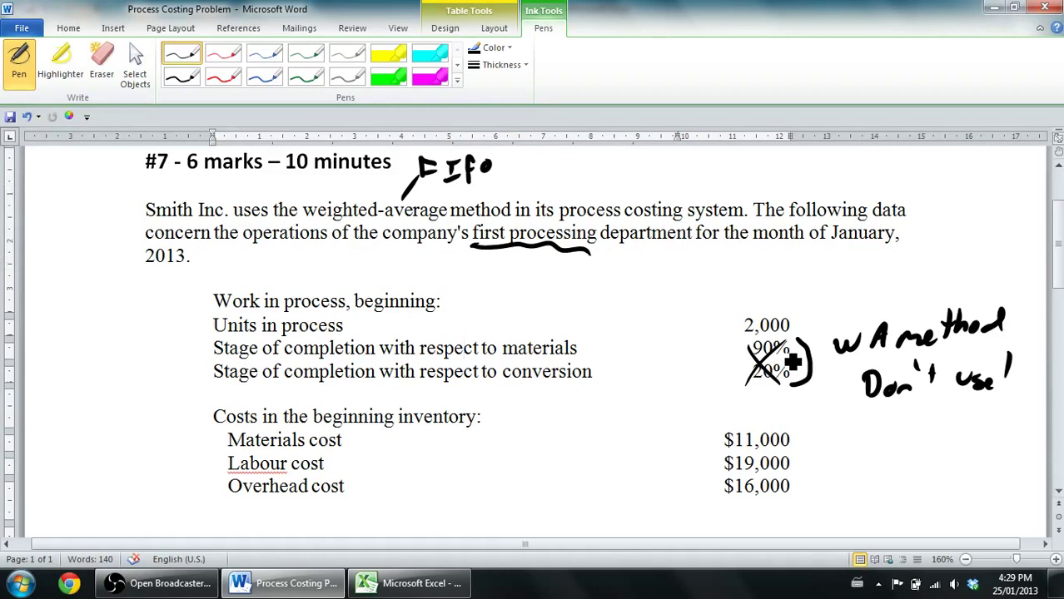
drag(215, 387, 548, 340)
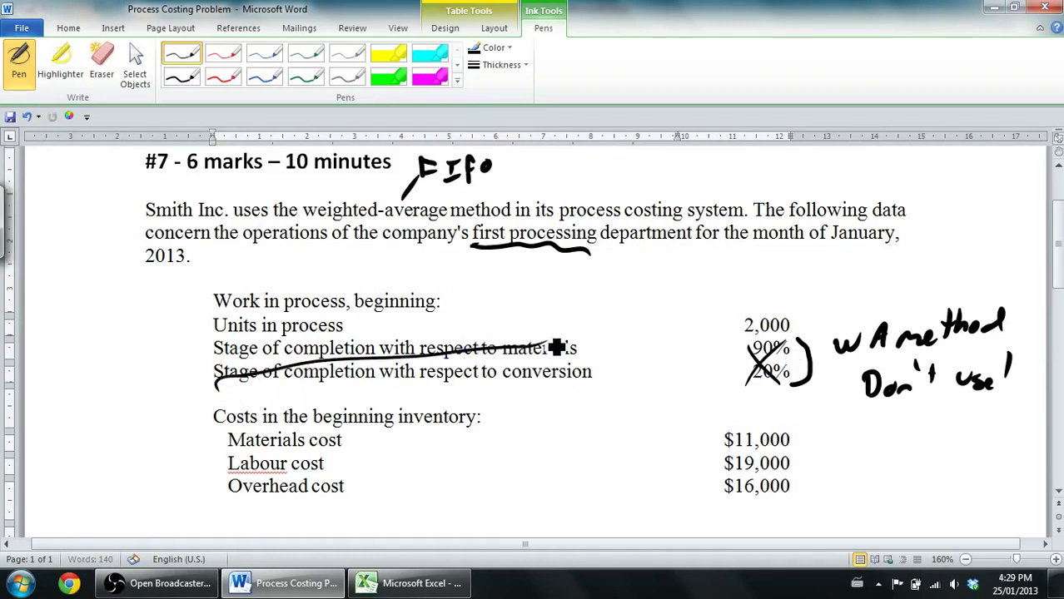
drag(261, 359, 579, 373)
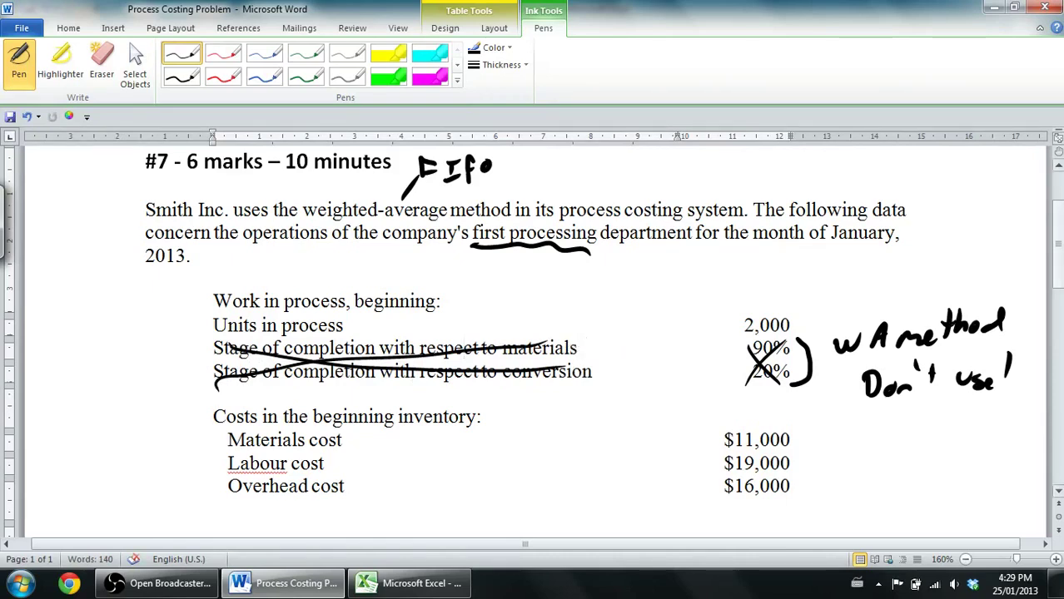
Scroll down to the ending work-in-process data (80% materials, 50% conversion) and the Required line
scroll(622, 326, down, 2)
scroll(533, 341, down, 1)
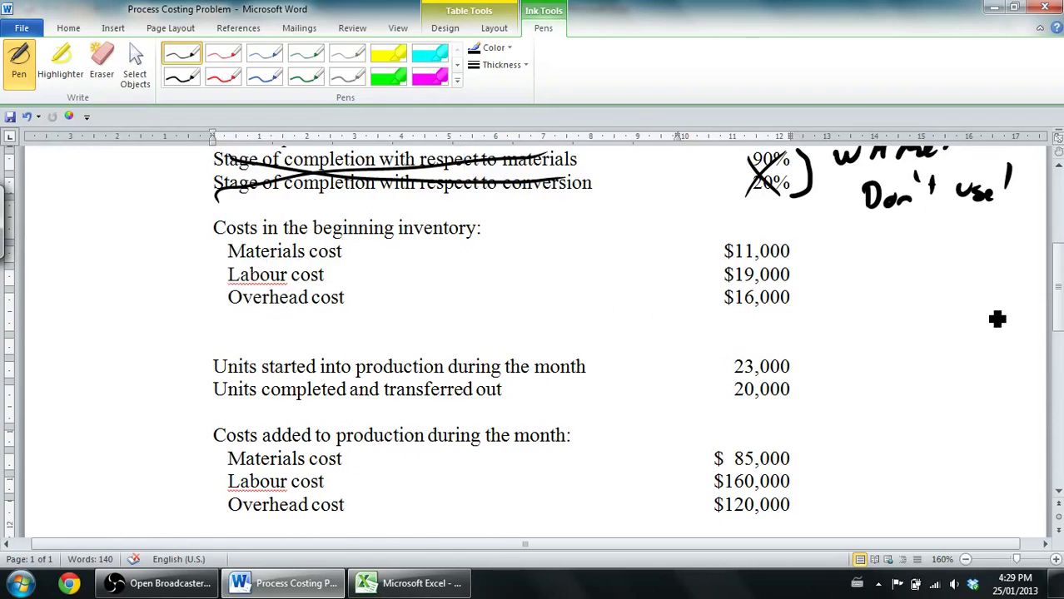
mouse_move(1060, 283)
mouse_down()
mouse_move(1059, 325)
mouse_move(1058, 301)
mouse_up()
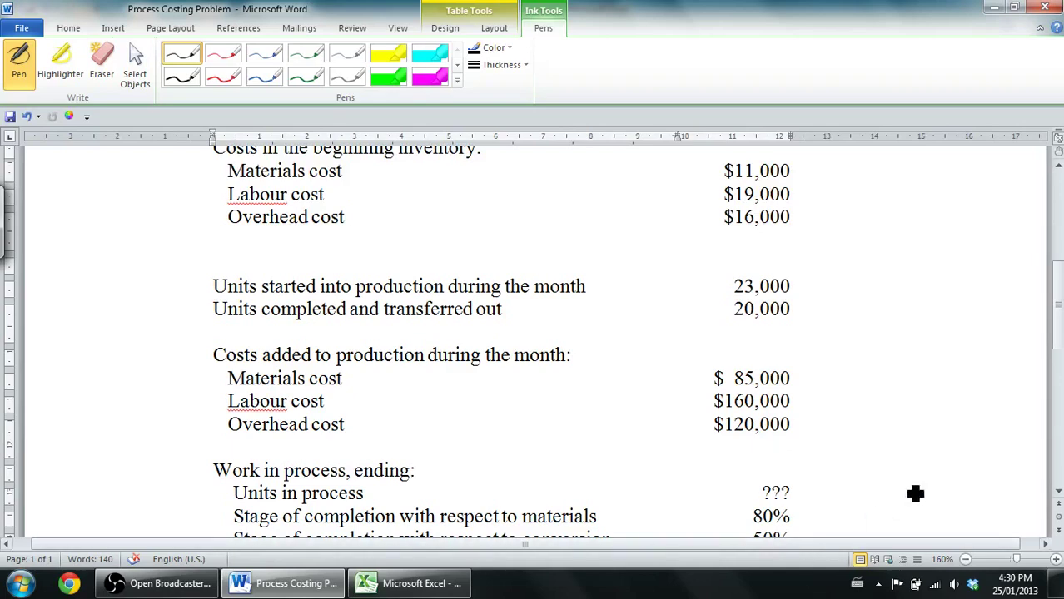
scroll(1060, 299, down, 2)
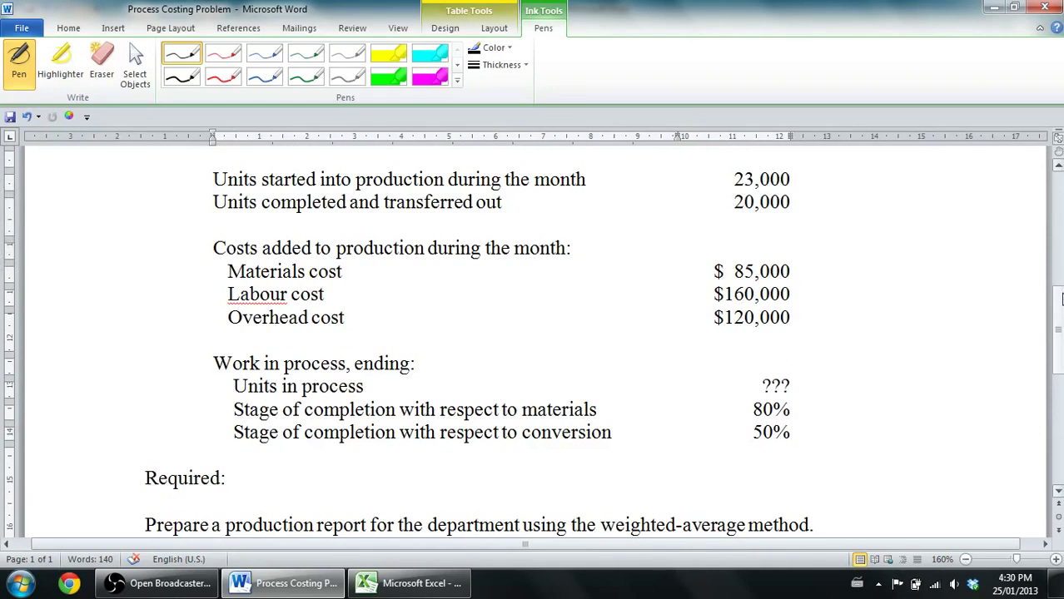
scroll(1061, 300, down, 2)
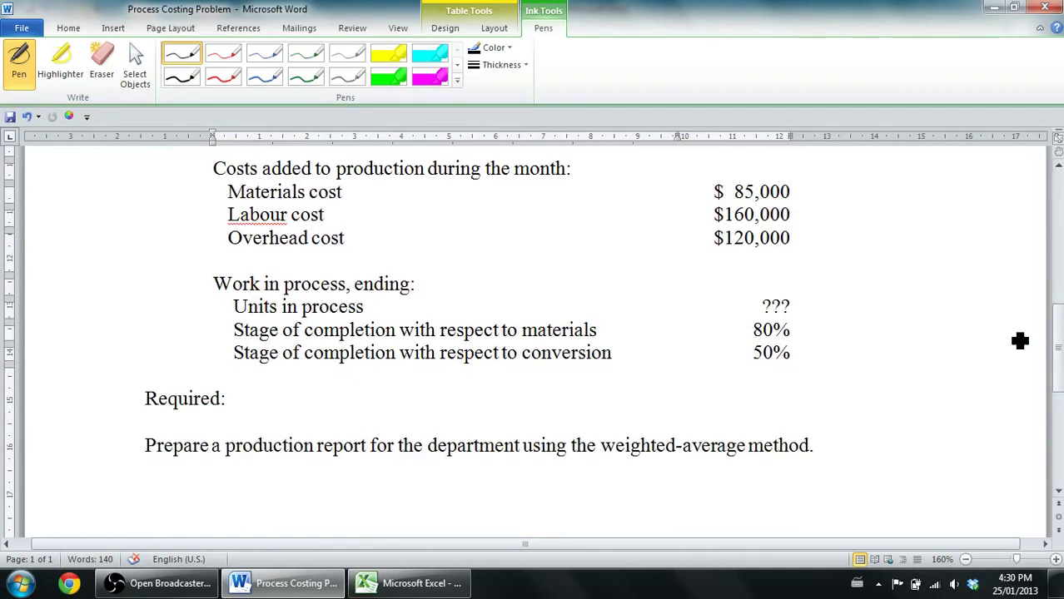
Bring up the Excel Production Report Template and check its header rows against the Word problem
click(448, 585)
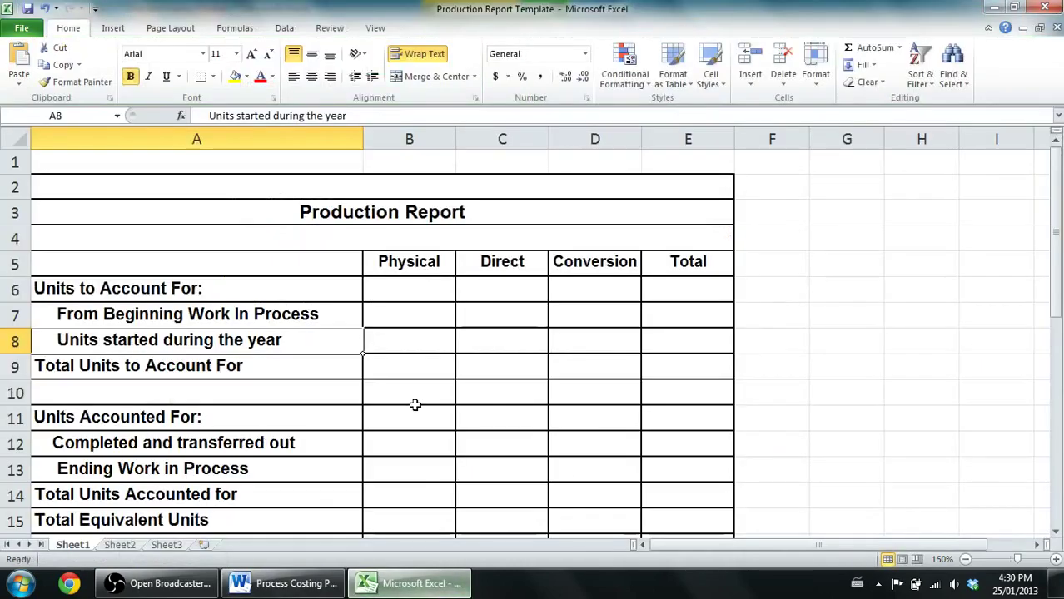
click(398, 236)
key(Up)
key(Up)
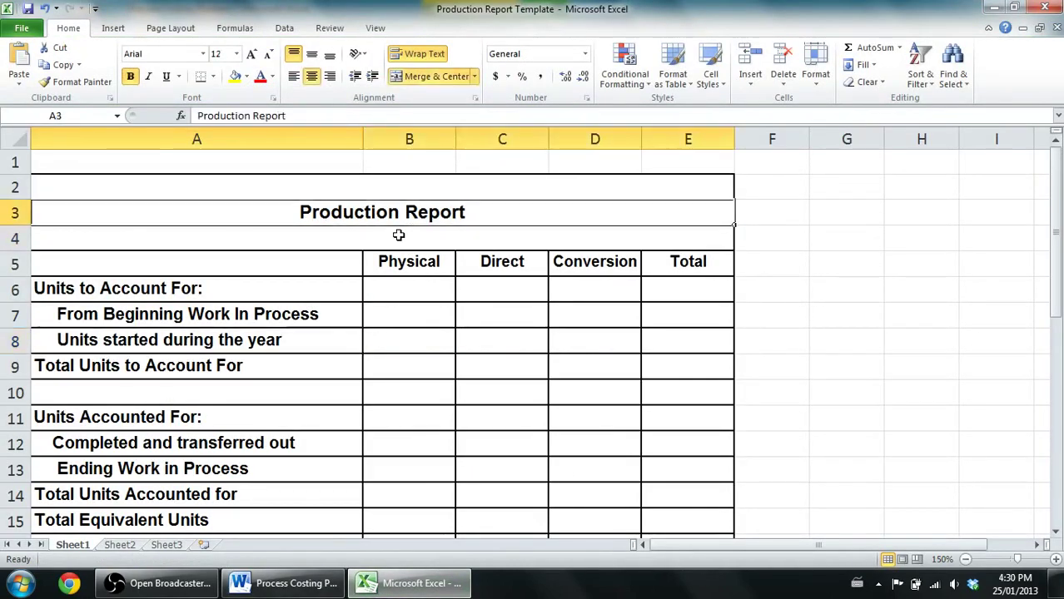
key(Down)
key(Down)
key(Up)
key(Up)
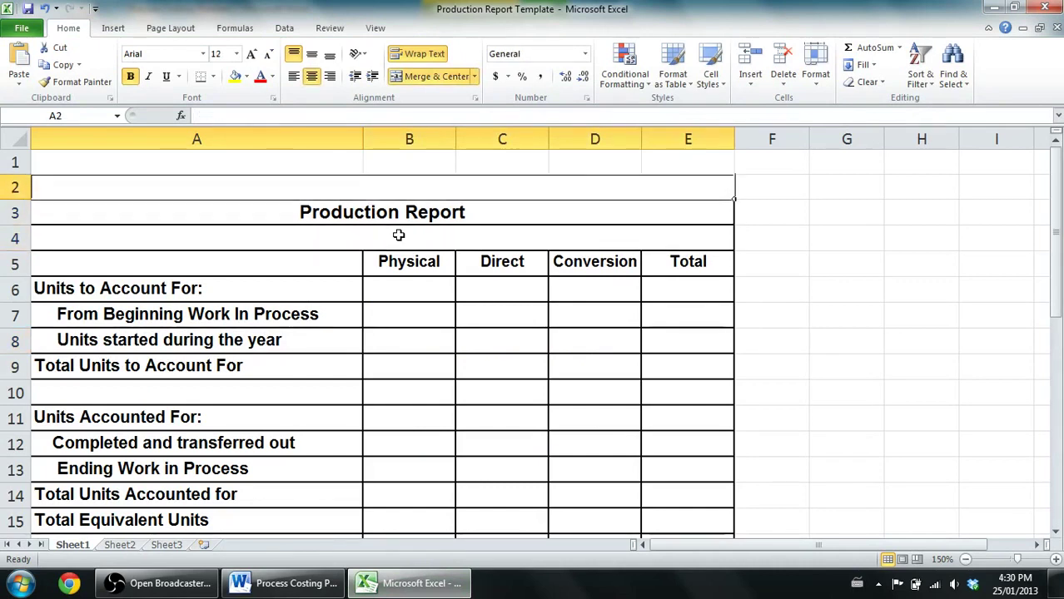
key(Down)
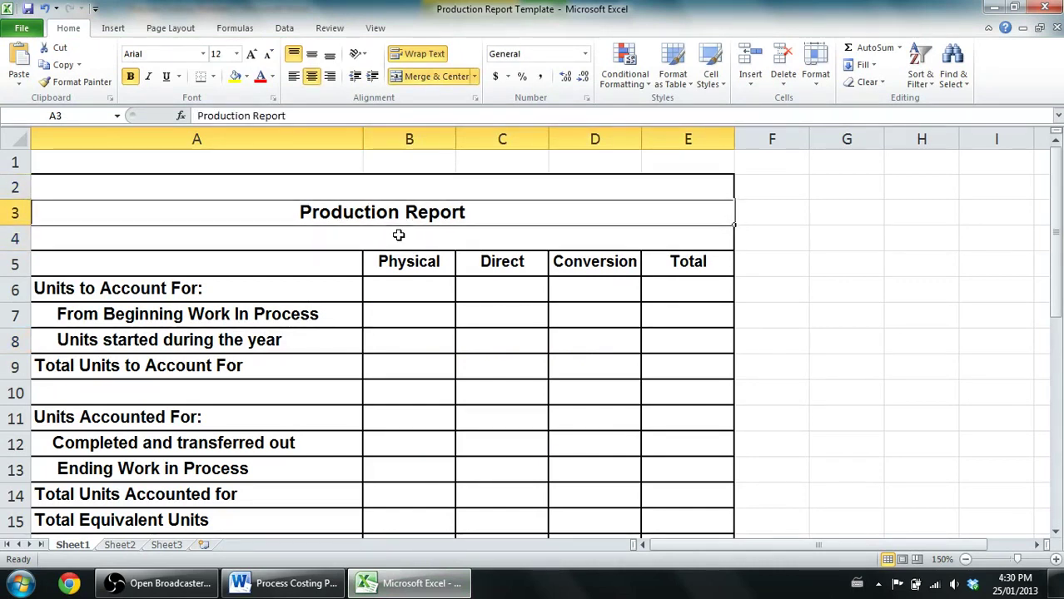
key(Up)
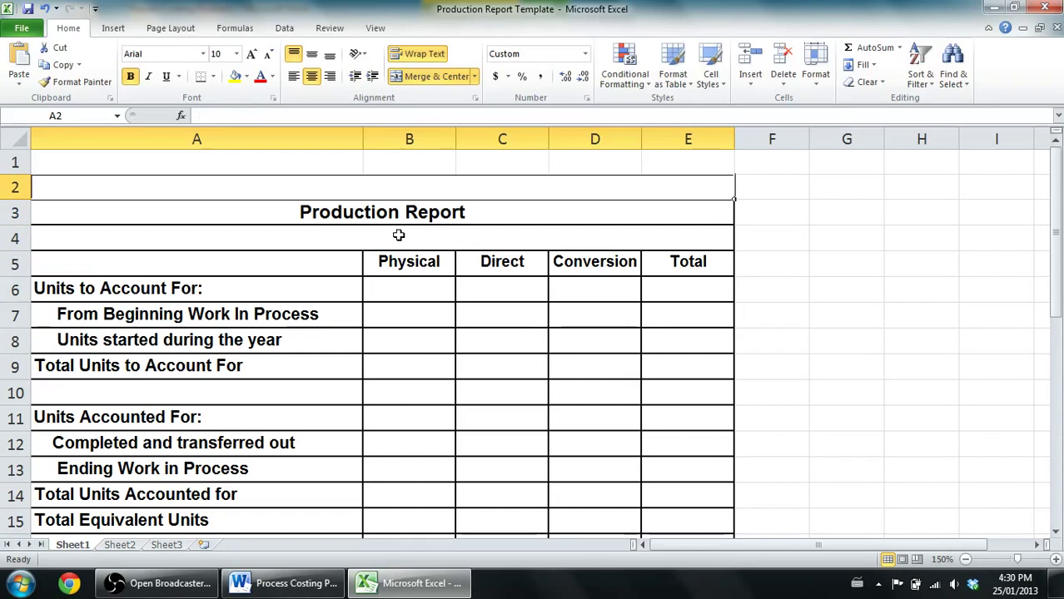
key(Down)
key(Down)
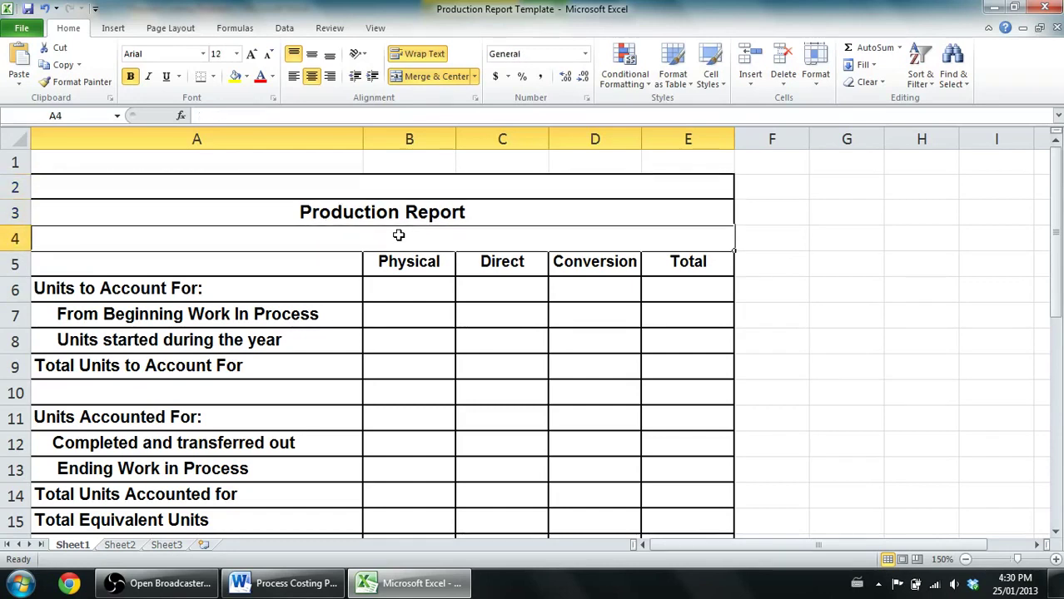
key(Up)
key(Up)
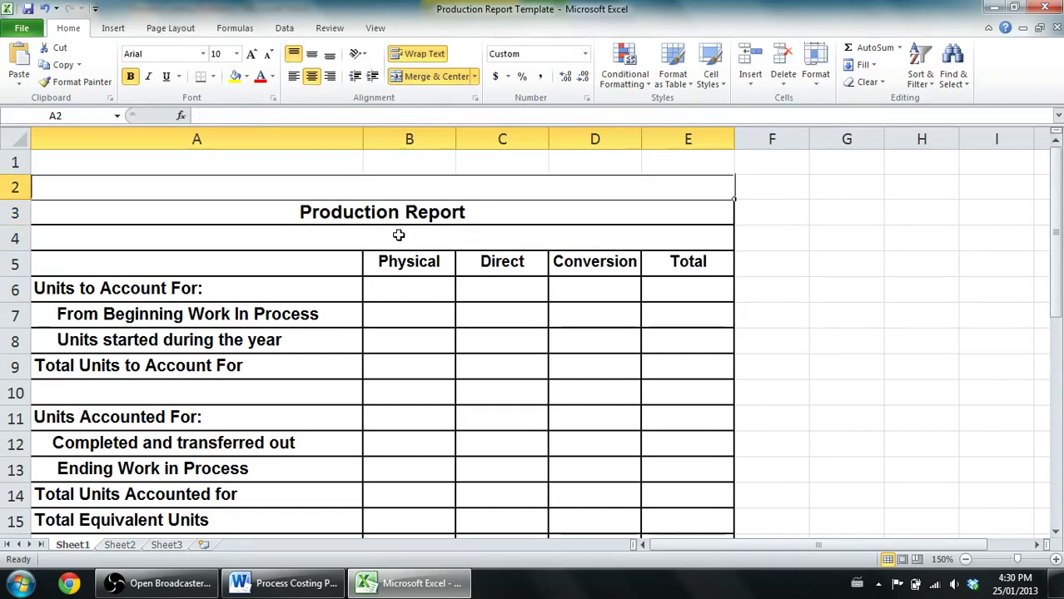
click(287, 583)
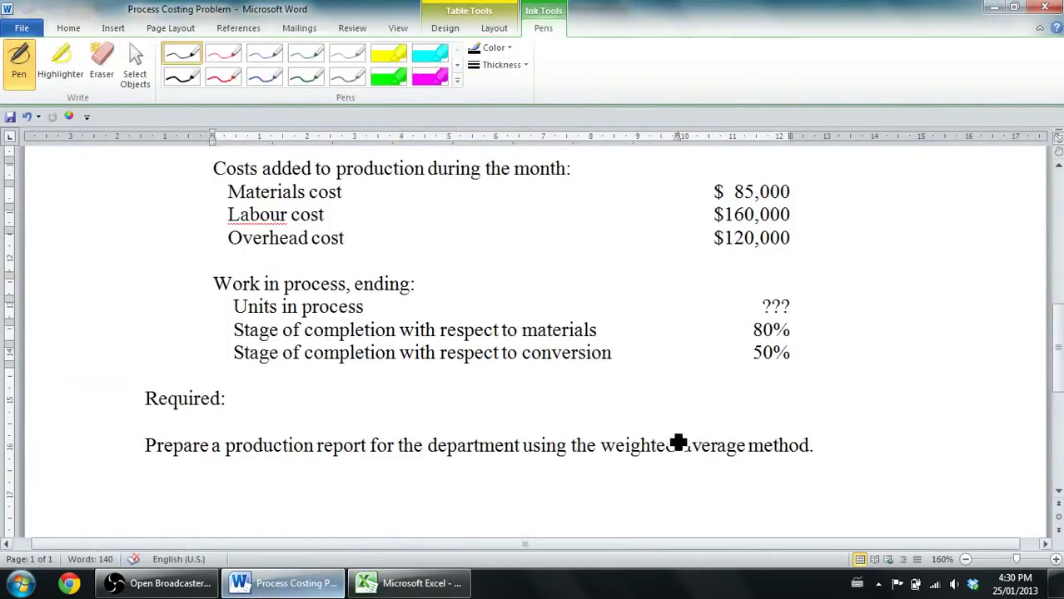
scroll(1011, 272, up, 7)
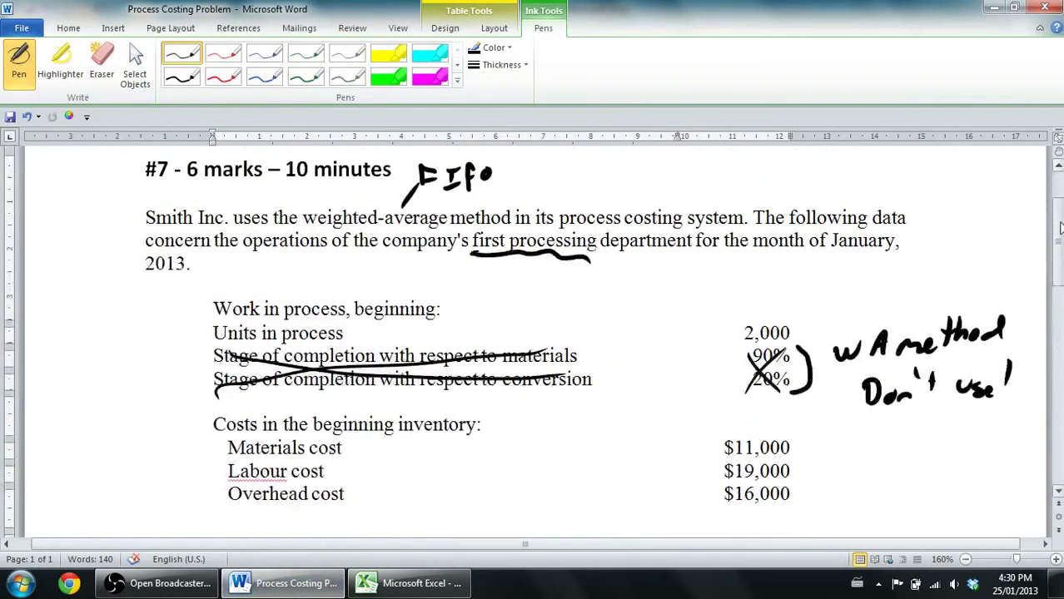
click(408, 581)
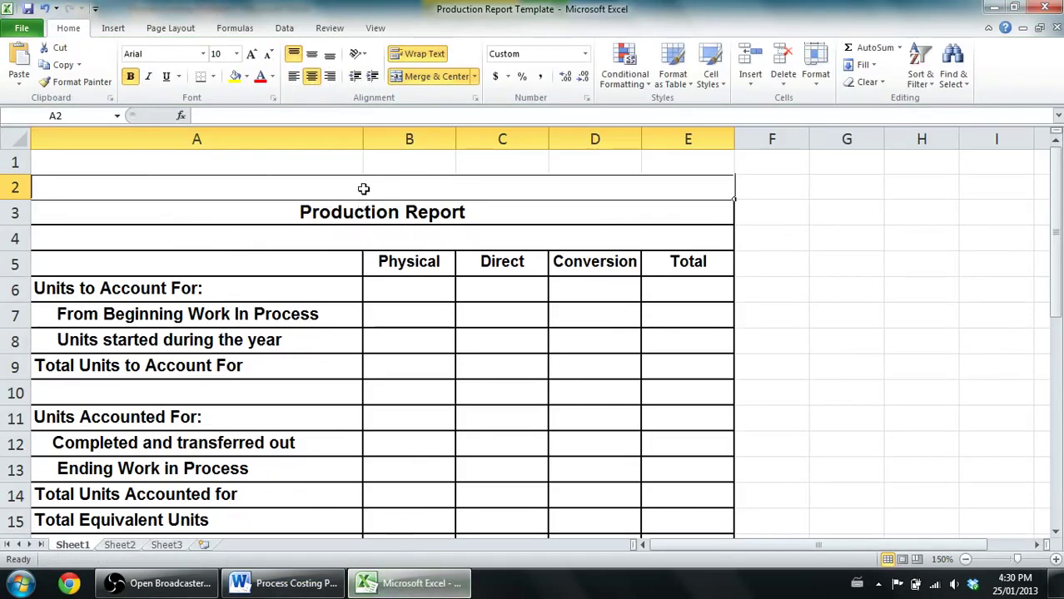
Enter 'Smith Inc.' as the company name in A2
text(Smith Inc,)
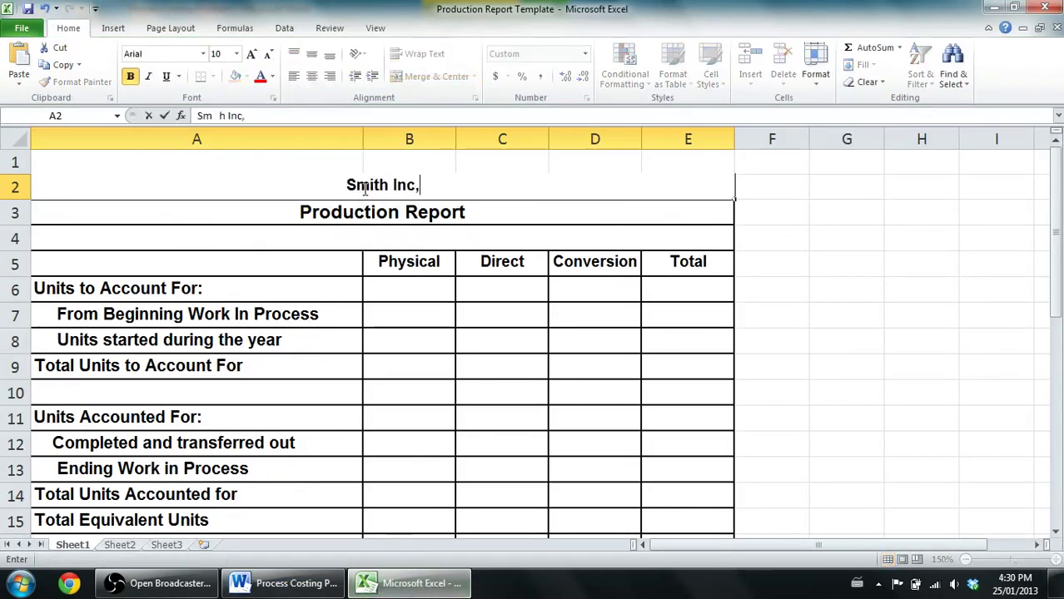
key(BackSpace)
text(.)
key(Return)
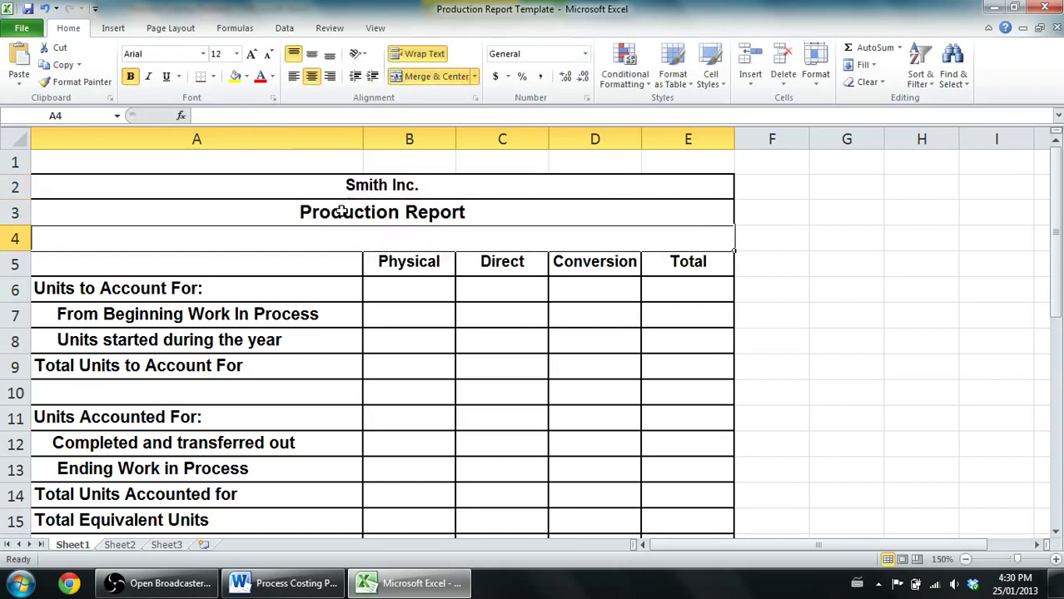
Retitle the report 'Production Report - First Department'
click(348, 210)
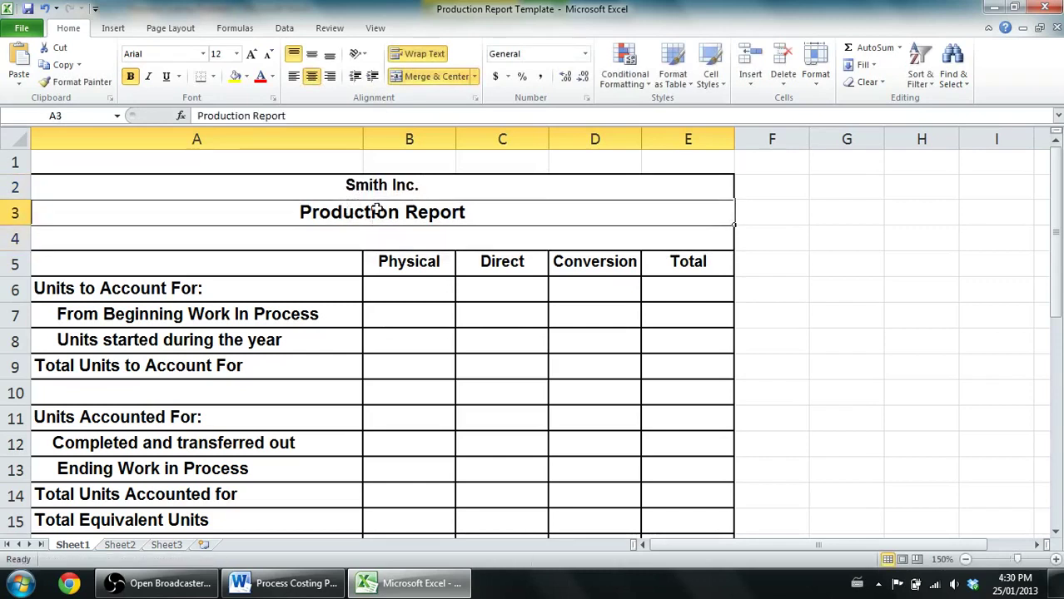
click(335, 121)
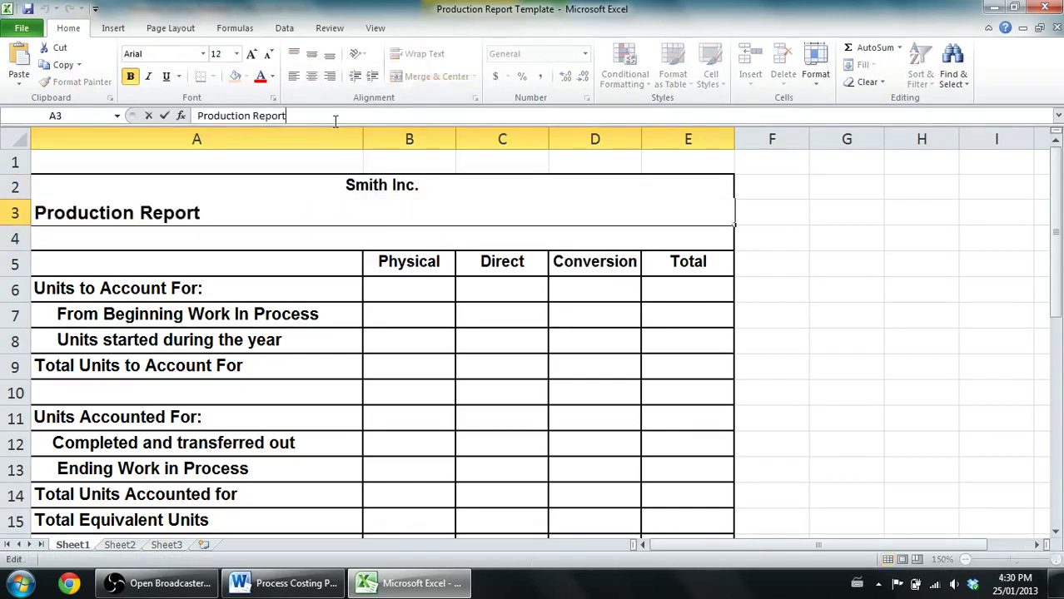
text(- First D)
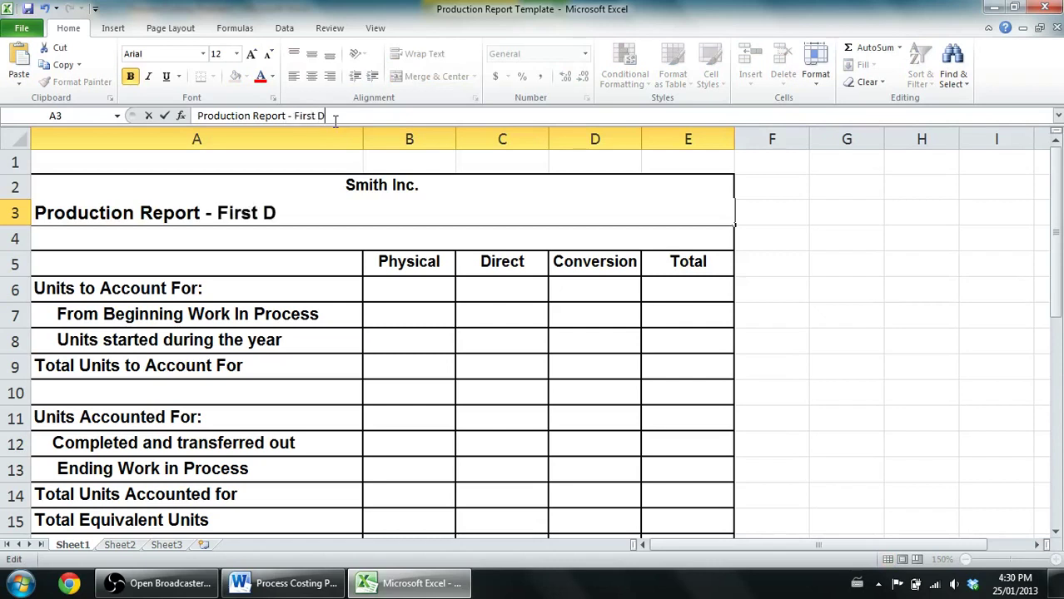
text(epartment)
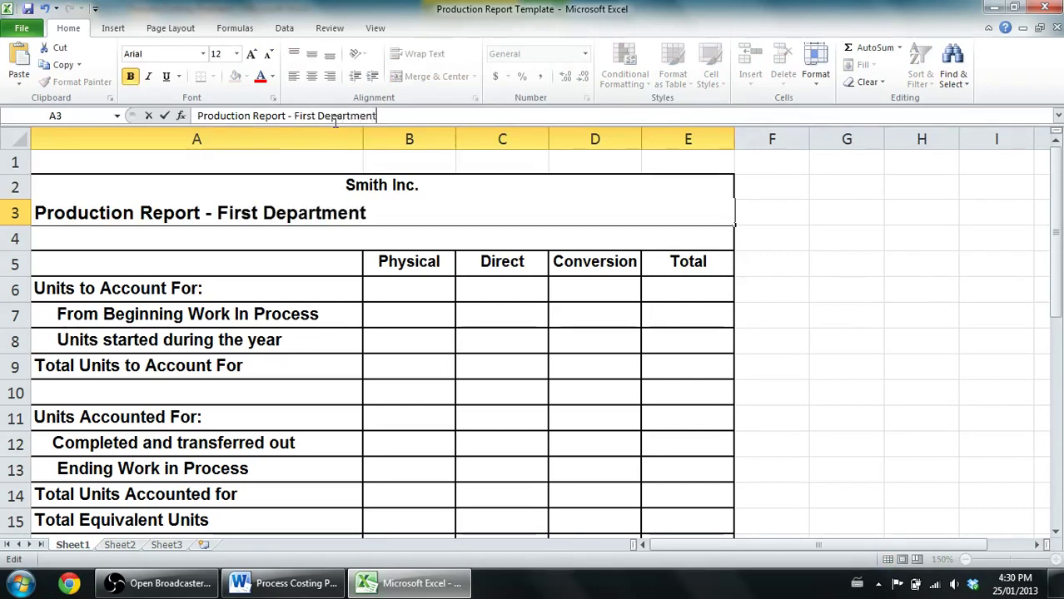
key(Return)
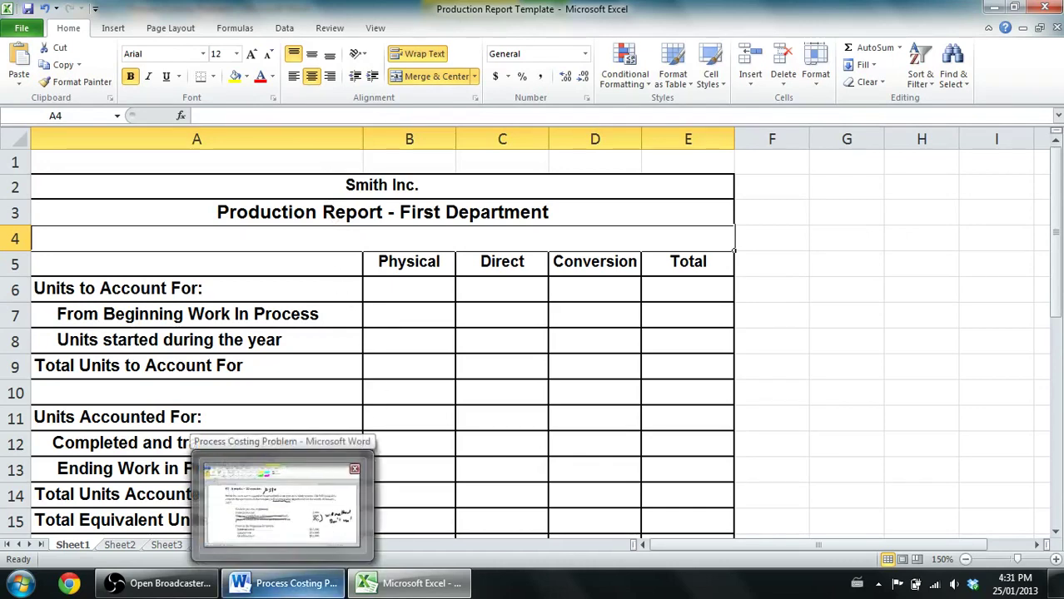
Add the subtitle 'For the Month Ended January 31, 2013' and select Physical cells B6:B15
click(296, 583)
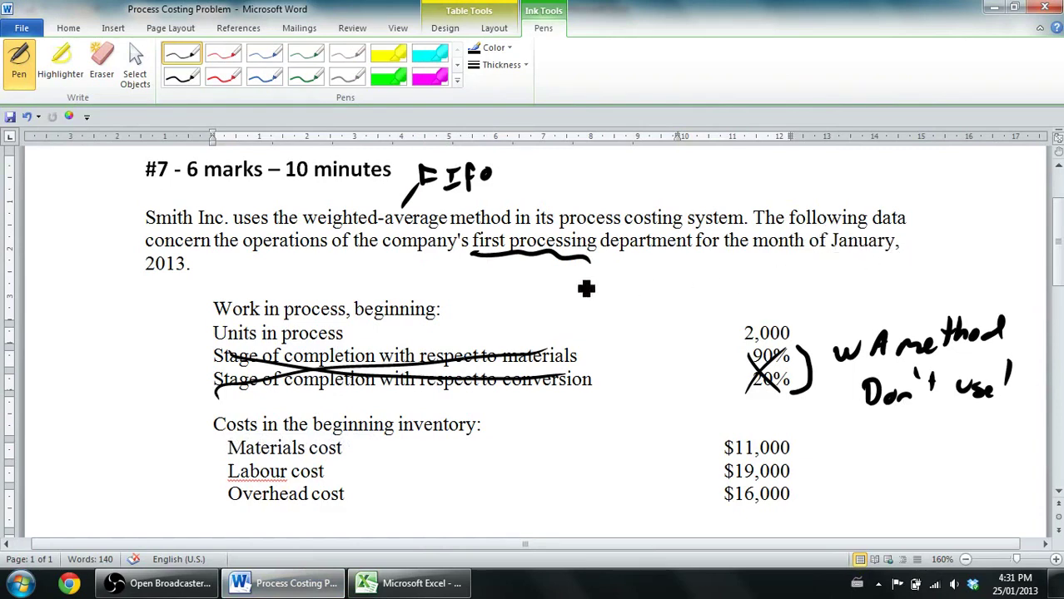
click(375, 587)
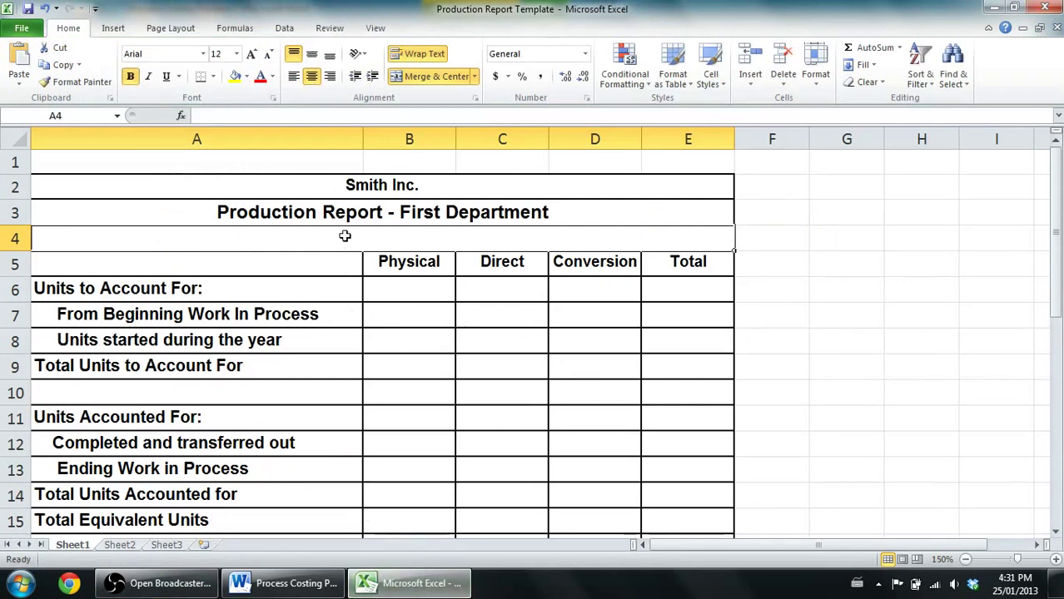
text(For the Month)
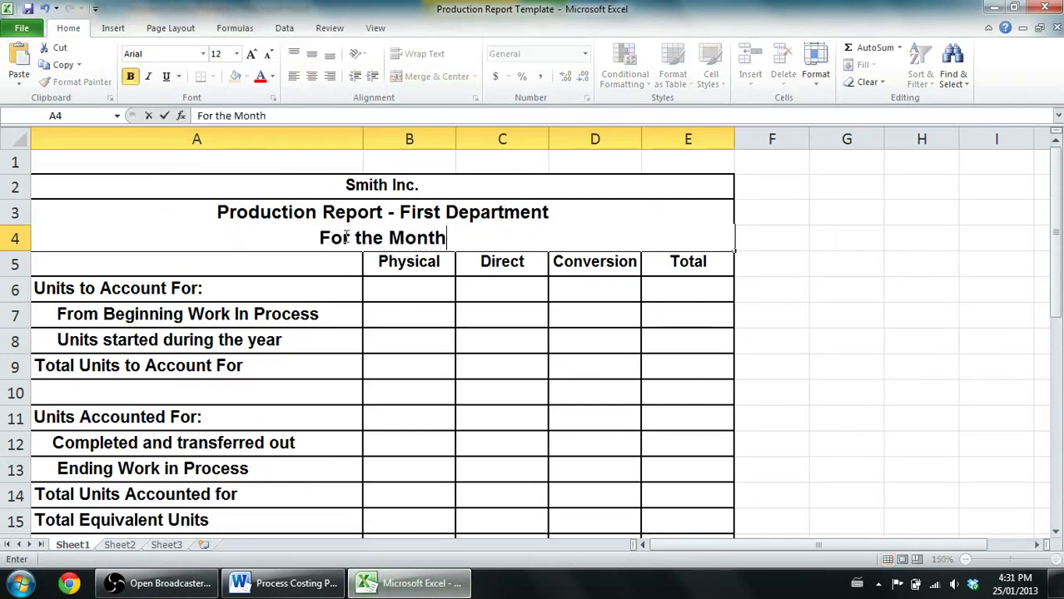
text( Ended Januat)
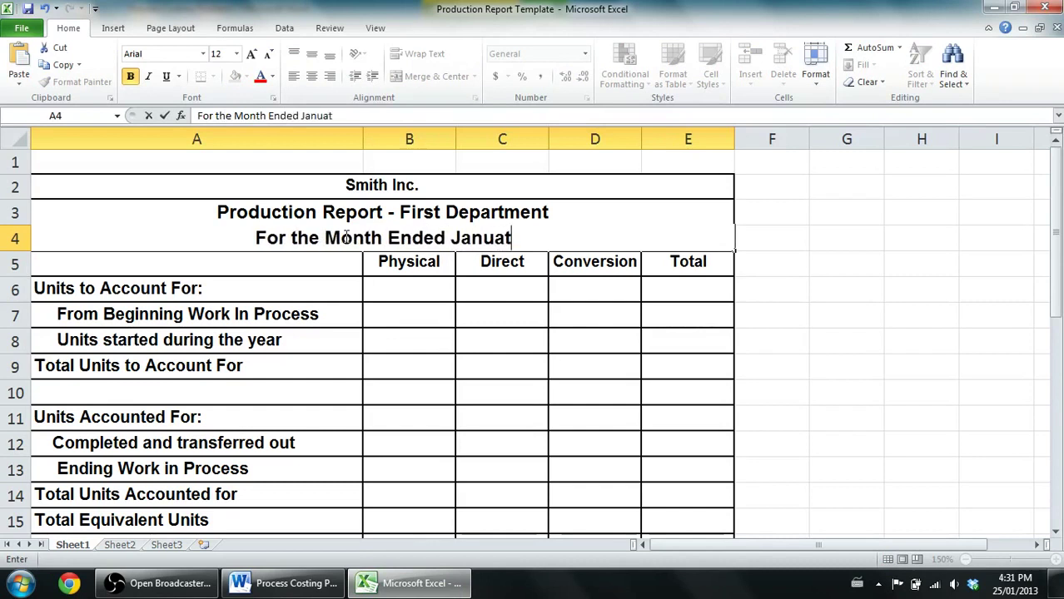
key(BackSpace)
text(ry 31,)
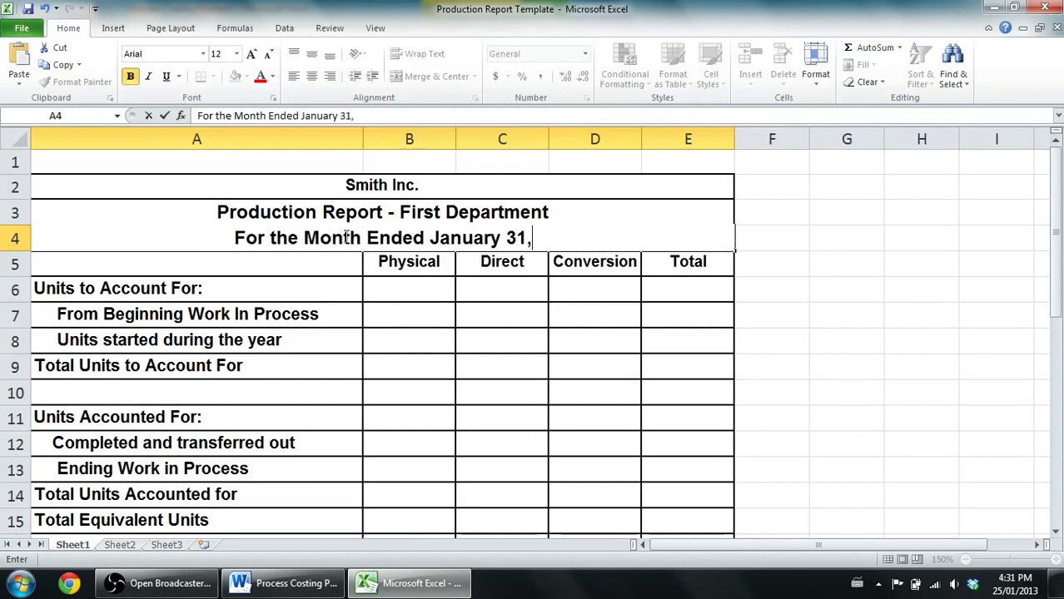
text( 2013)
key(Return)
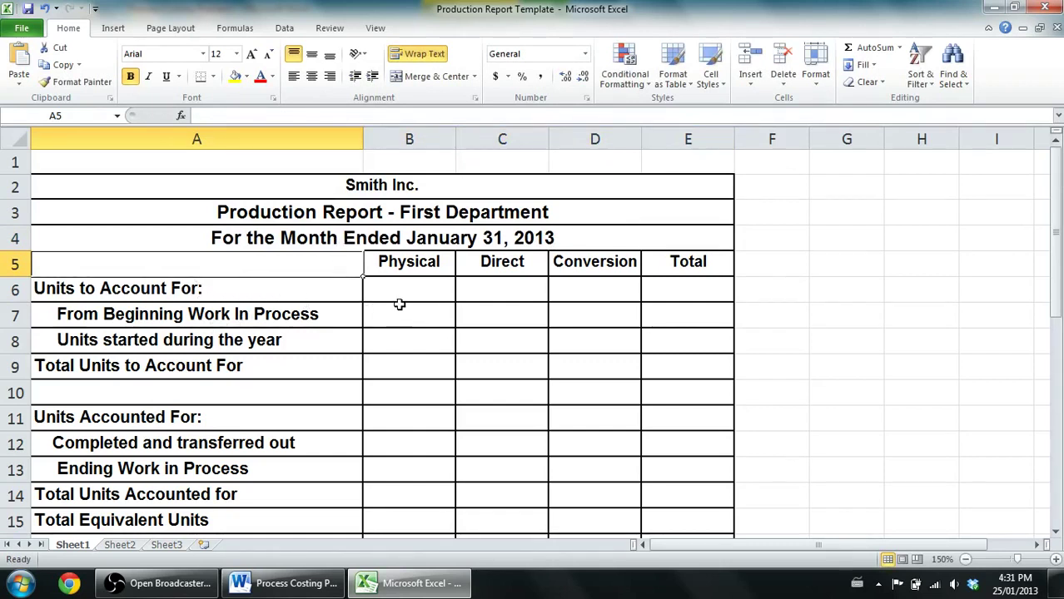
drag(402, 295, 427, 421)
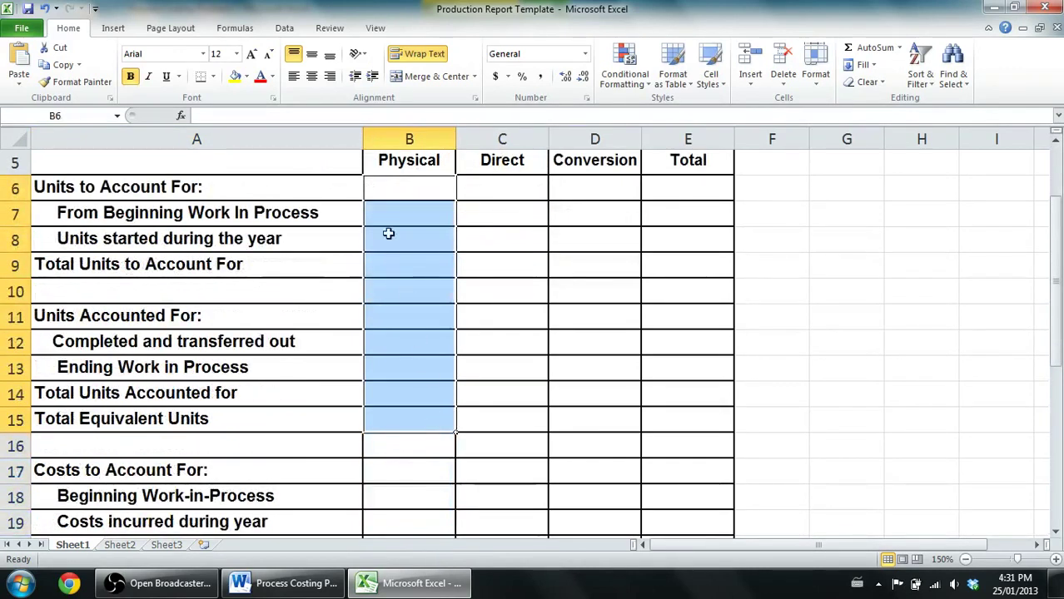
click(236, 75)
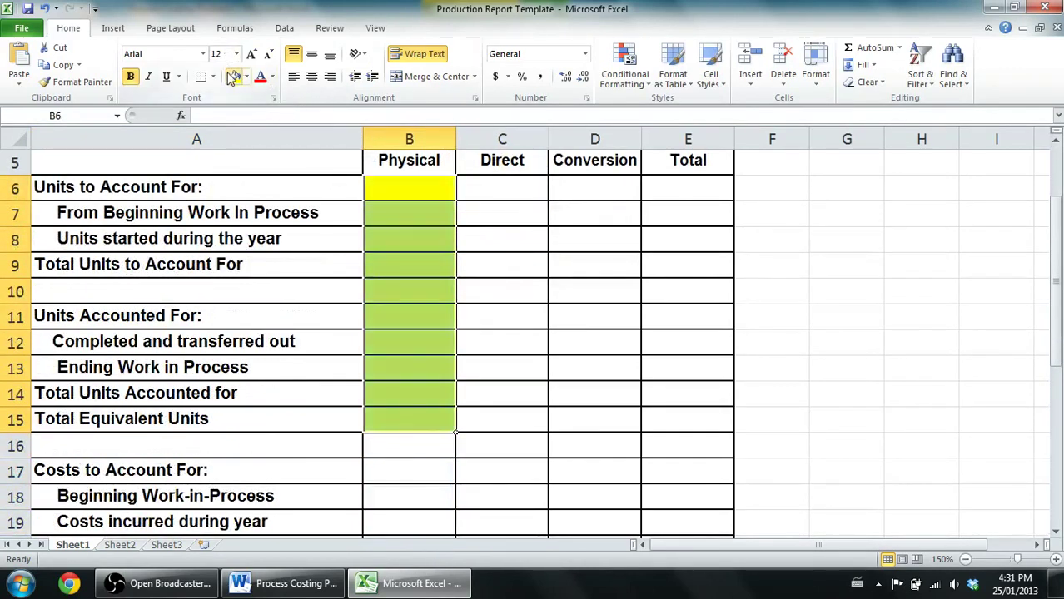
click(420, 227)
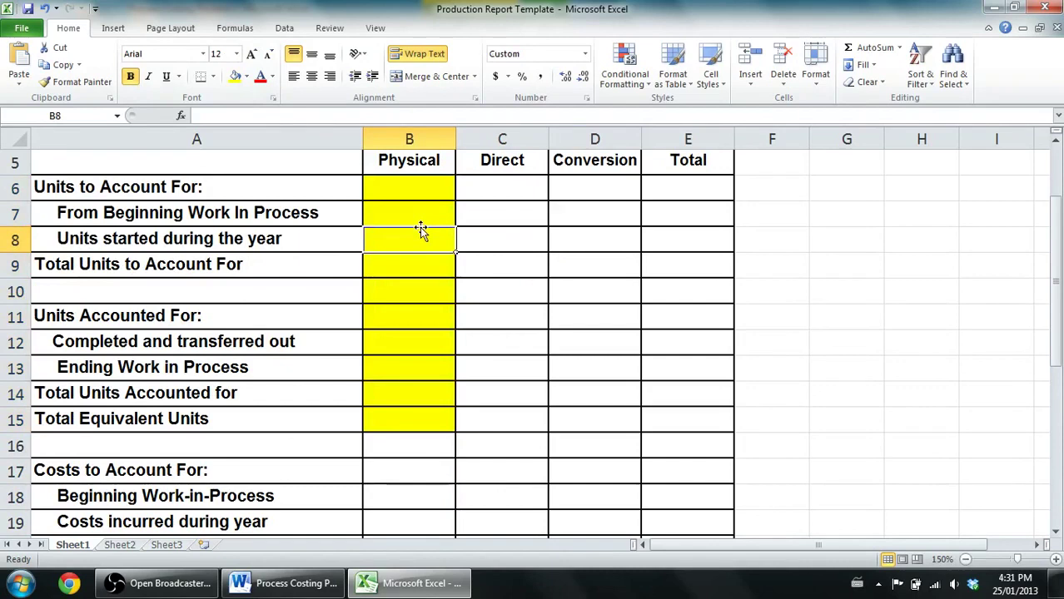
key(Up)
key(Down)
key(Down)
key(Down)
key(Down)
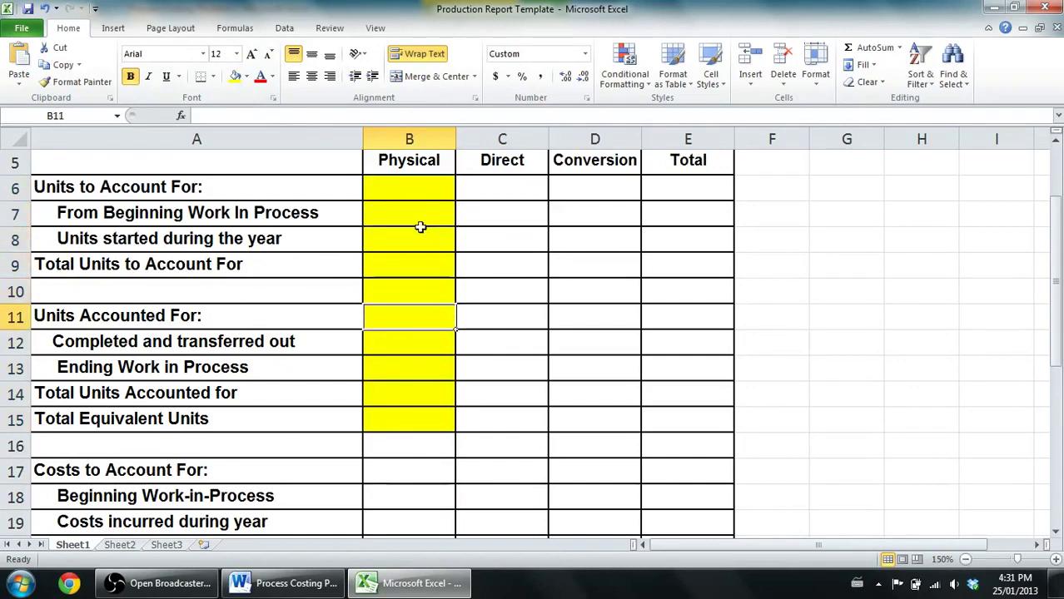
key(Right)
key(Right)
key(Right)
key(Up)
key(Up)
key(Up)
key(Left)
key(Left)
key(Down)
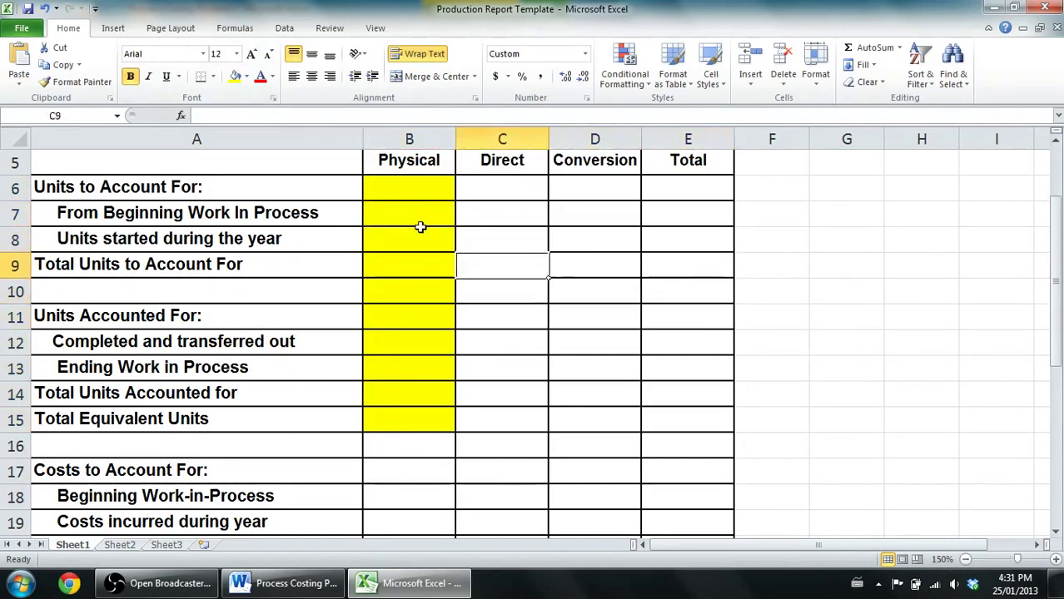
key(Down)
key(Down)
key(Left)
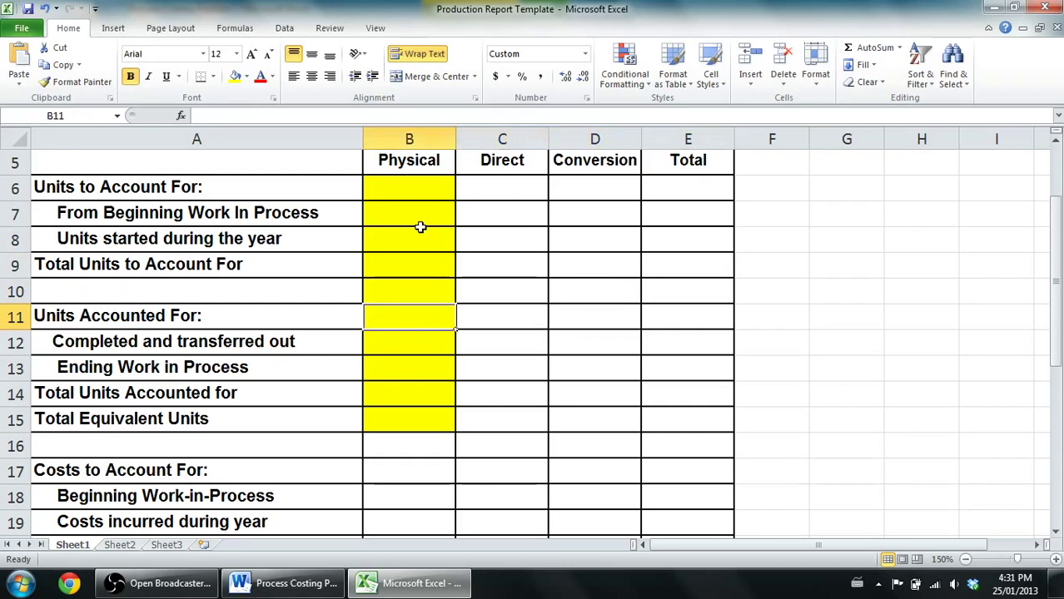
key(Up)
key(Up)
key(Up)
key(Up)
key(Left)
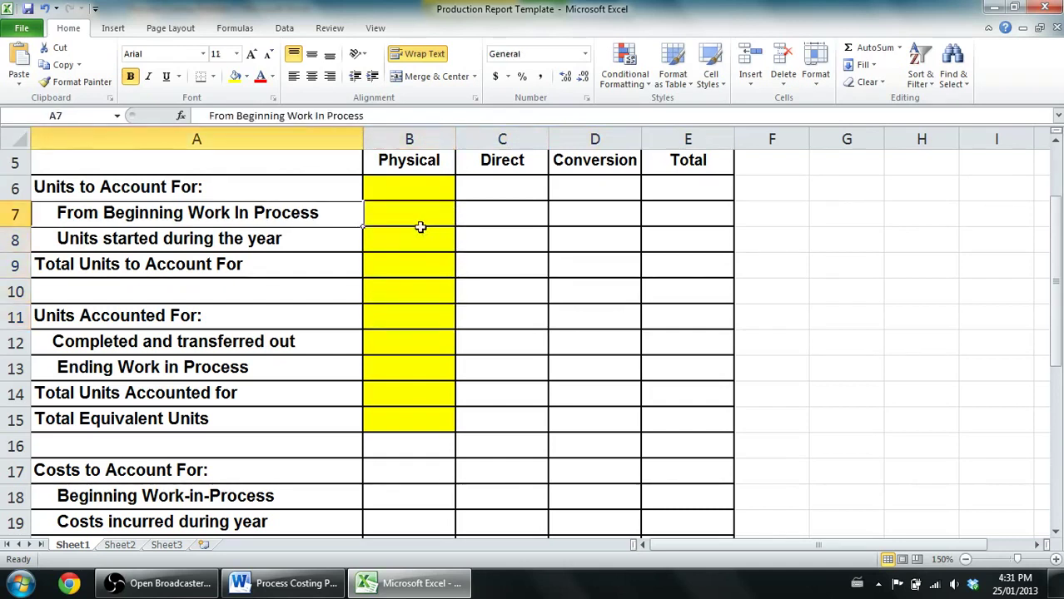
key(Up)
key(shift+Down)
key(shift+Down)
key(shift+Right)
key(shift+Right)
key(shift+Down)
key(shift+Right)
key(shift+Right)
key(shift+Right)
key(shift+Down)
key(shift+Down)
key(shift+Down)
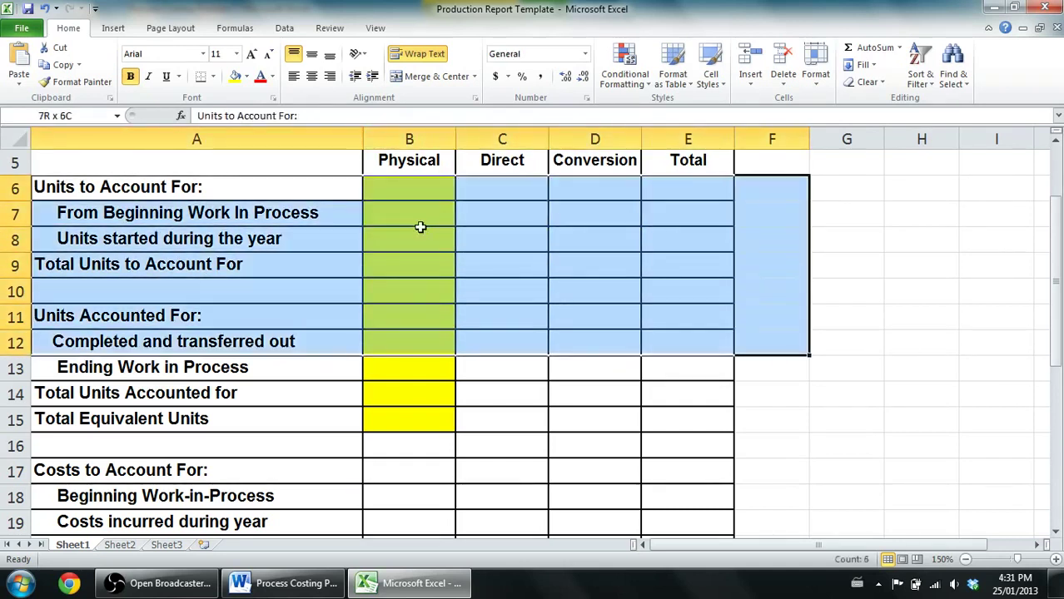
key(shift+Left)
key(shift+Down)
key(shift+Down)
key(shift+Down)
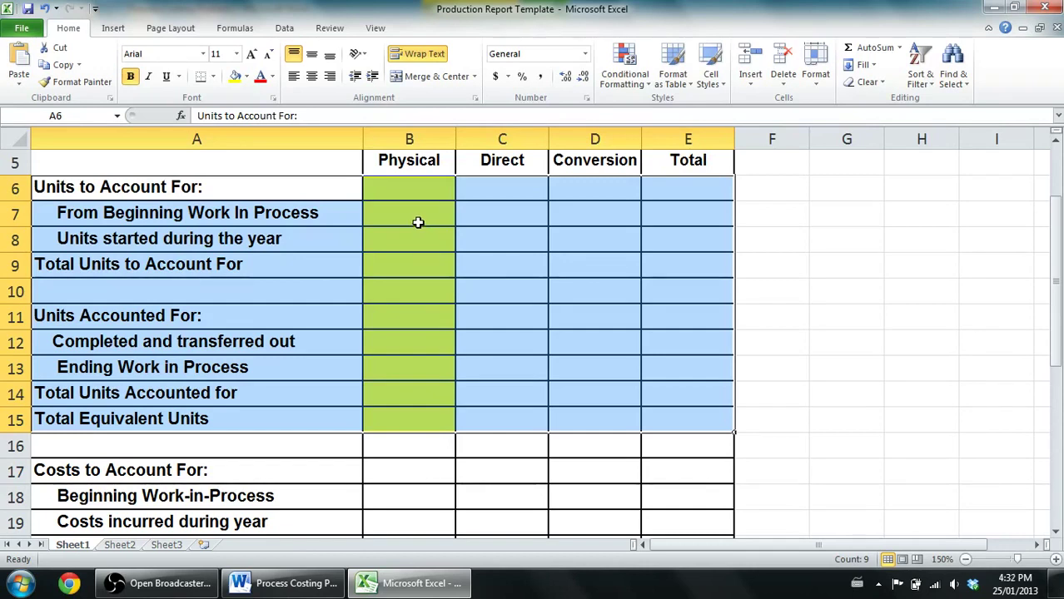
click(417, 222)
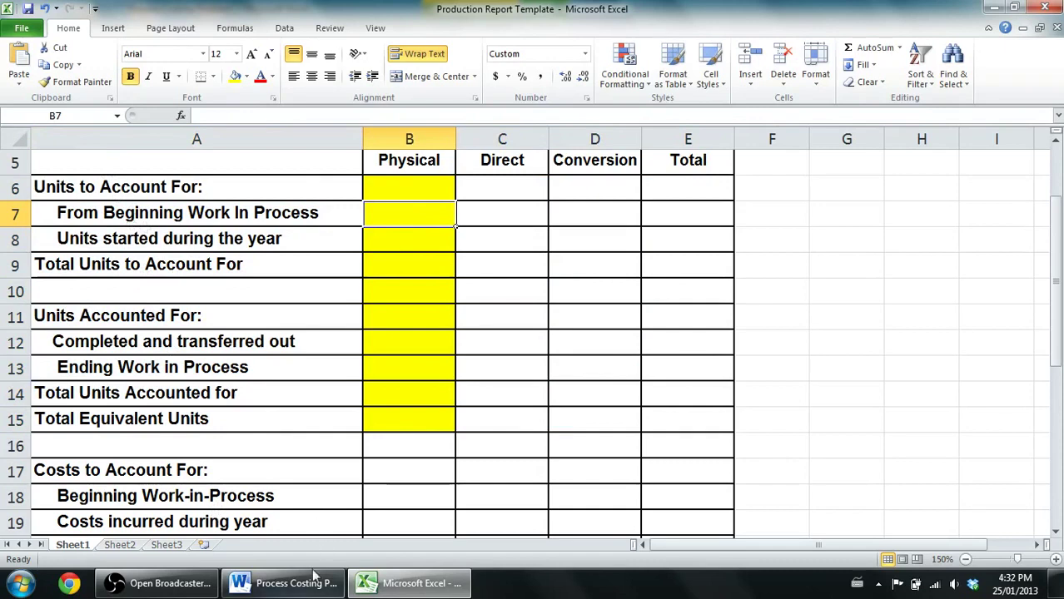
Enter 2,000 beginning work-in-process units in B7, checked against the Word problem
click(276, 583)
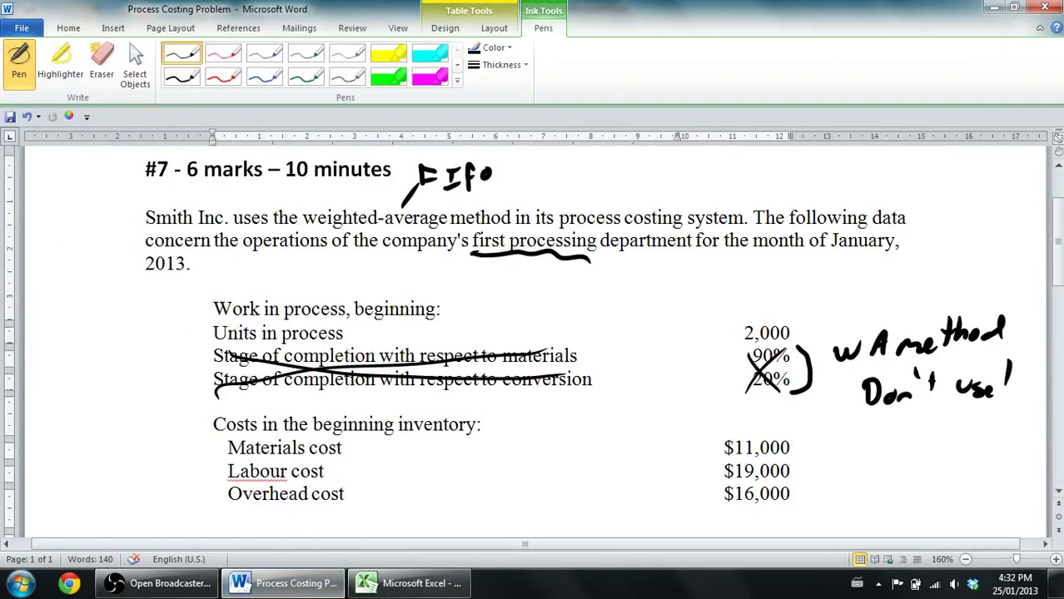
click(416, 587)
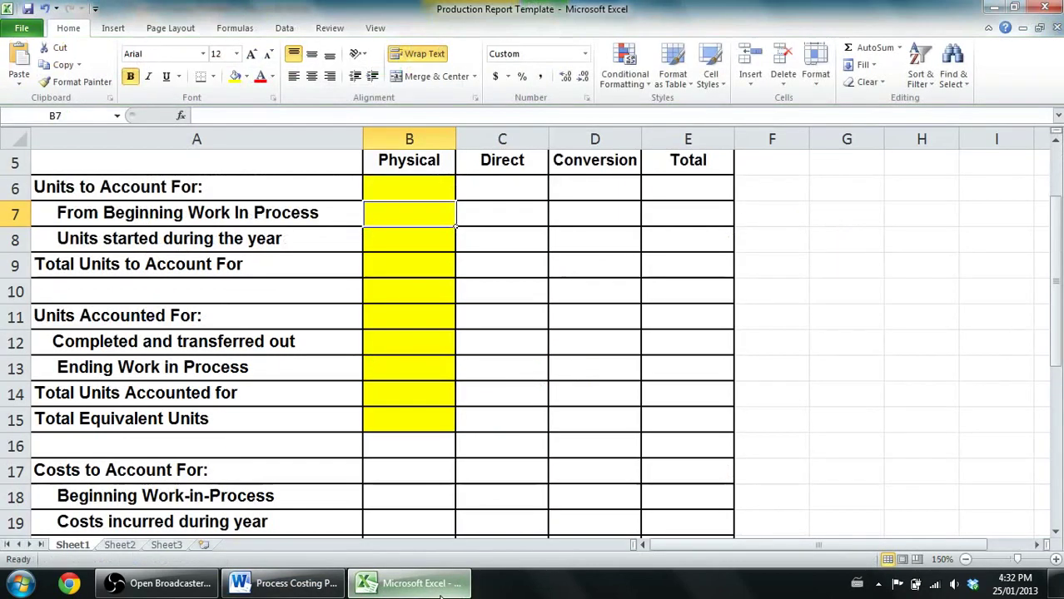
text(2,)
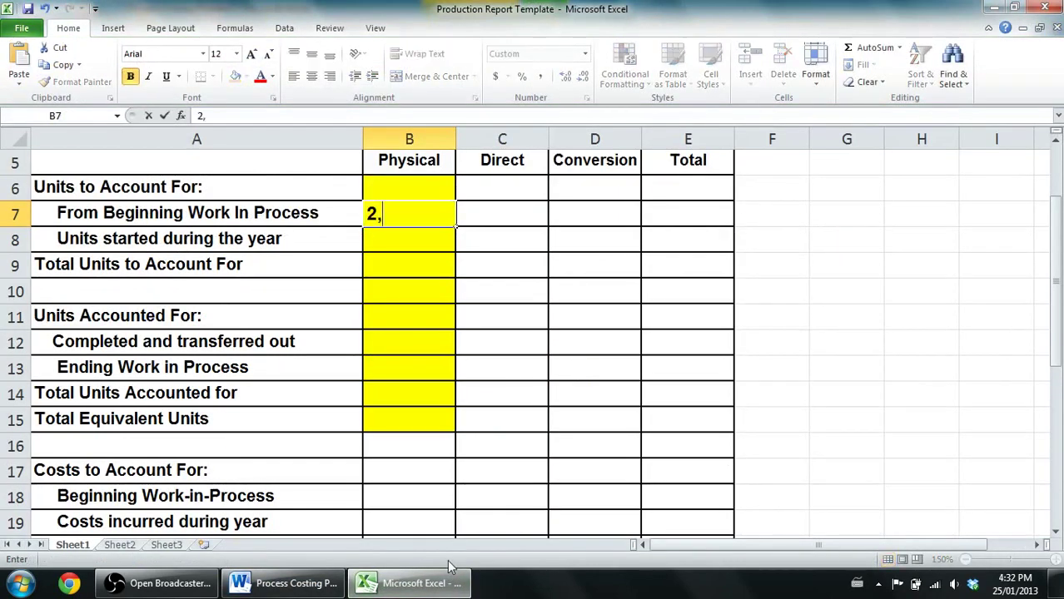
text(000)
key(Return)
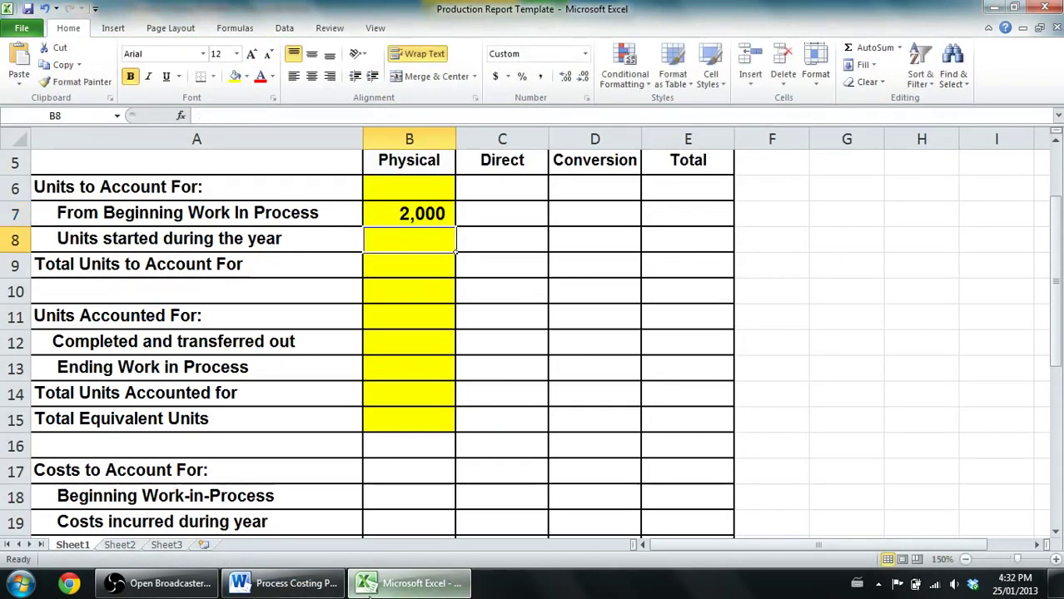
Enter 23,000 units started in B8
click(283, 583)
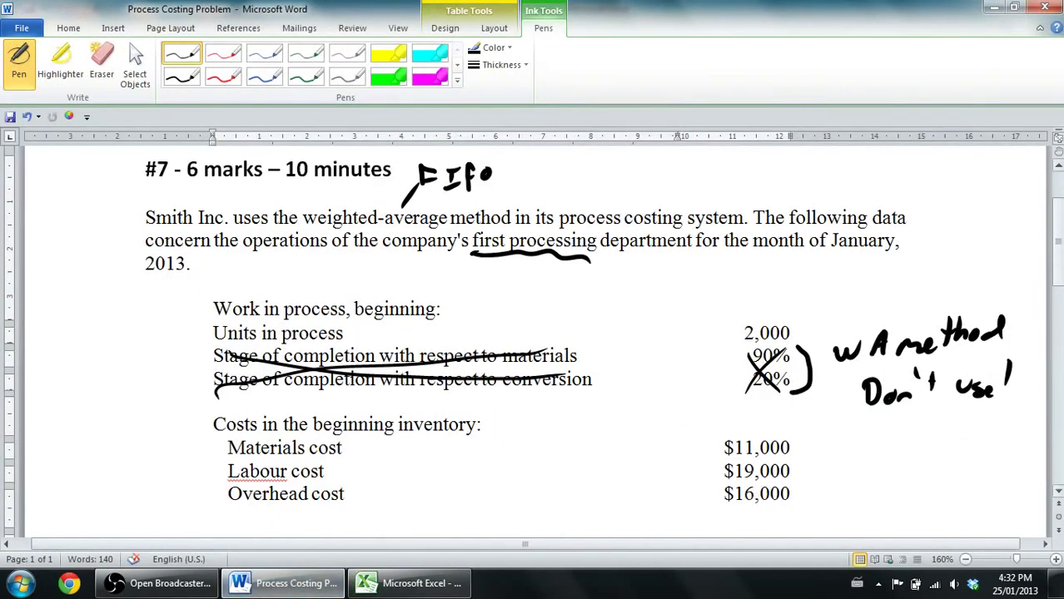
drag(1061, 212, 1054, 282)
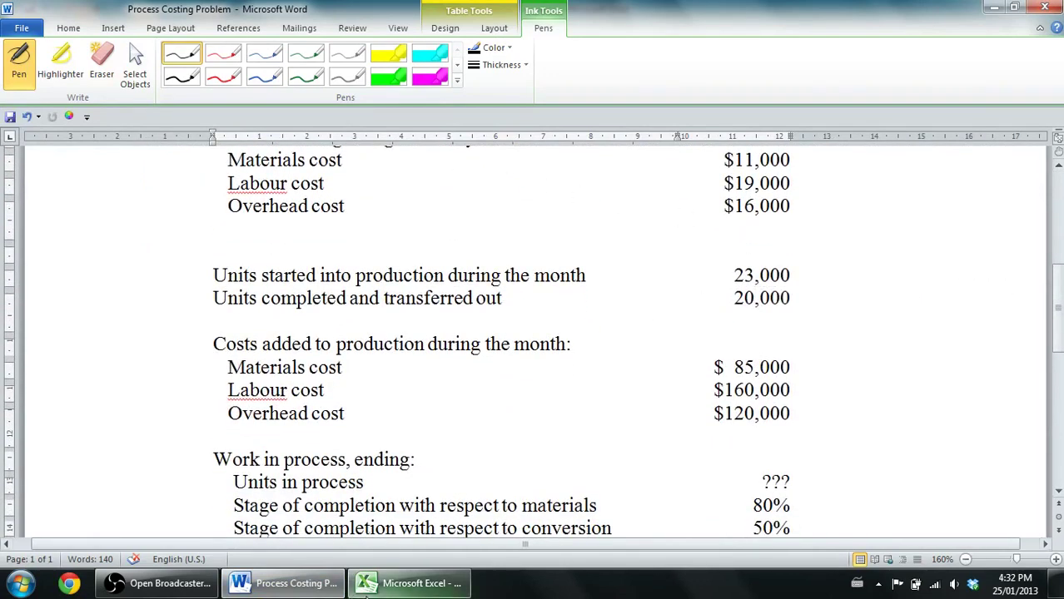
click(364, 571)
text(13)
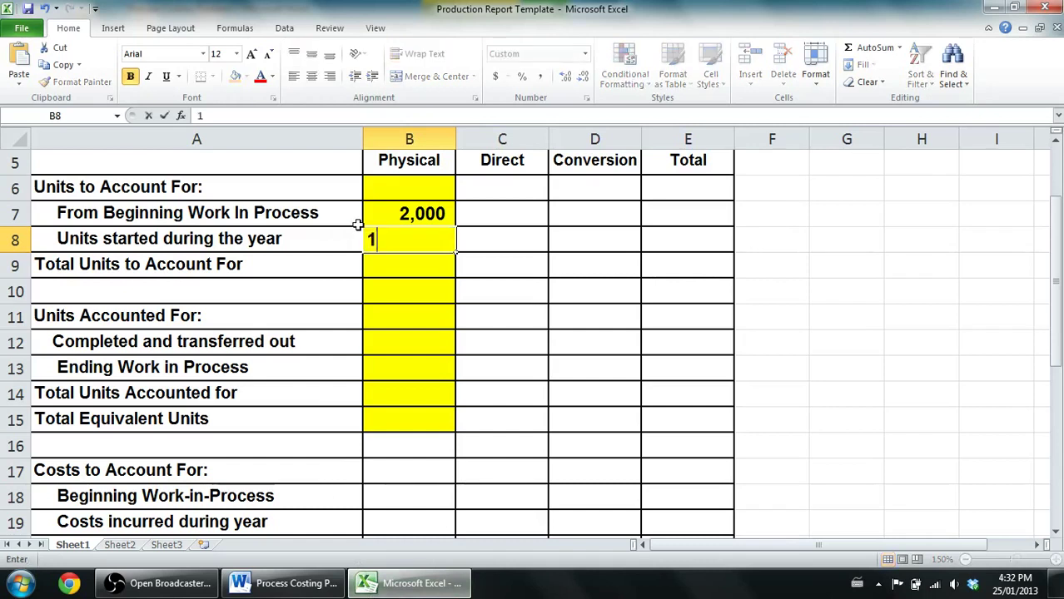
key(BackSpace)
text(3,000)
key(Return)
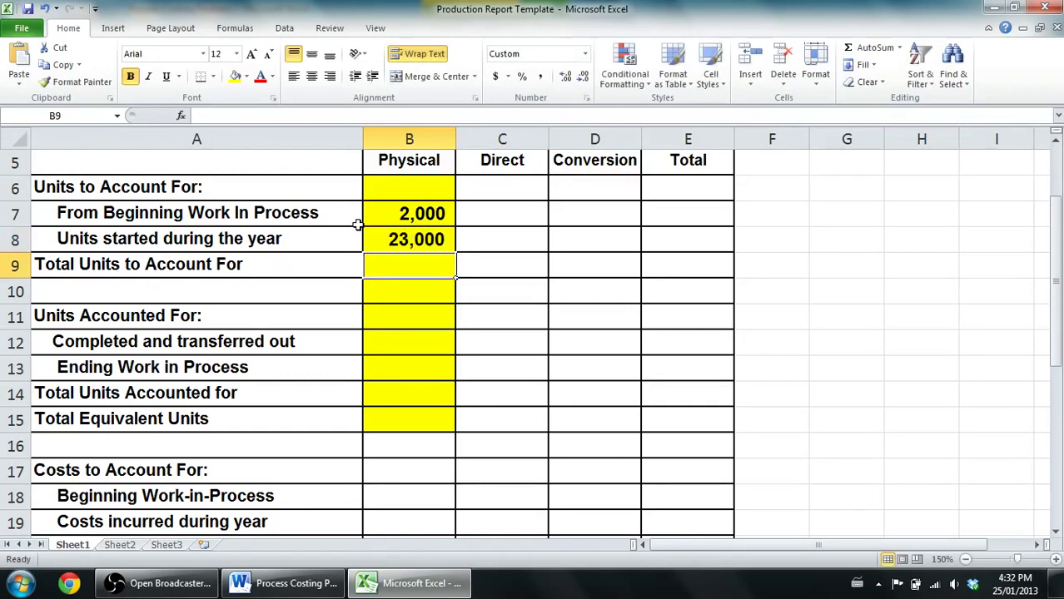
Enter =2000+23000 in B9 for 25,000 total units to account for
text(=)
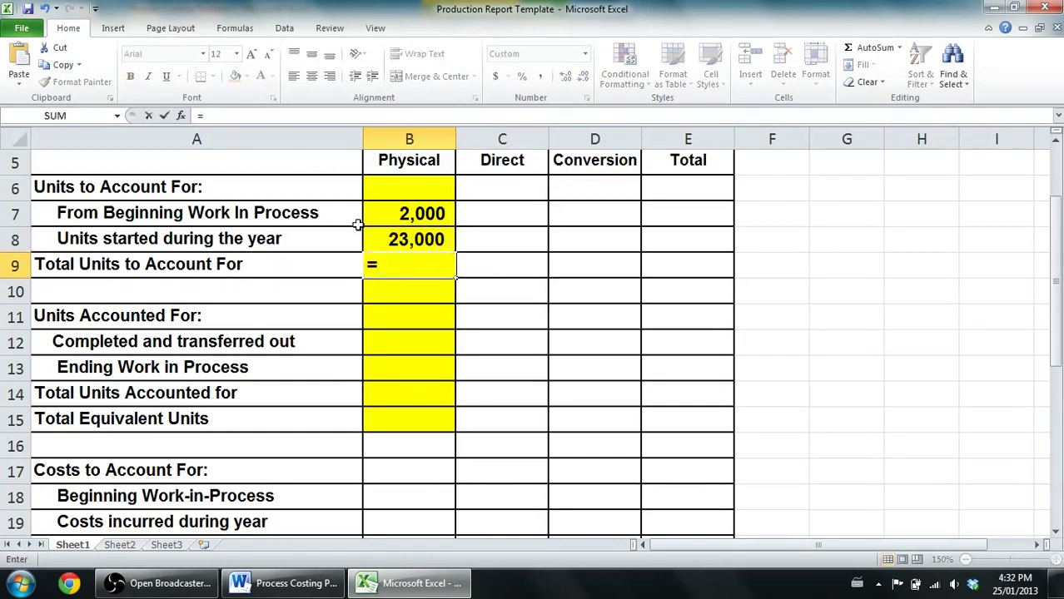
text(2000+23000)
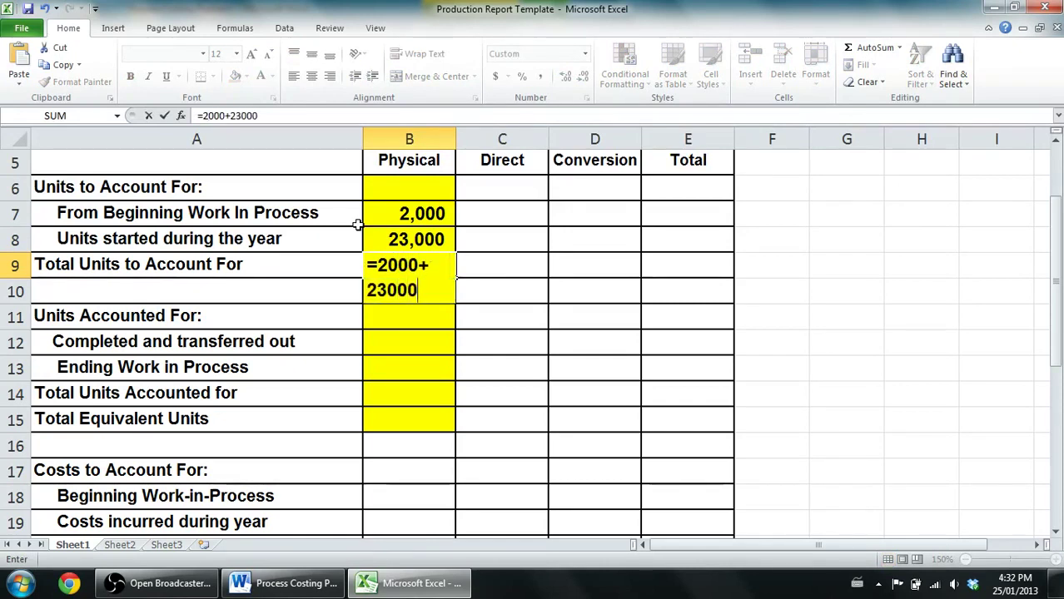
key(Return)
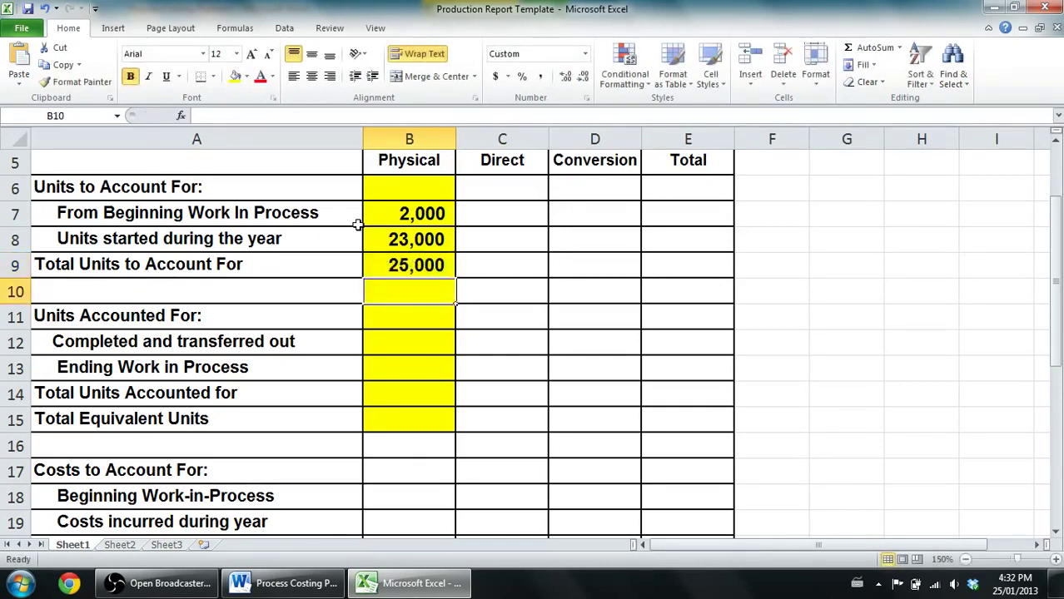
key(Down)
key(Down)
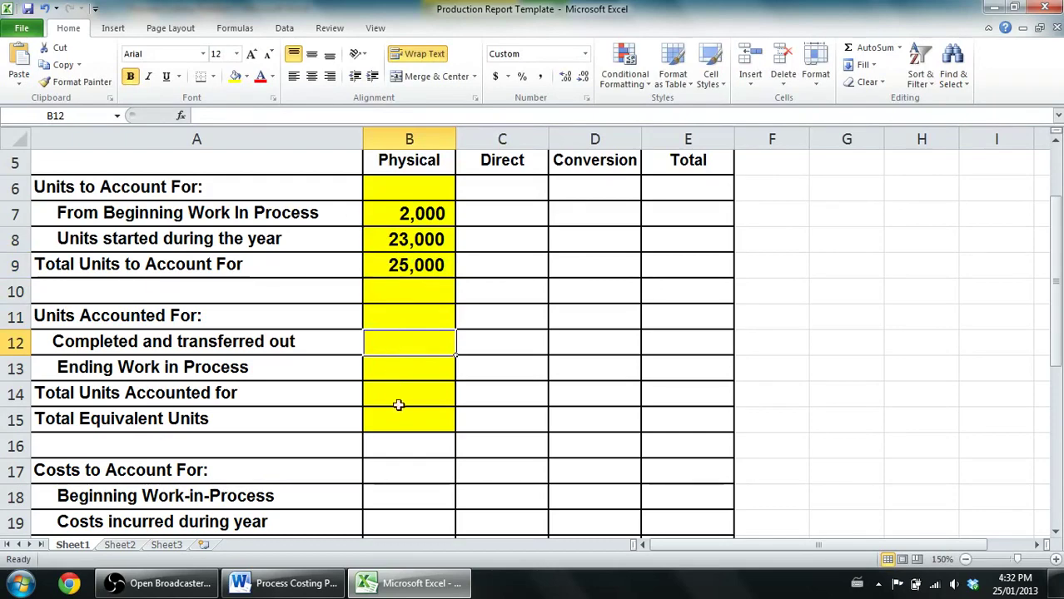
Enter 20,000 units completed and transferred out in B12, verifying it in the Word problem
click(283, 583)
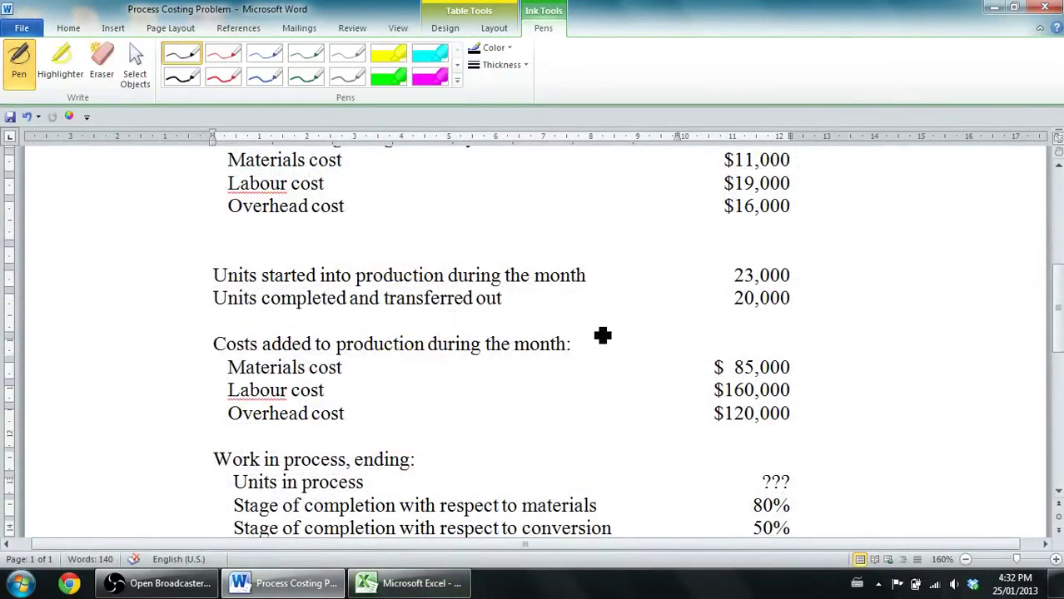
click(408, 583)
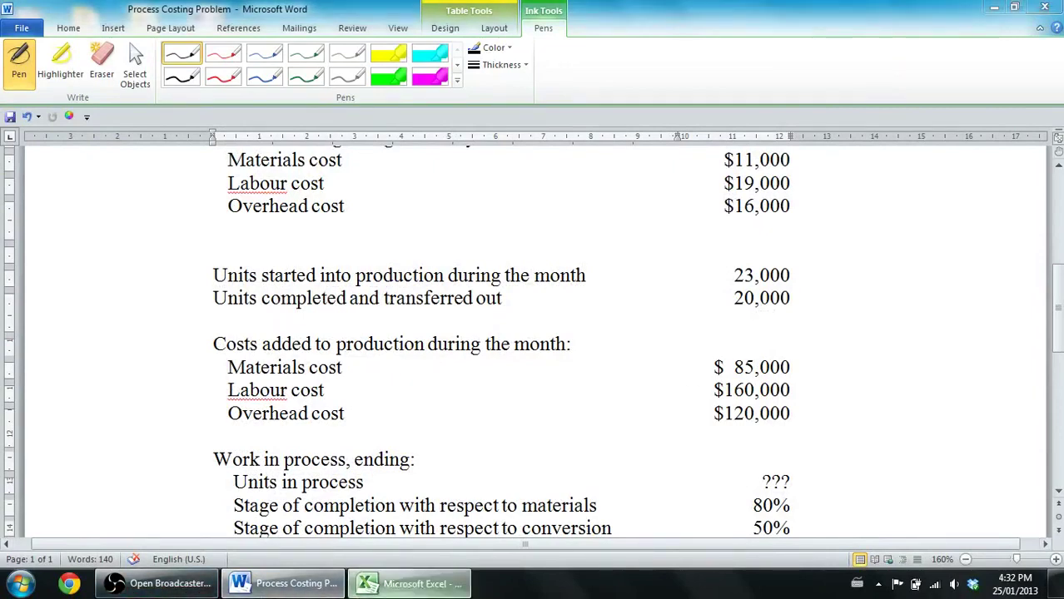
text(20,)
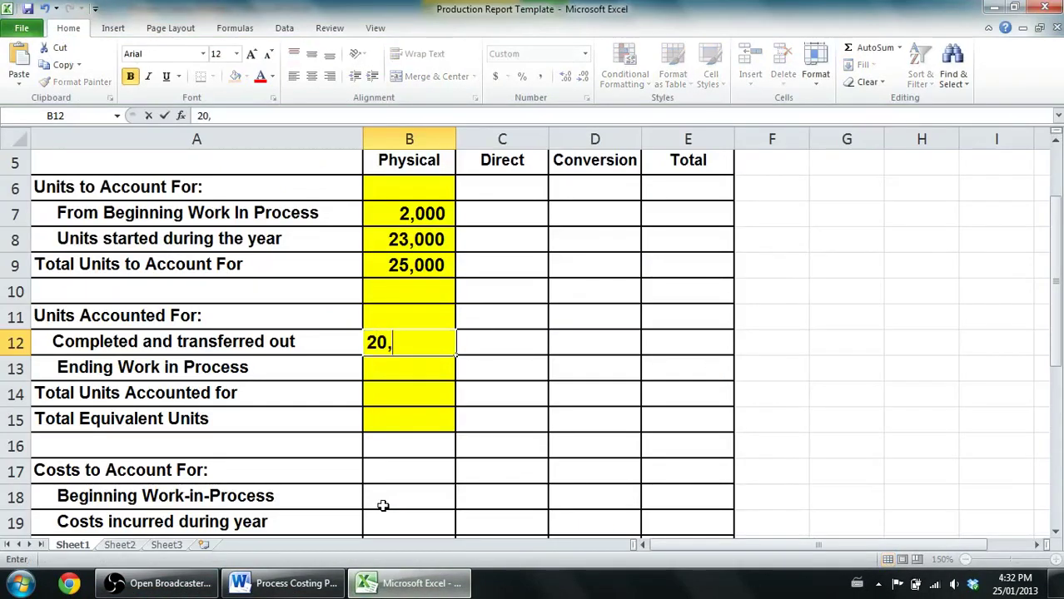
text(000)
key(Return)
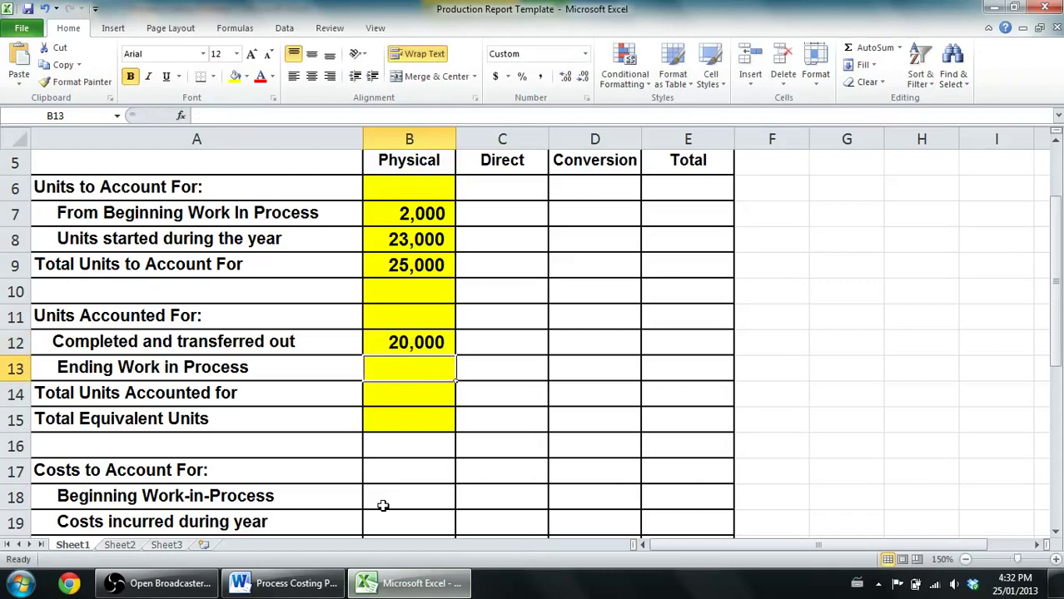
click(391, 584)
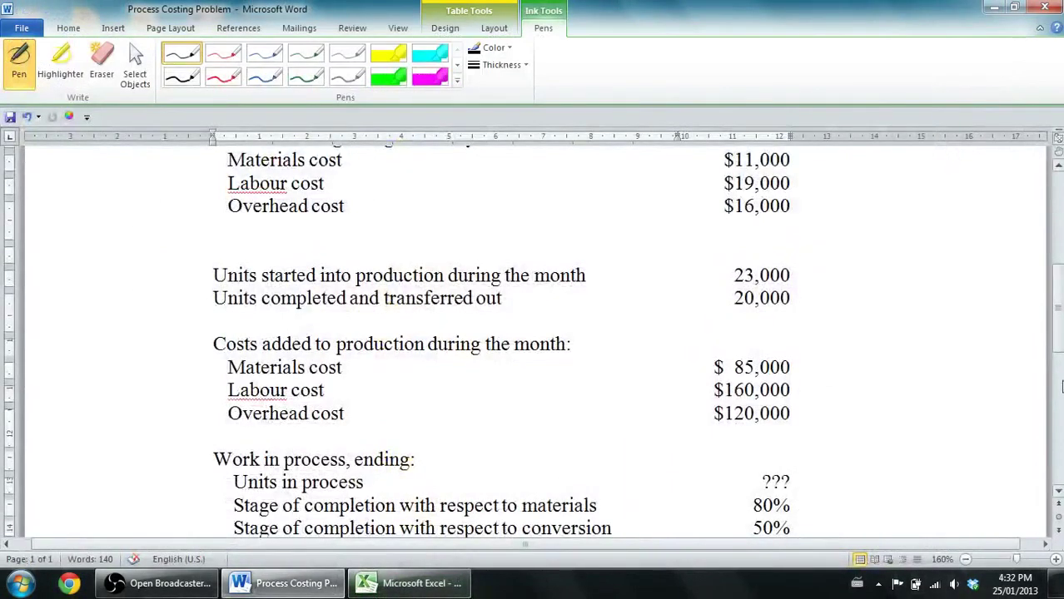
scroll(1056, 324, down, 1)
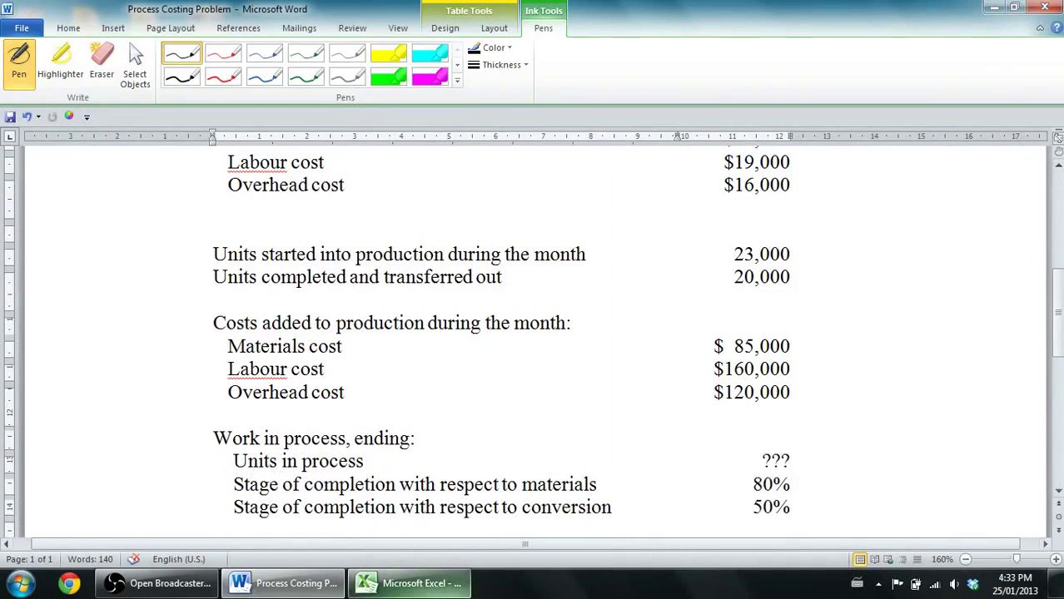
click(439, 474)
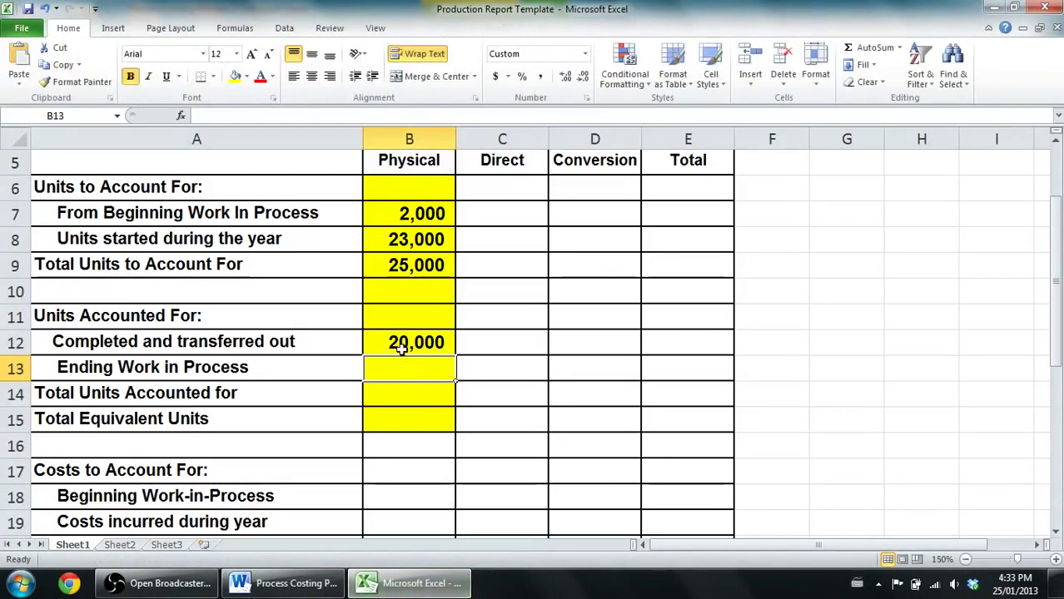
Shade the Total Units to Account For row (A9:B9) light red
click(66, 184)
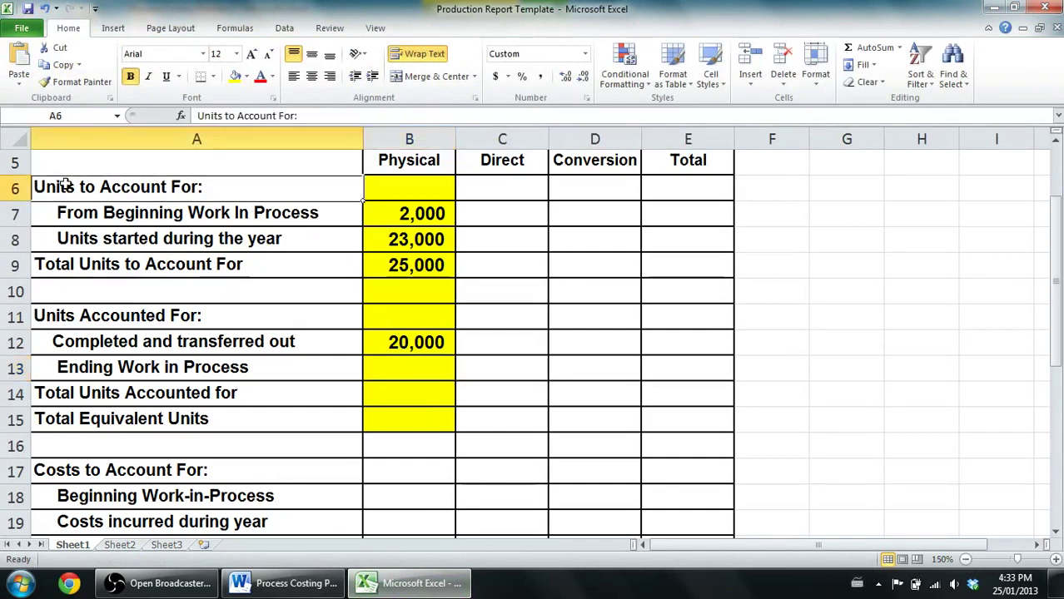
key(Down)
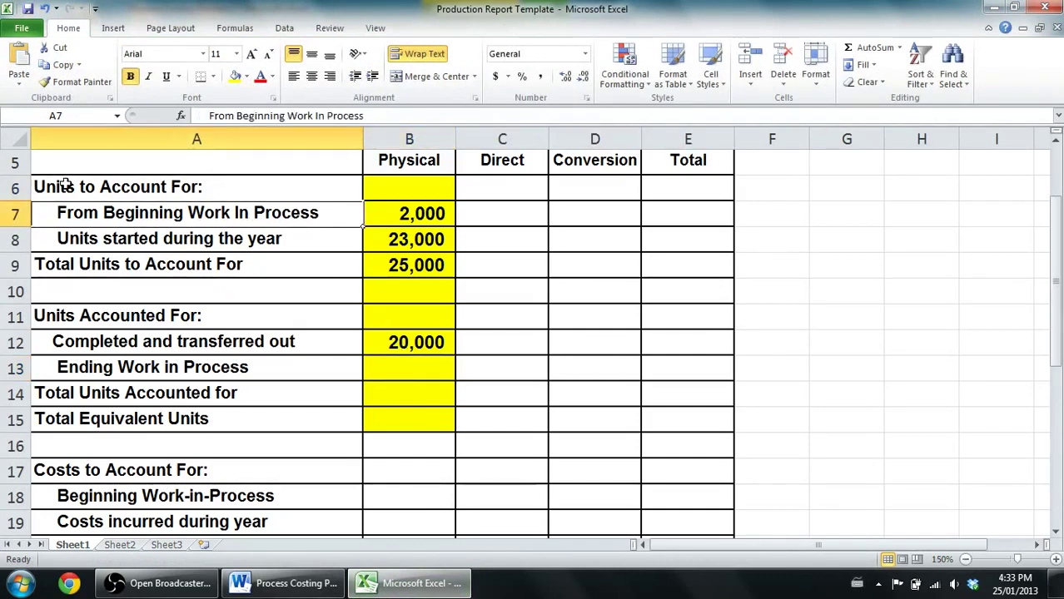
key(Down)
key(Down)
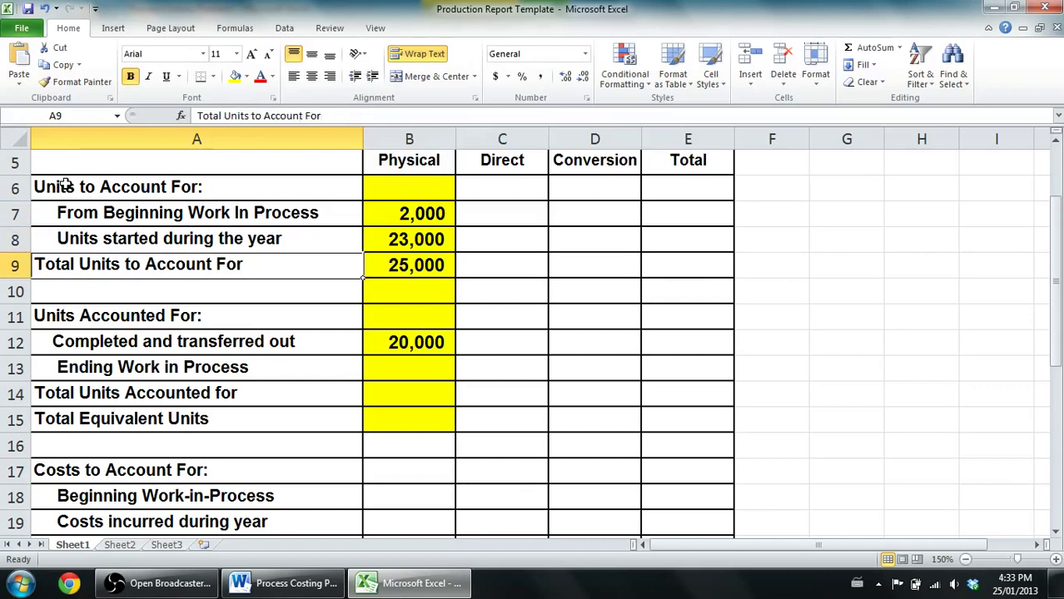
key(Up)
key(Down)
key(shift+Right)
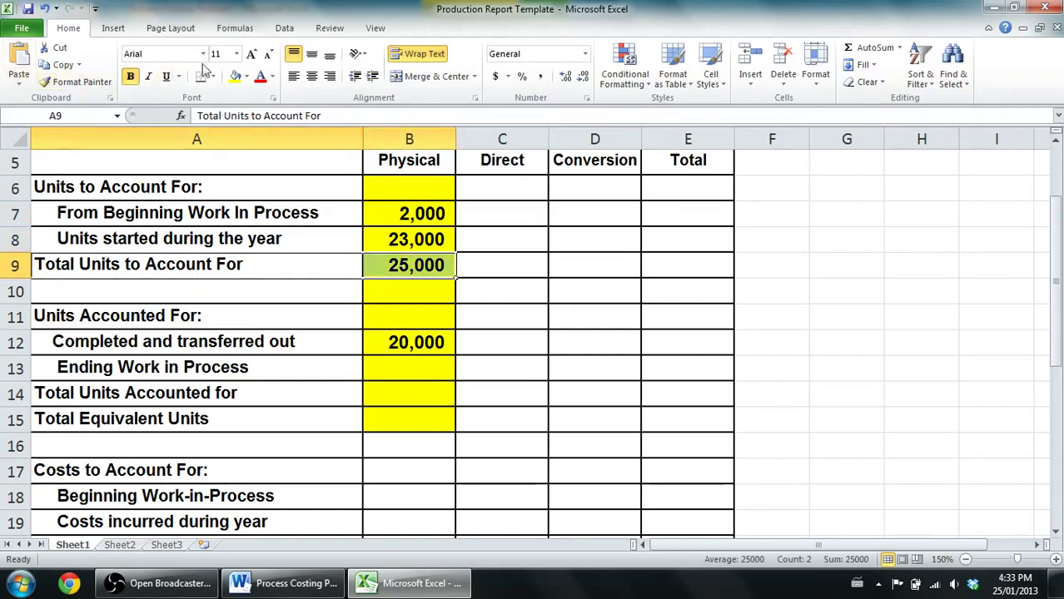
click(247, 76)
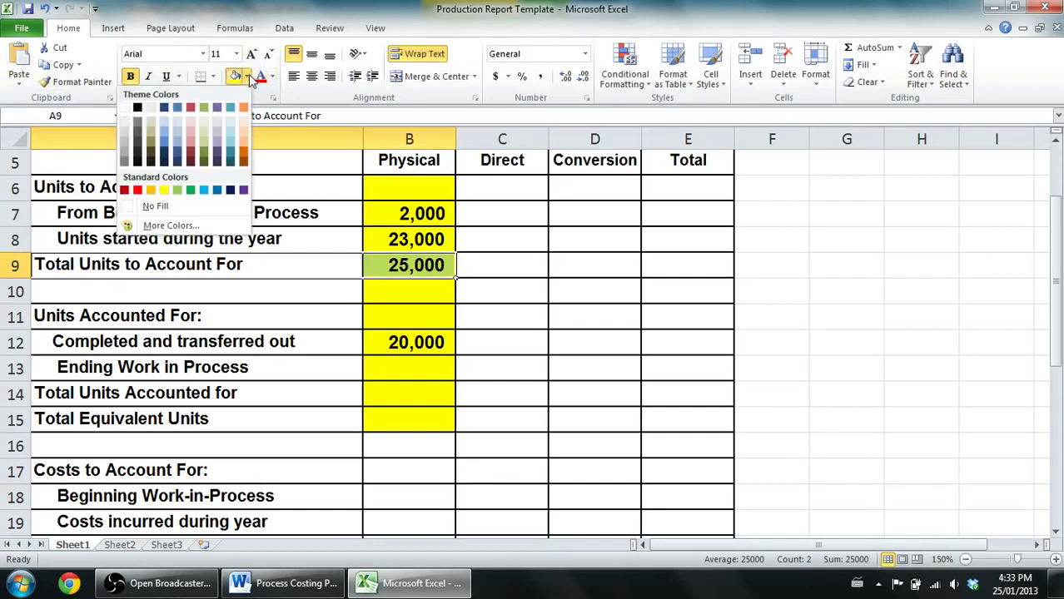
click(190, 126)
click(262, 307)
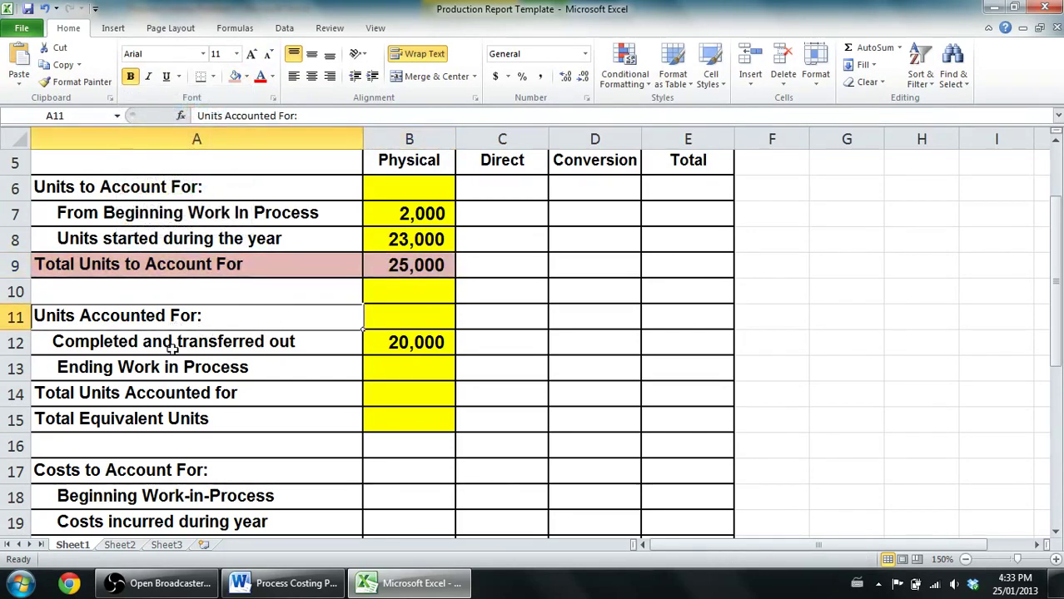
Give the Total Units Accounted for row (A14:B14) the same light red fill
click(124, 392)
drag(183, 398, 381, 397)
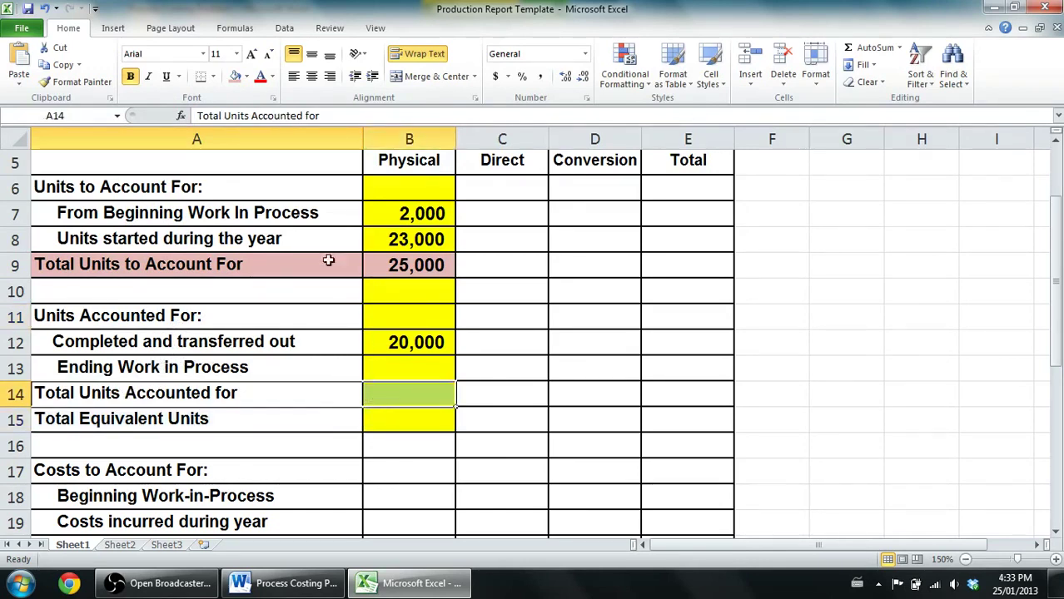
click(235, 75)
click(213, 266)
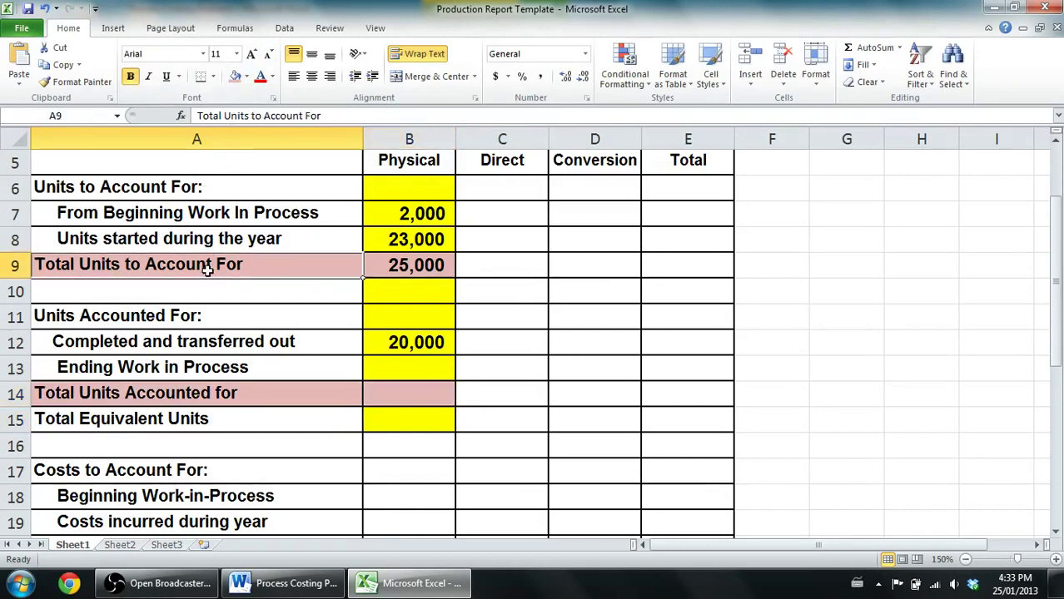
key(Right)
key(Down)
key(Down)
key(Down)
key(Down)
key(Down)
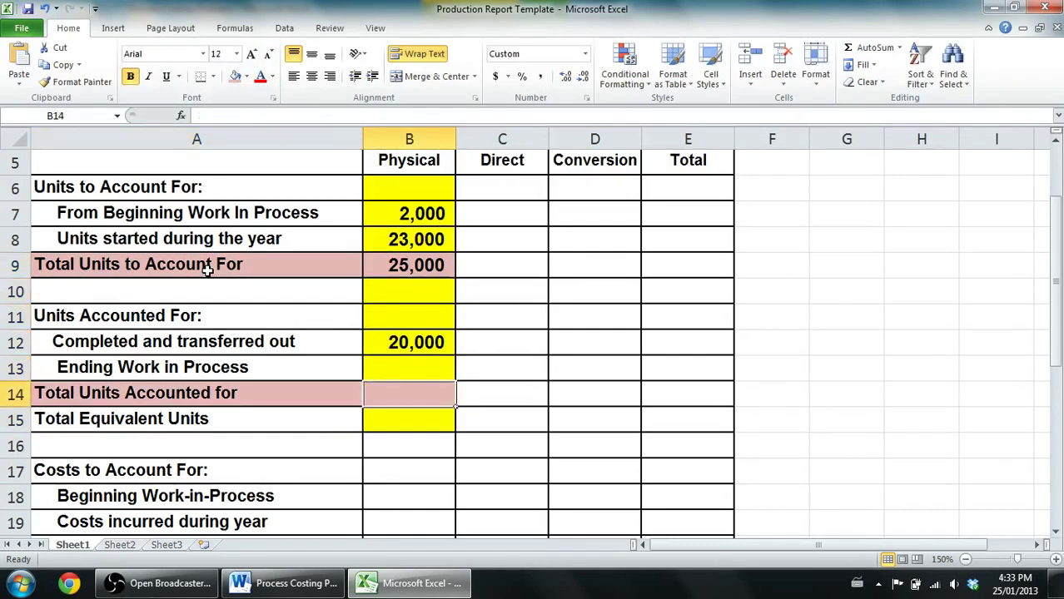
Enter 25,000 total units accounted for in B14 and 5,000 ending work-in-process units in B13
text(25,000)
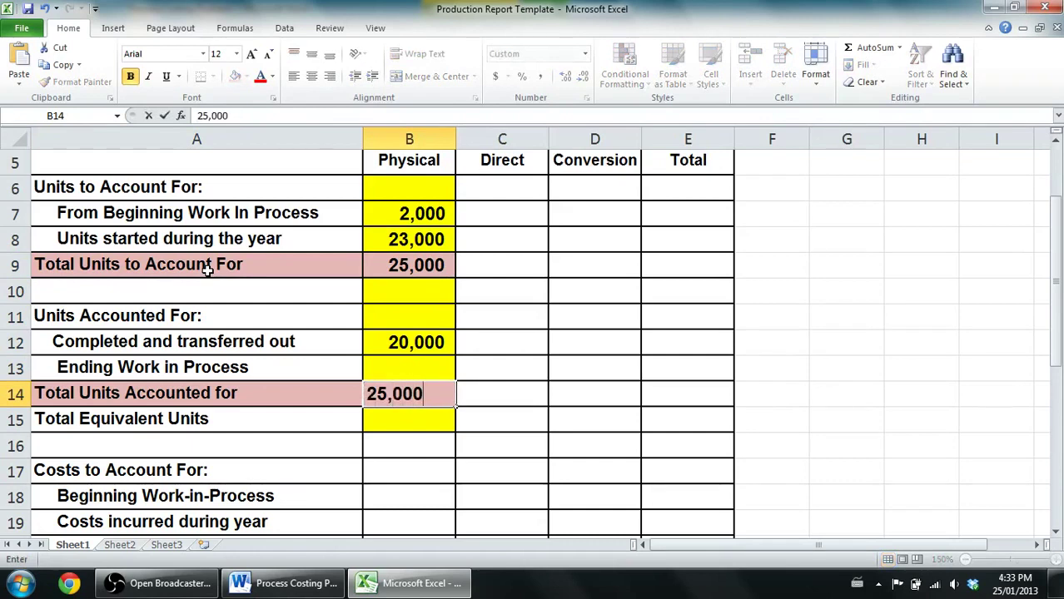
key(Return)
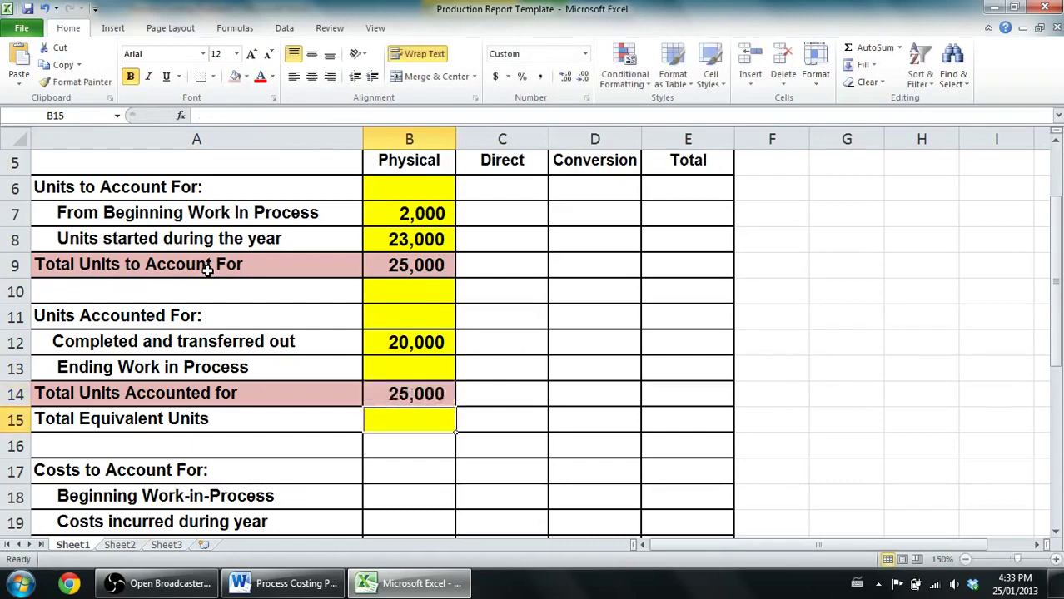
key(Left)
key(Up)
key(Up)
key(Right)
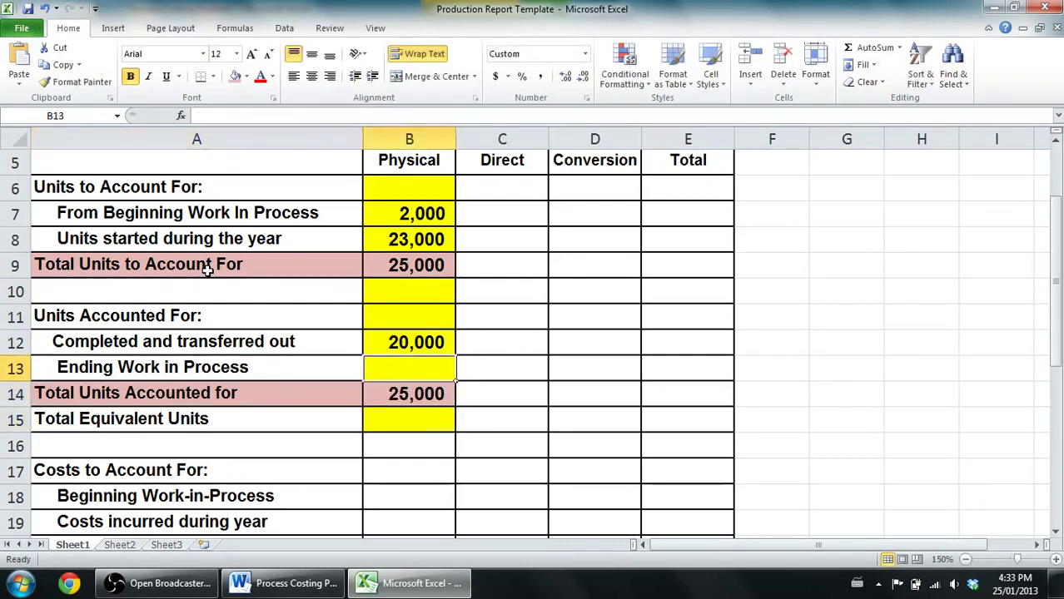
key(Up)
key(Down)
key(Down)
key(Up)
text(5,000)
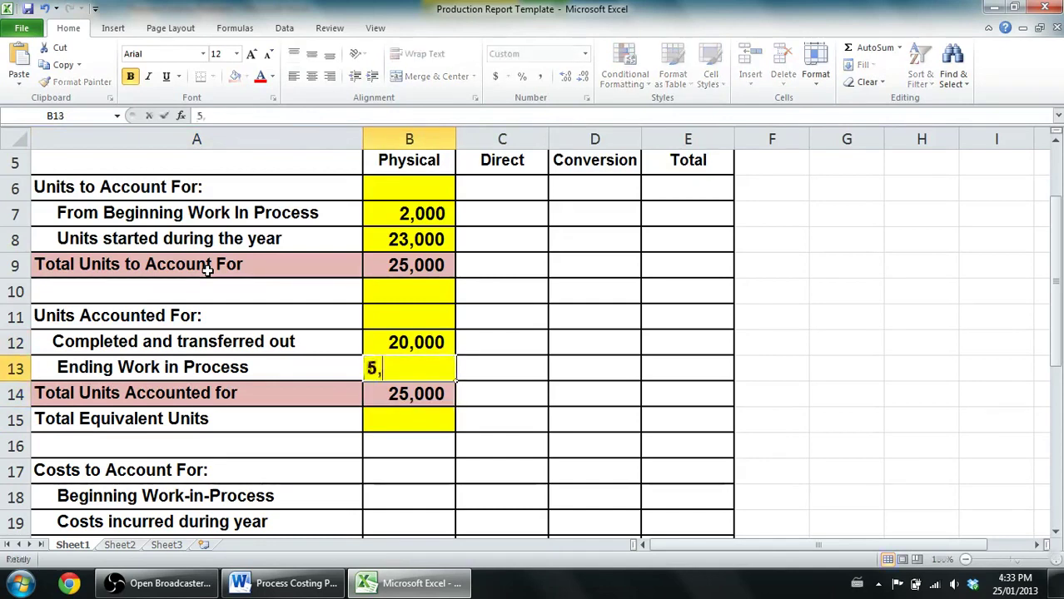
key(Return)
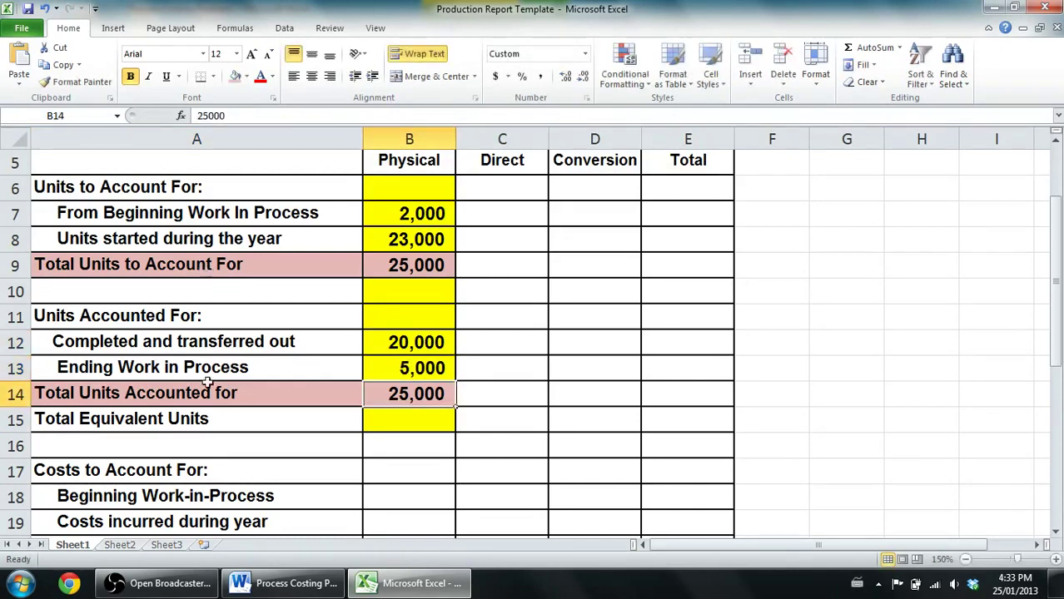
click(287, 583)
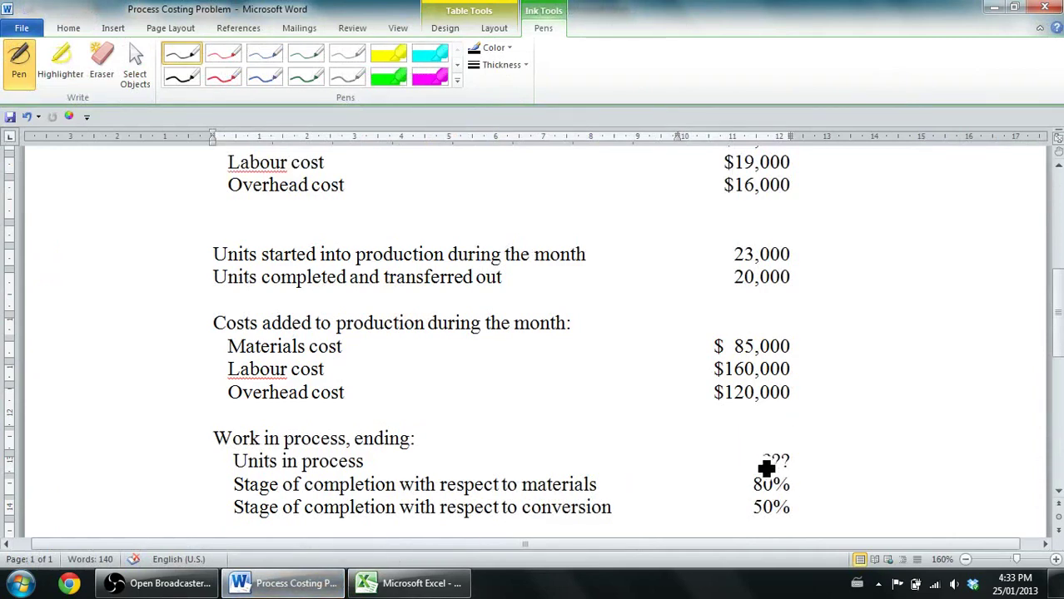
click(409, 582)
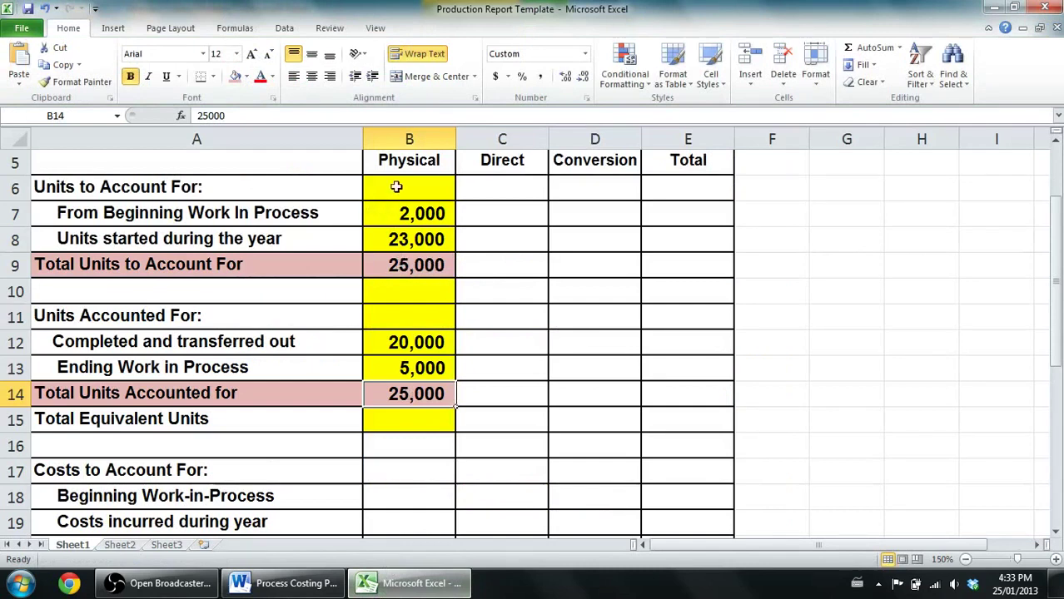
Set the labels and physical units block A6:B16 to No Fill
drag(393, 185, 197, 439)
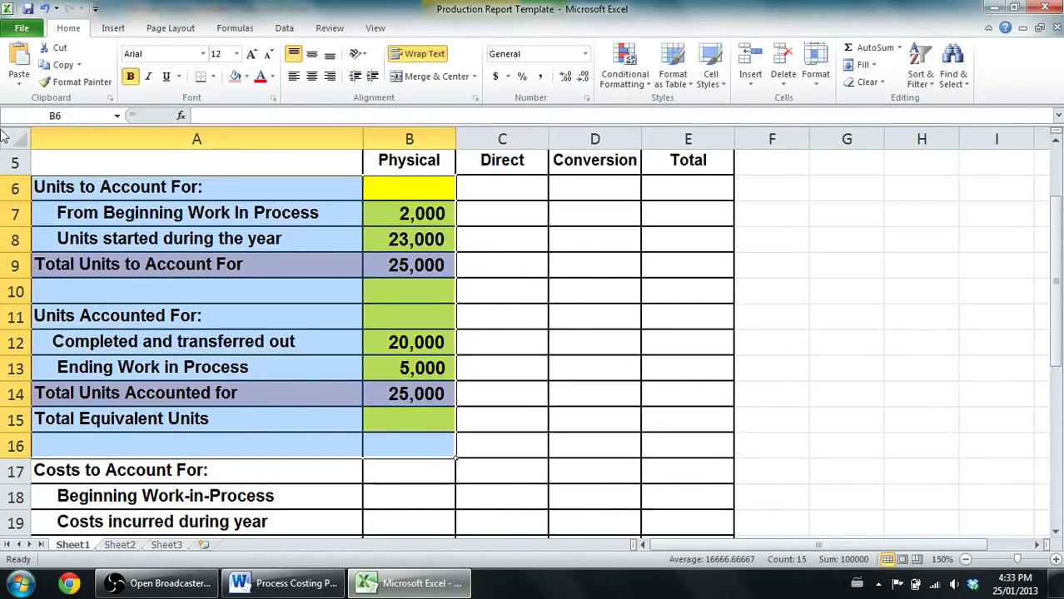
click(246, 76)
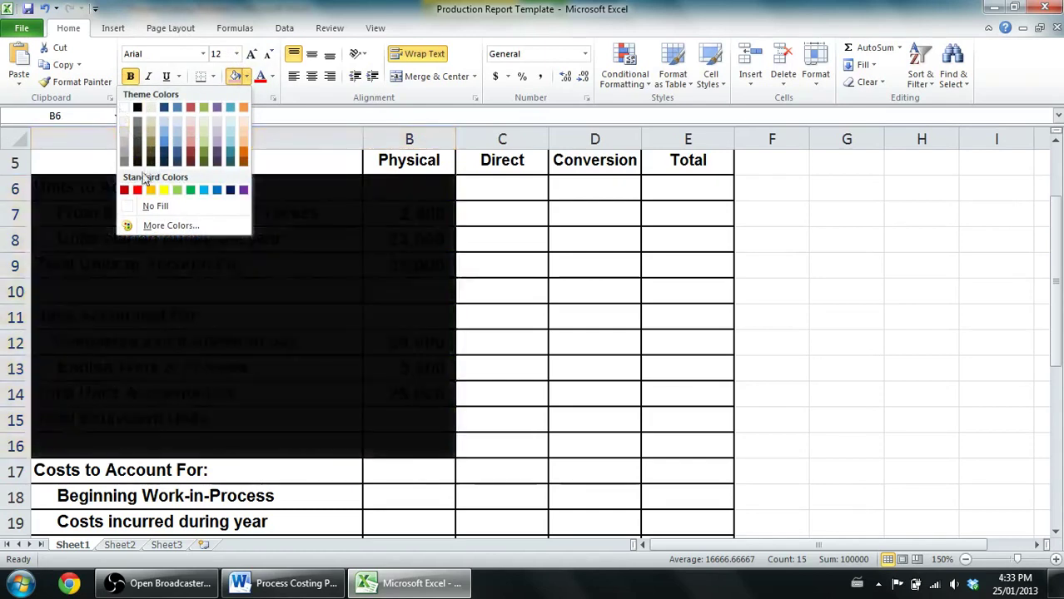
click(154, 206)
Fill the two 25,000 totals in B9 and B14 yellow
click(424, 265)
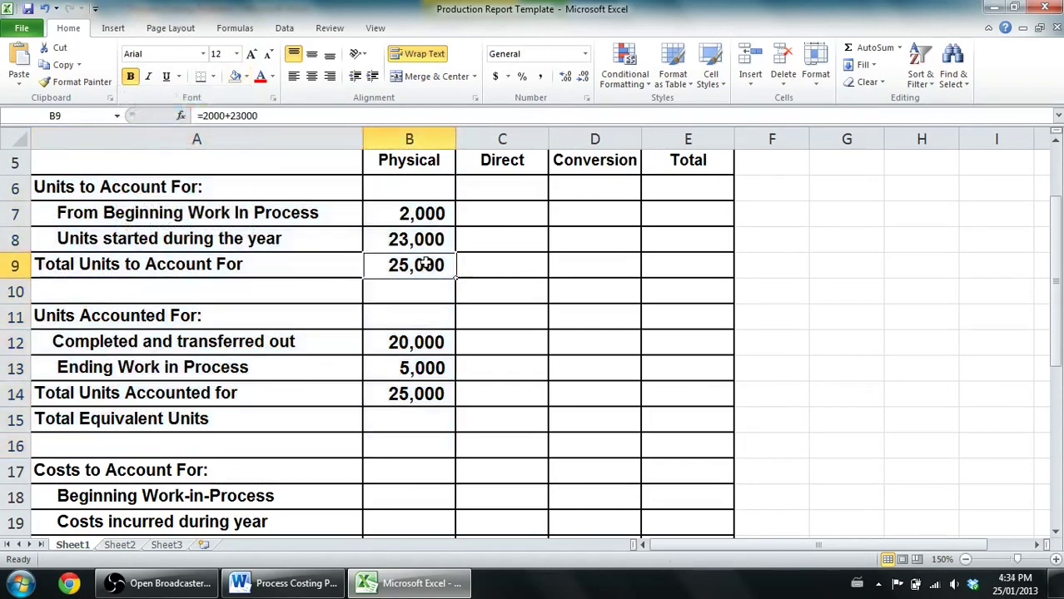
click(249, 77)
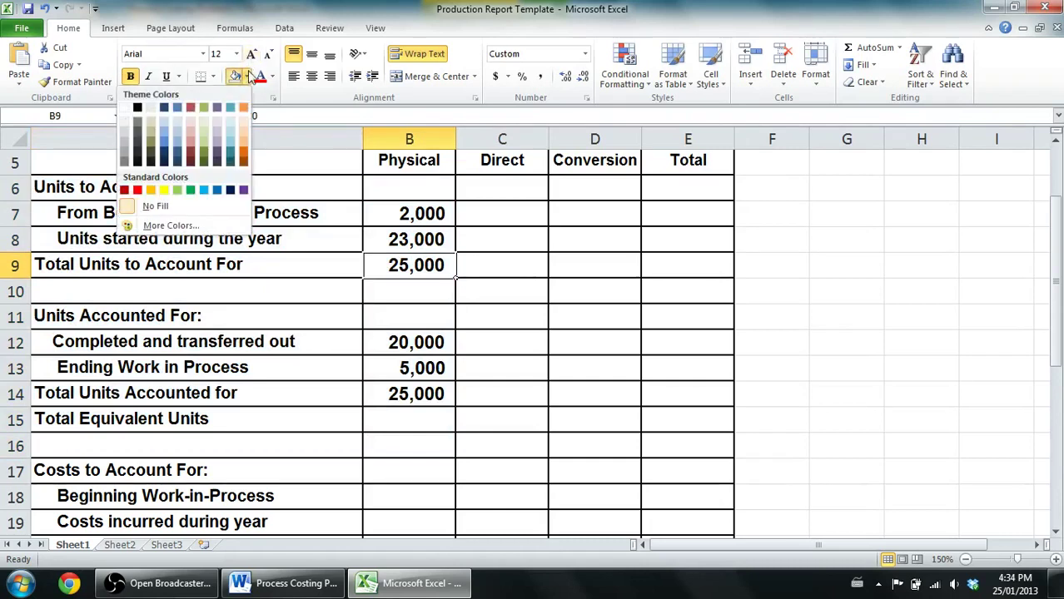
click(167, 189)
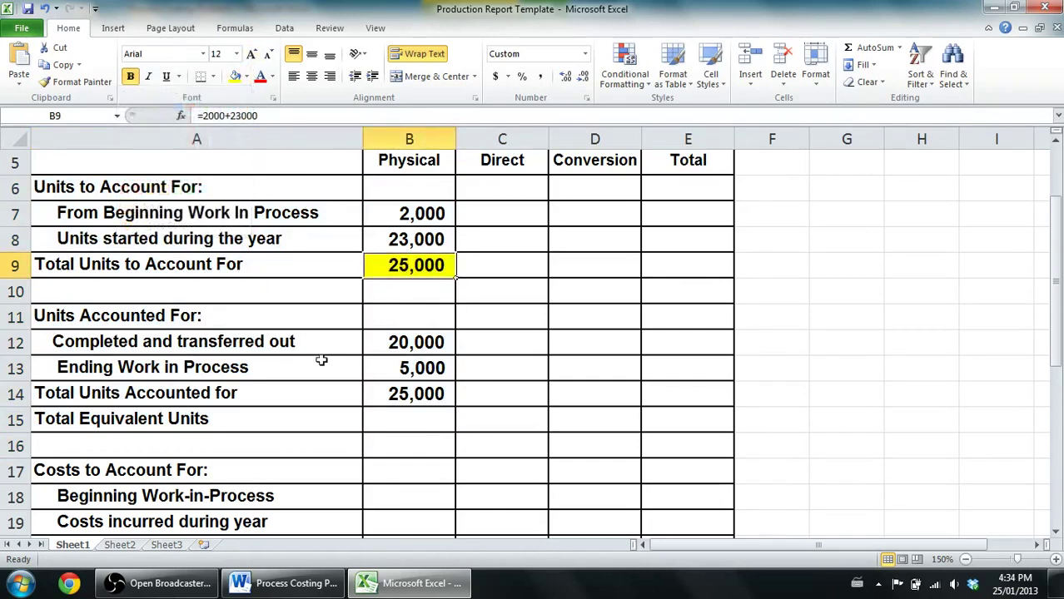
click(388, 401)
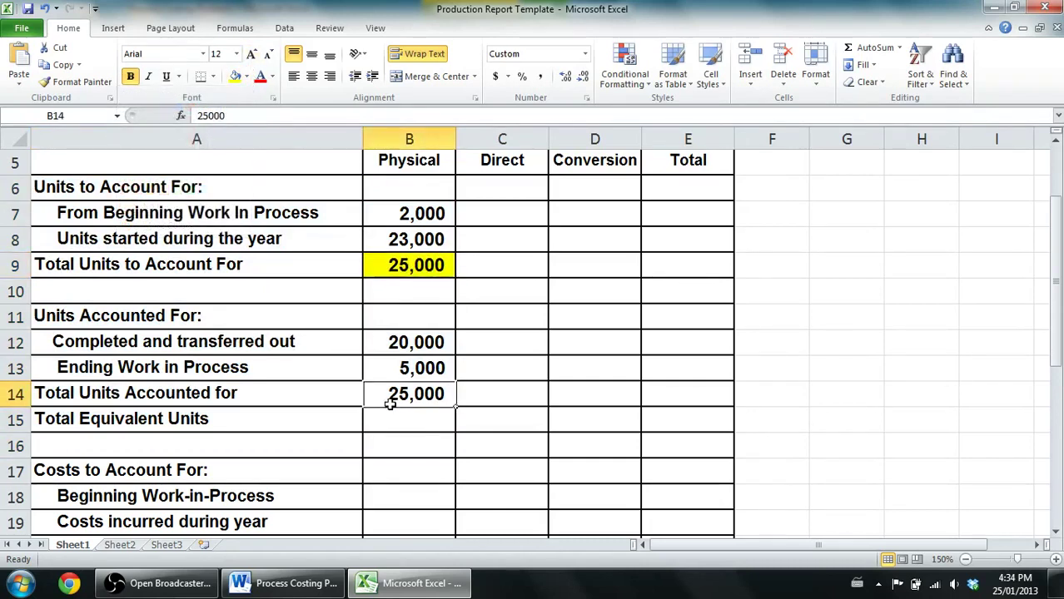
click(236, 76)
click(390, 341)
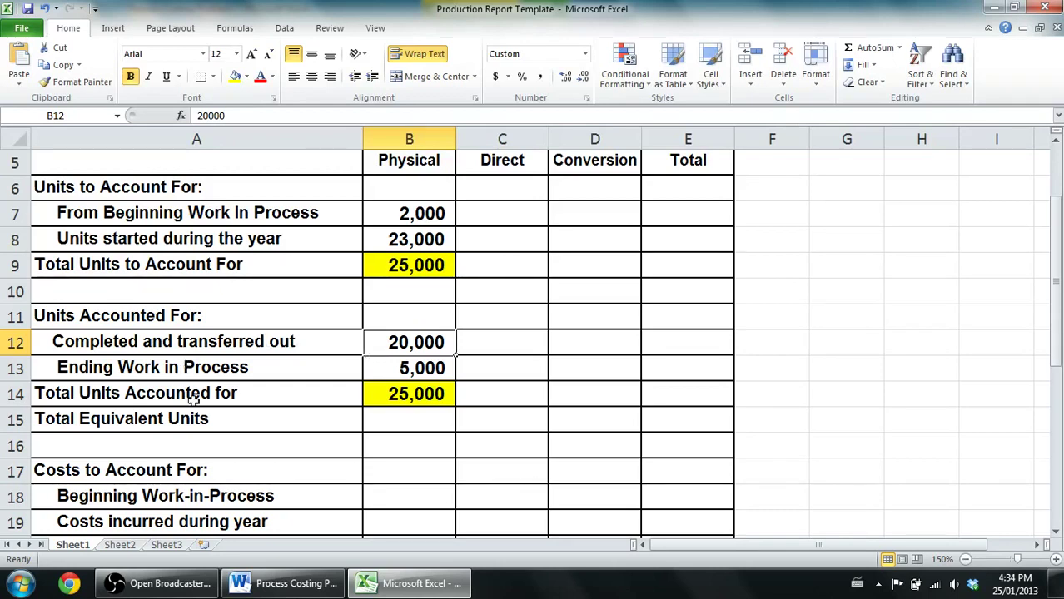
Clear the completed-units value in B12 and move to the empty Sheet2
key(BackSpace)
mouse_move(280, 590)
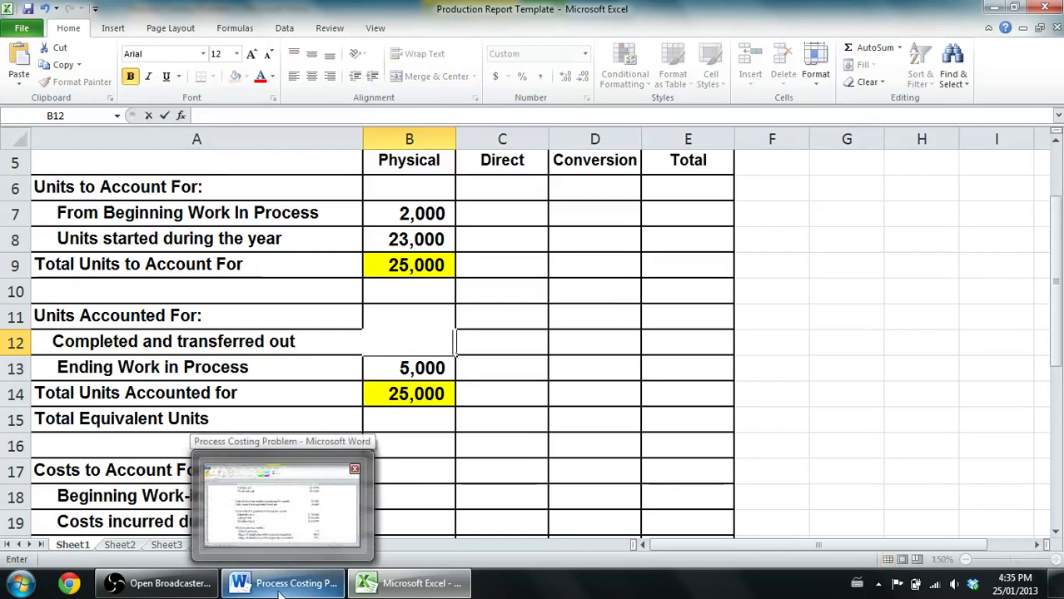
click(119, 550)
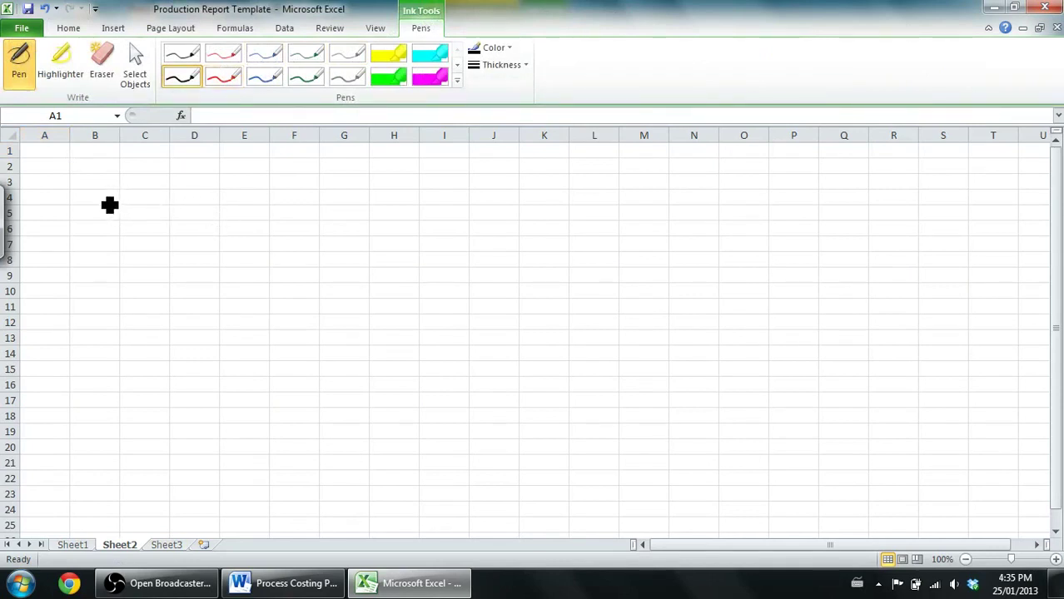
Pen-write 'WIP → 10,000 units' with arrows branching to '100% of the materials' and '50%'
mouse_move(98, 185)
mouse_down()
mouse_move(118, 216)
mouse_move(169, 173)
mouse_move(170, 185)
mouse_move(221, 200)
mouse_move(452, 208)
mouse_up()
mouse_move(457, 152)
mouse_down()
mouse_move(490, 207)
mouse_move(481, 165)
mouse_up()
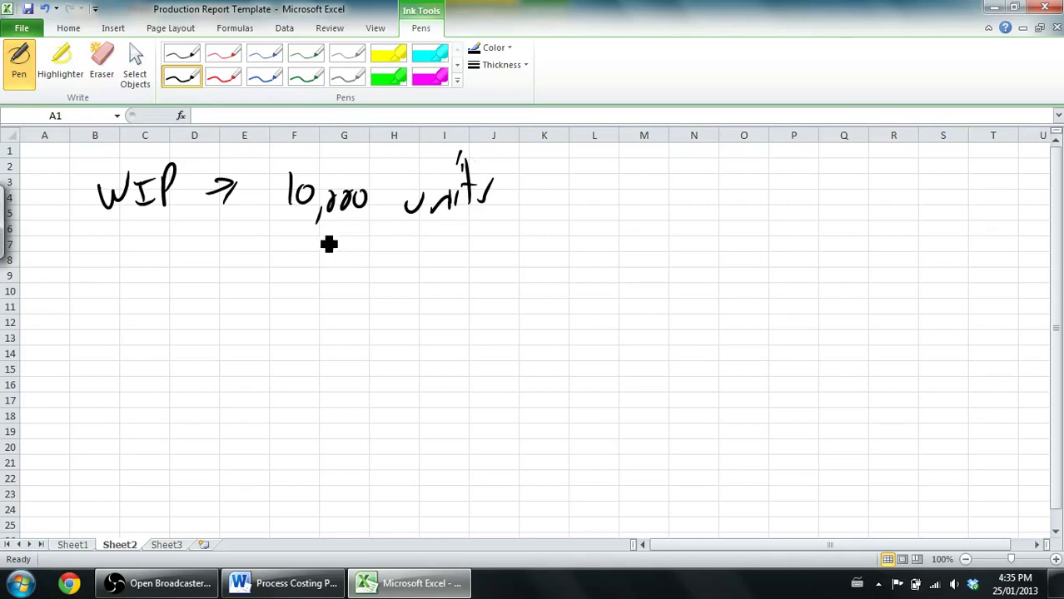
mouse_move(311, 226)
mouse_down()
mouse_move(341, 255)
mouse_move(382, 249)
mouse_move(407, 263)
mouse_move(439, 242)
mouse_move(581, 247)
mouse_move(646, 231)
mouse_move(662, 244)
mouse_move(679, 218)
mouse_up()
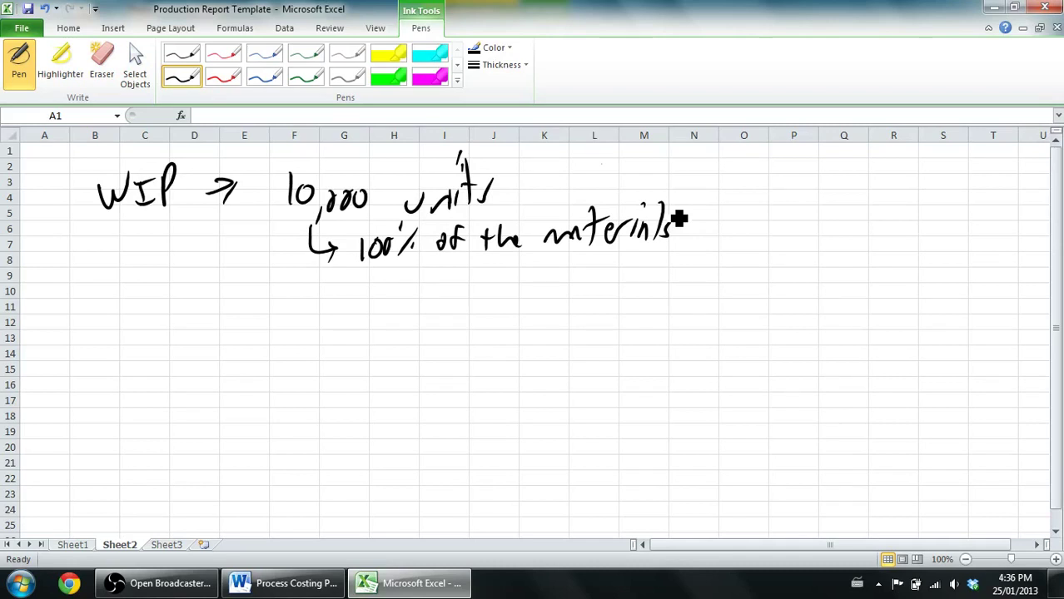
mouse_move(310, 255)
mouse_down()
mouse_move(341, 329)
mouse_move(432, 299)
mouse_move(439, 316)
mouse_up()
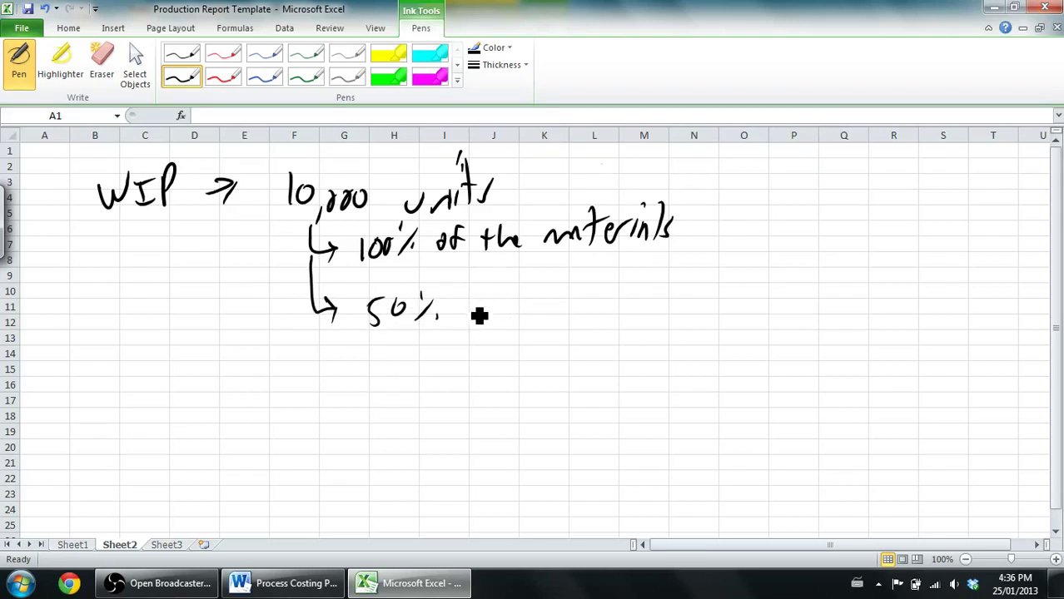
Add 'in terms of DL and MoH' after 50%, bracing it and labelling it 'Conversion costs'
click(479, 288)
mouse_move(471, 303)
mouse_down()
mouse_move(471, 315)
mouse_move(532, 316)
mouse_move(666, 292)
mouse_move(743, 305)
mouse_move(844, 296)
mouse_up()
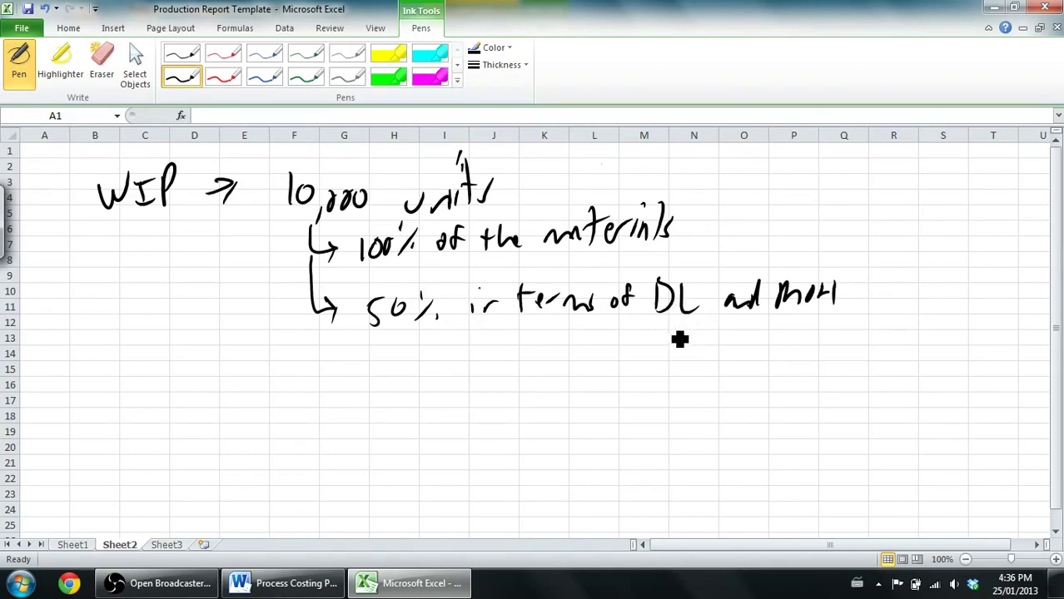
mouse_move(655, 321)
mouse_down()
mouse_move(791, 356)
mouse_move(841, 283)
mouse_up()
drag(742, 358, 743, 385)
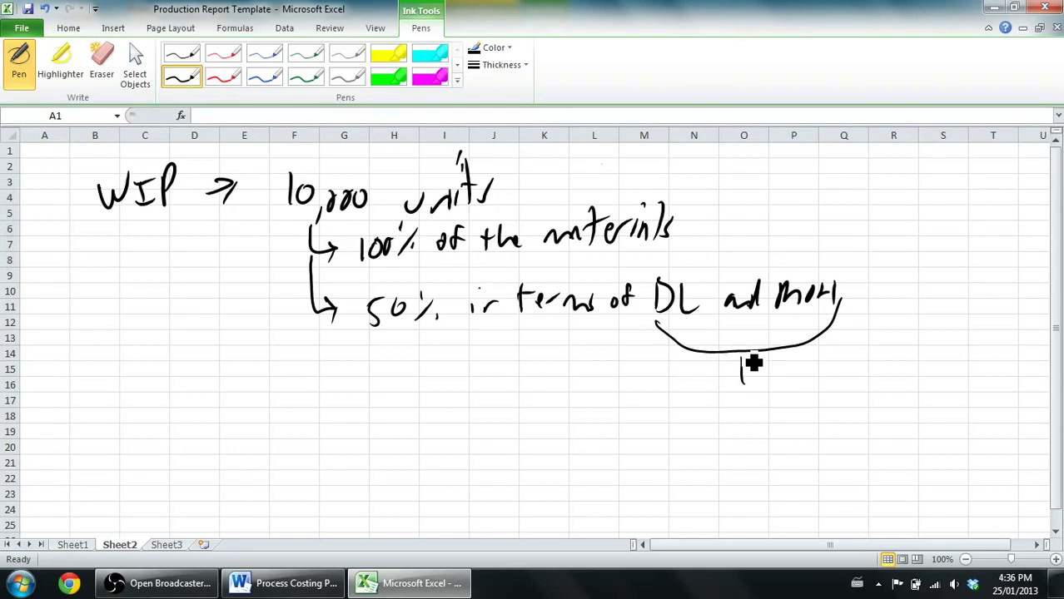
mouse_move(693, 401)
mouse_down()
mouse_move(694, 422)
mouse_move(733, 423)
mouse_up()
mouse_move(738, 411)
mouse_down()
mouse_move(804, 408)
mouse_move(811, 426)
mouse_move(895, 417)
mouse_up()
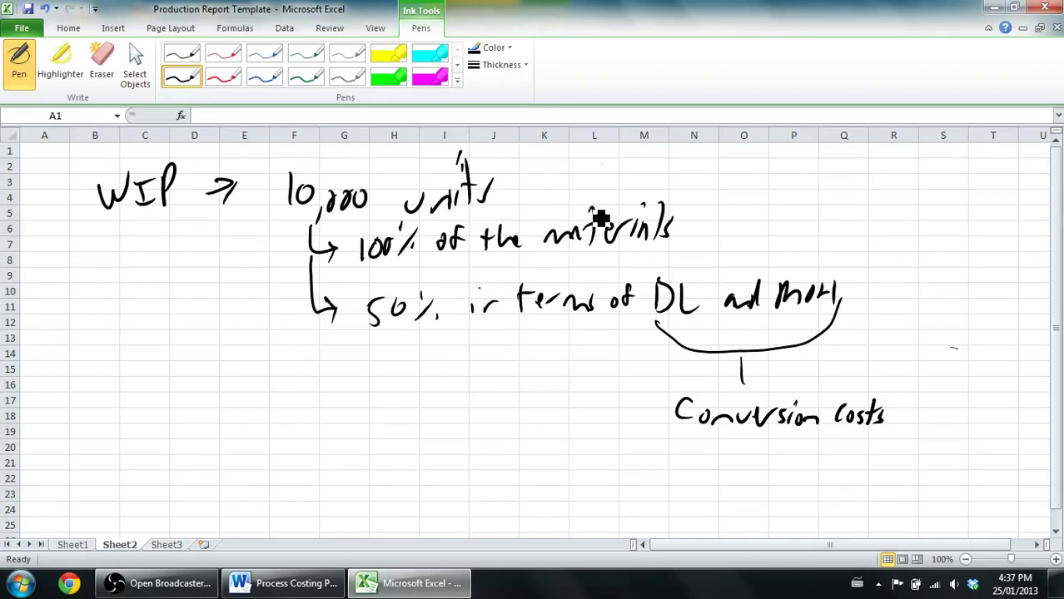
Handwrite 'In terms of DM' with 10,000 equivalent units on a new line
drag(75, 374, 94, 372)
mouse_move(84, 371)
mouse_down()
mouse_move(95, 399)
mouse_move(150, 371)
mouse_move(218, 395)
mouse_move(256, 371)
mouse_move(242, 375)
mouse_move(288, 388)
mouse_move(309, 375)
mouse_move(310, 388)
mouse_up()
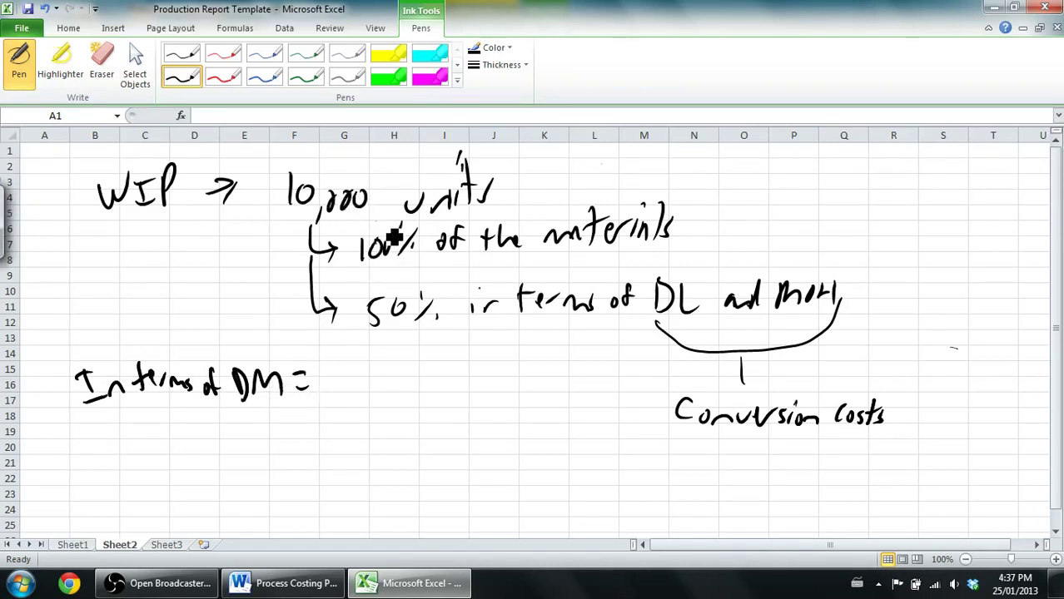
mouse_move(348, 373)
mouse_down()
mouse_move(356, 396)
mouse_move(443, 380)
mouse_move(467, 399)
mouse_move(555, 405)
mouse_move(613, 400)
mouse_move(624, 365)
mouse_up()
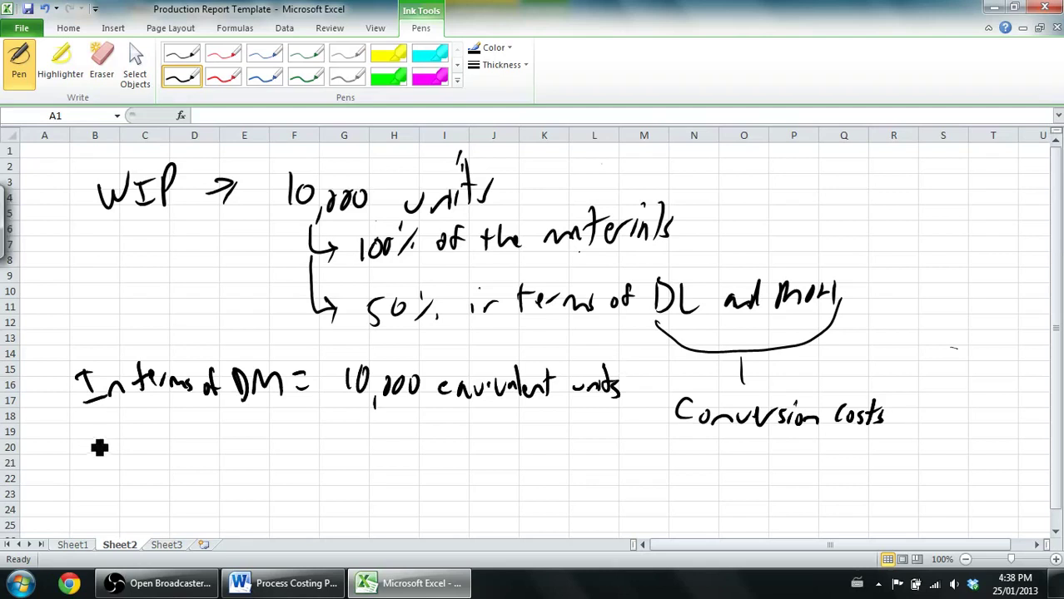
Handwrite 'In terms of conversion = 10,000 × 50% = 5,000', then return to Sheet1
mouse_move(97, 442)
mouse_down()
mouse_move(106, 461)
mouse_move(219, 433)
mouse_move(213, 446)
mouse_move(220, 434)
mouse_up()
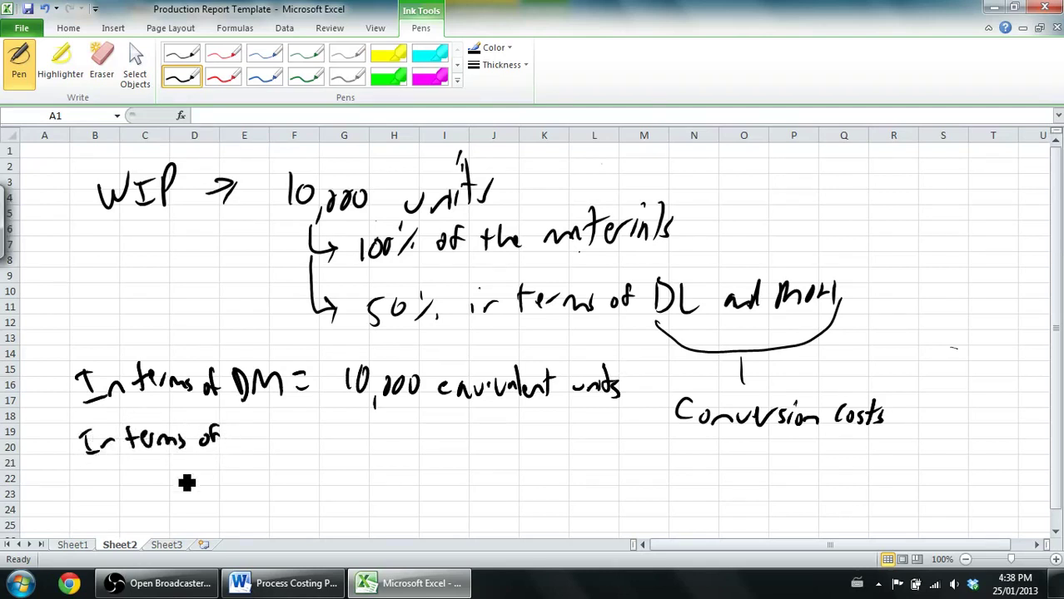
mouse_move(160, 471)
mouse_down()
mouse_move(231, 481)
mouse_move(283, 453)
mouse_up()
drag(270, 462, 284, 462)
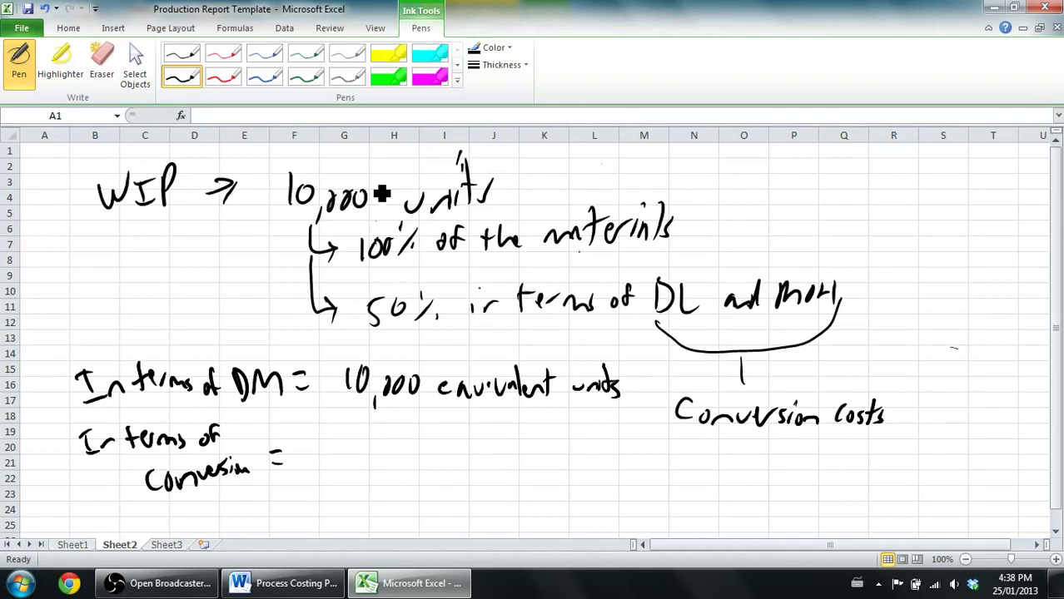
mouse_move(300, 440)
mouse_down()
mouse_move(372, 445)
mouse_move(418, 430)
mouse_move(442, 442)
mouse_move(487, 439)
mouse_move(499, 464)
mouse_move(501, 453)
mouse_up()
mouse_move(511, 445)
mouse_down()
mouse_move(591, 454)
mouse_move(673, 441)
mouse_move(674, 456)
mouse_up()
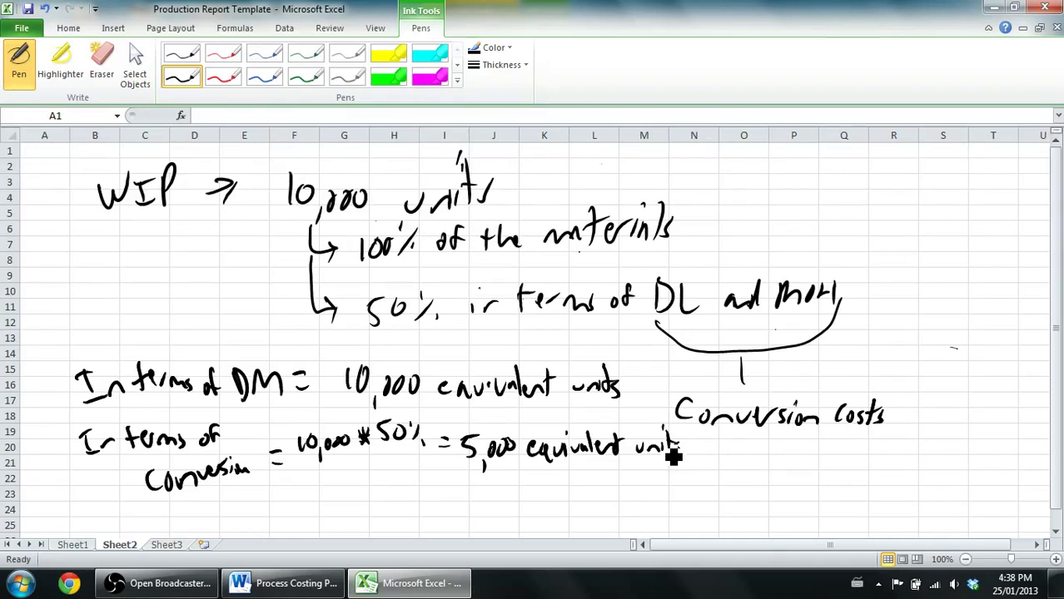
click(73, 544)
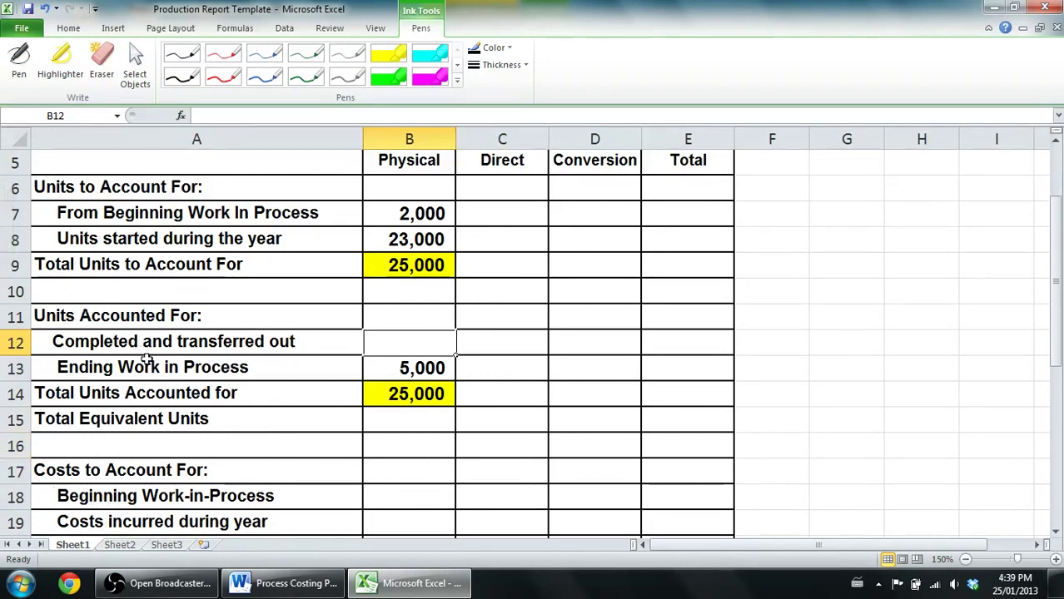
Enter 20,000 completed and transferred units in B12
click(409, 366)
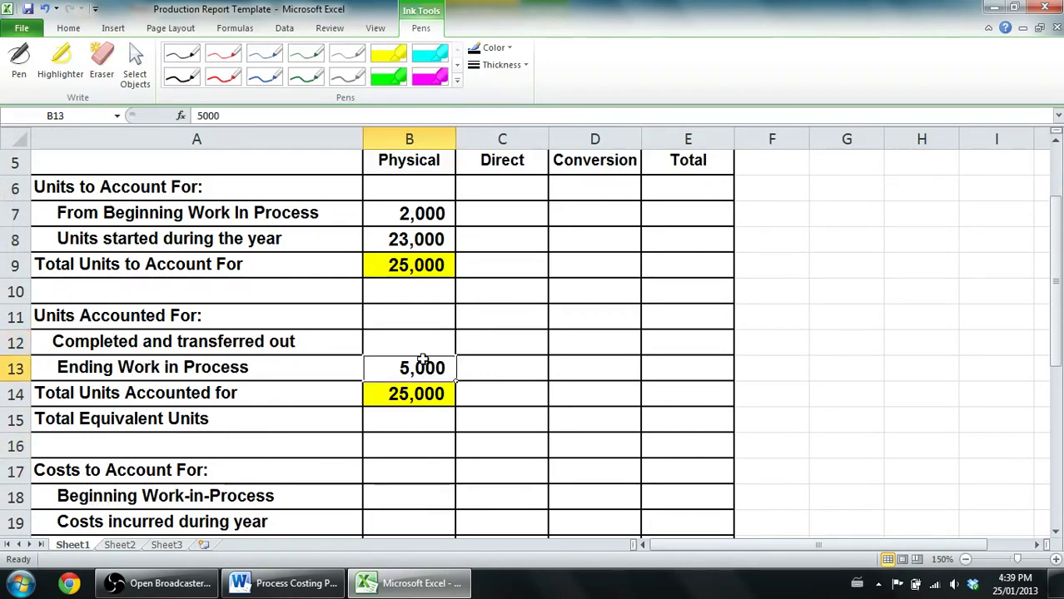
click(432, 326)
click(433, 335)
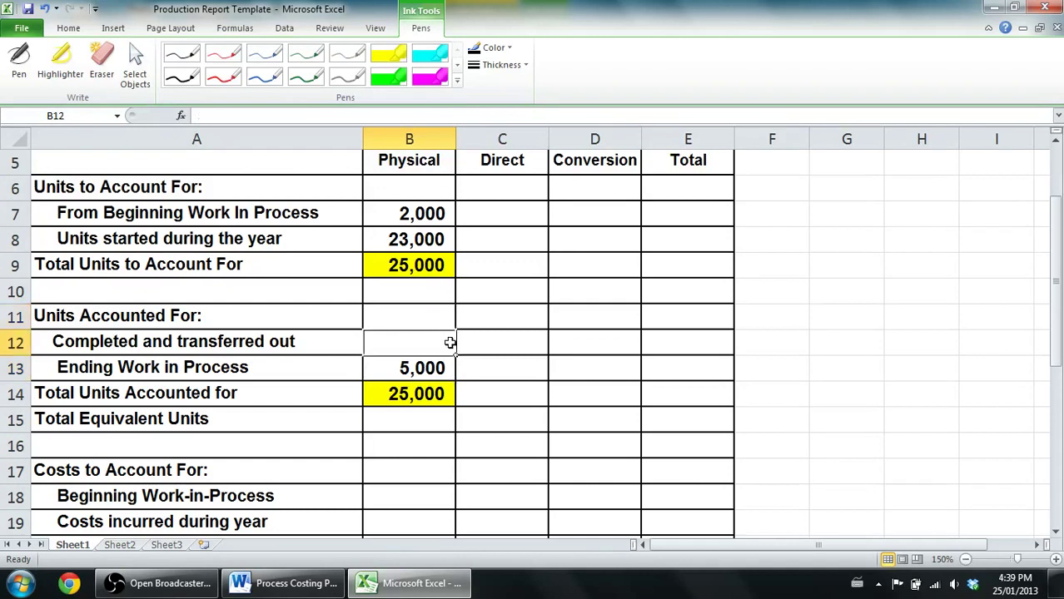
text(0,000)
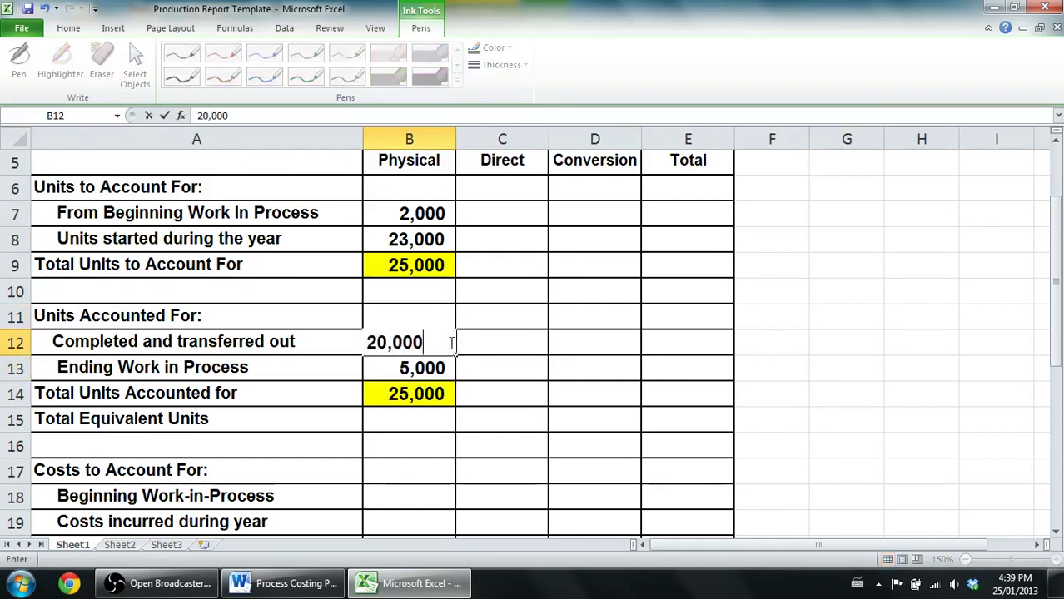
key(Return)
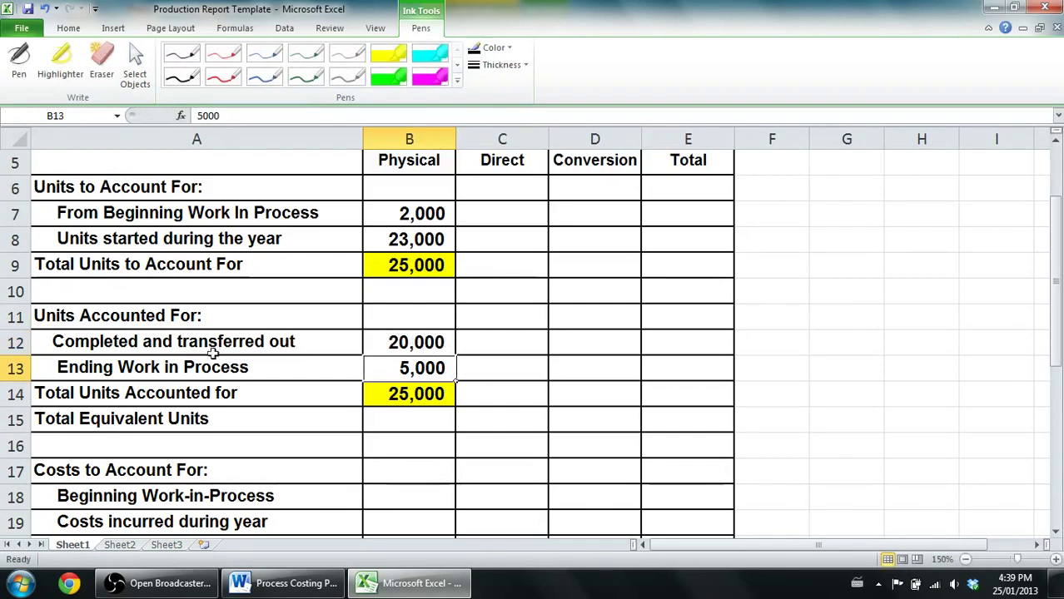
Make row 5 taller, about 30.75, so the column headers show in full
click(391, 340)
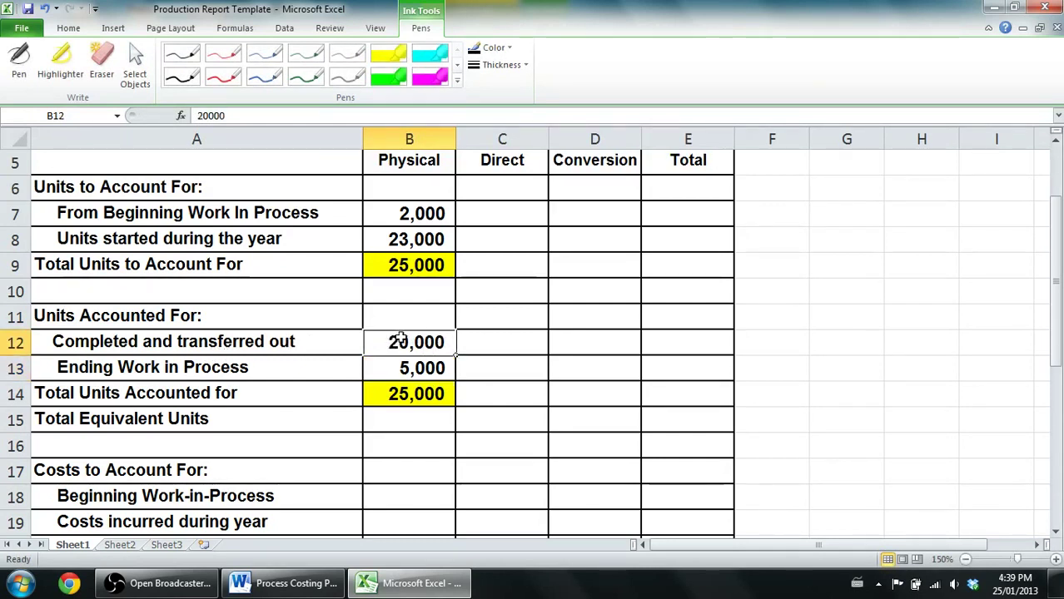
click(460, 340)
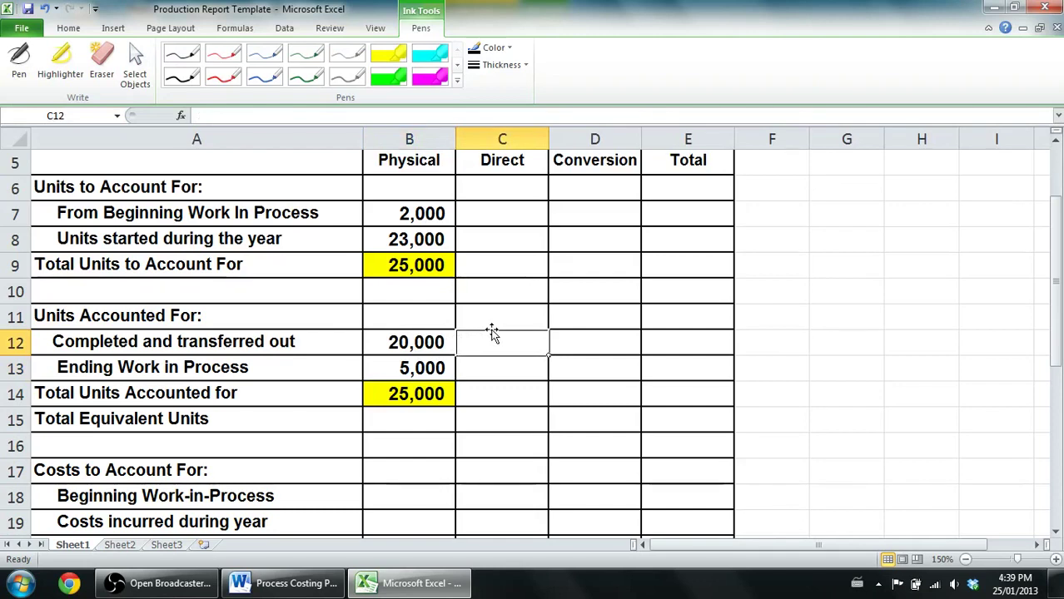
key(Up)
key(Up)
key(Up)
key(Up)
key(Up)
key(Up)
key(Up)
key(Up)
key(Up)
key(Down)
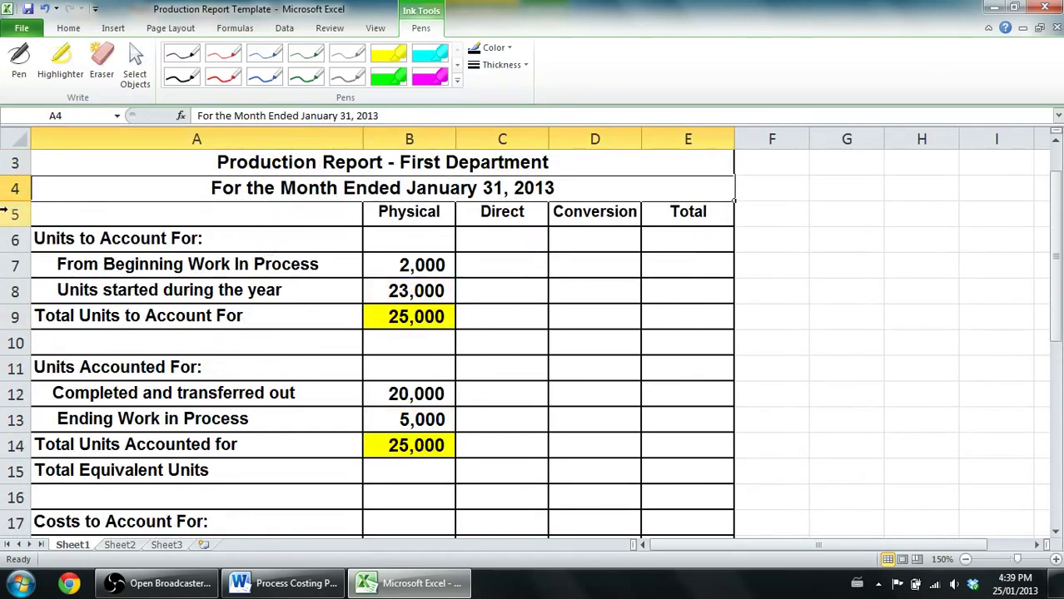
drag(7, 225, 6, 249)
Enter 20,000 in C12 and D12 for direct materials and conversion costs
click(505, 442)
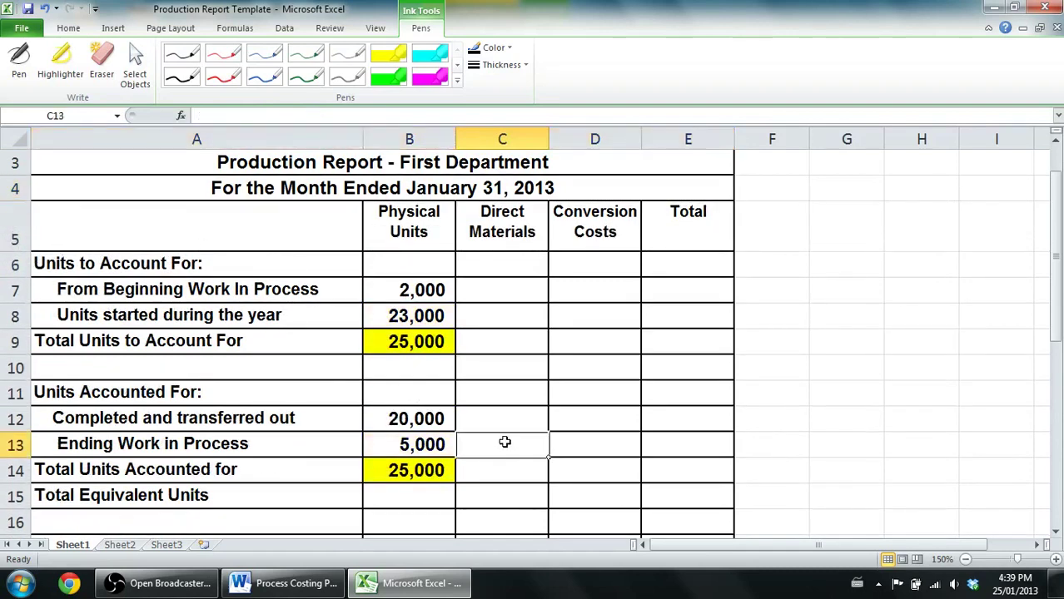
key(Up)
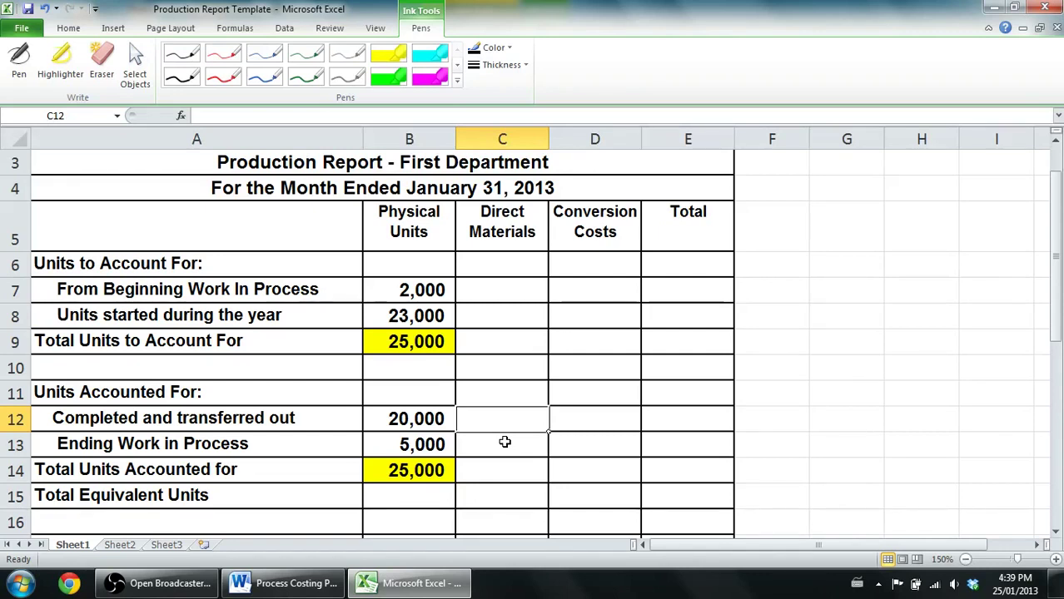
text(20,000)
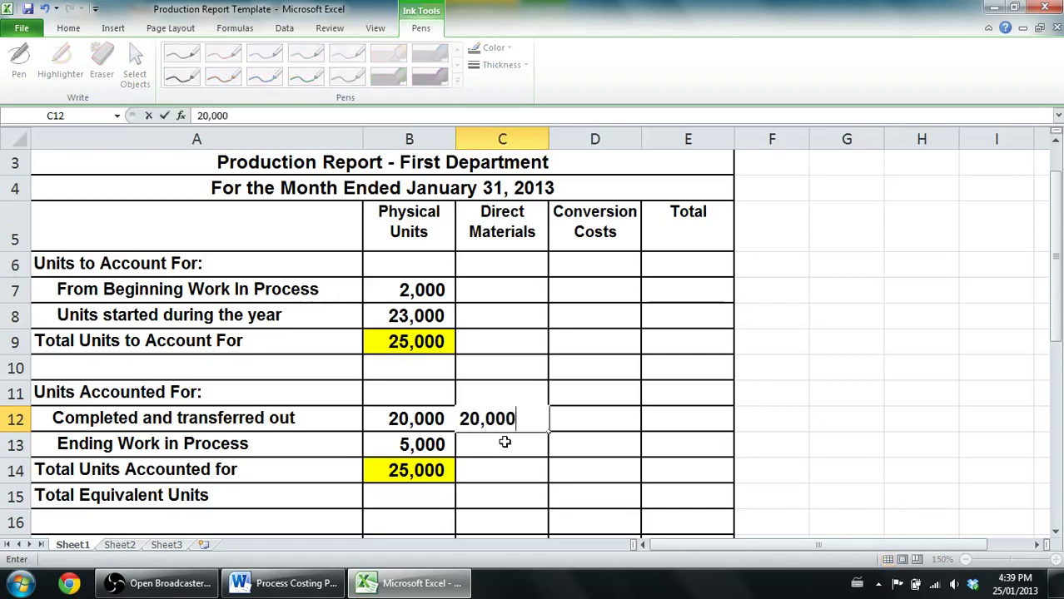
key(Tab)
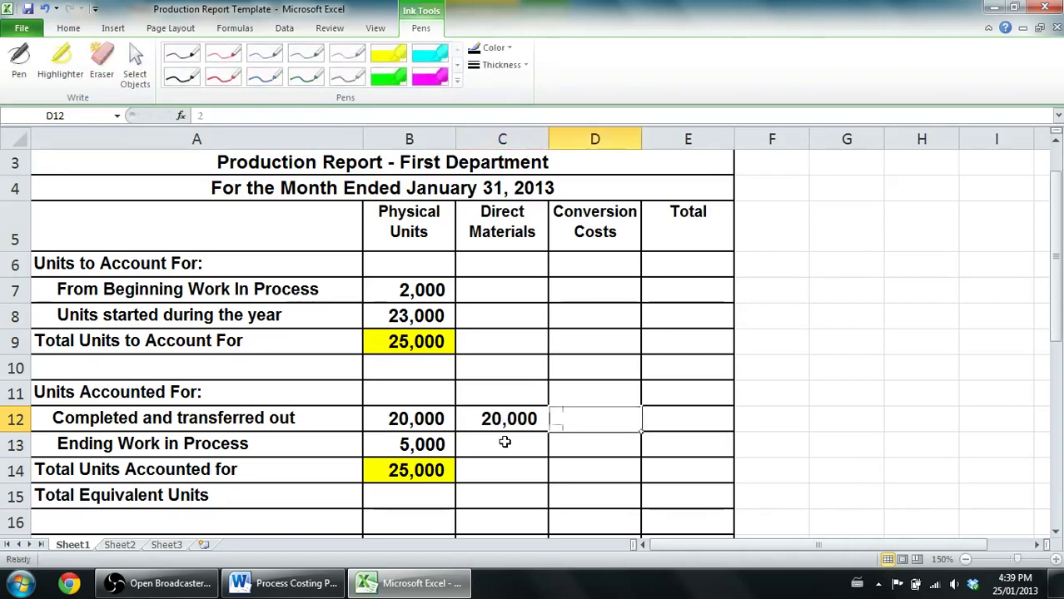
text(20,000)
key(Return)
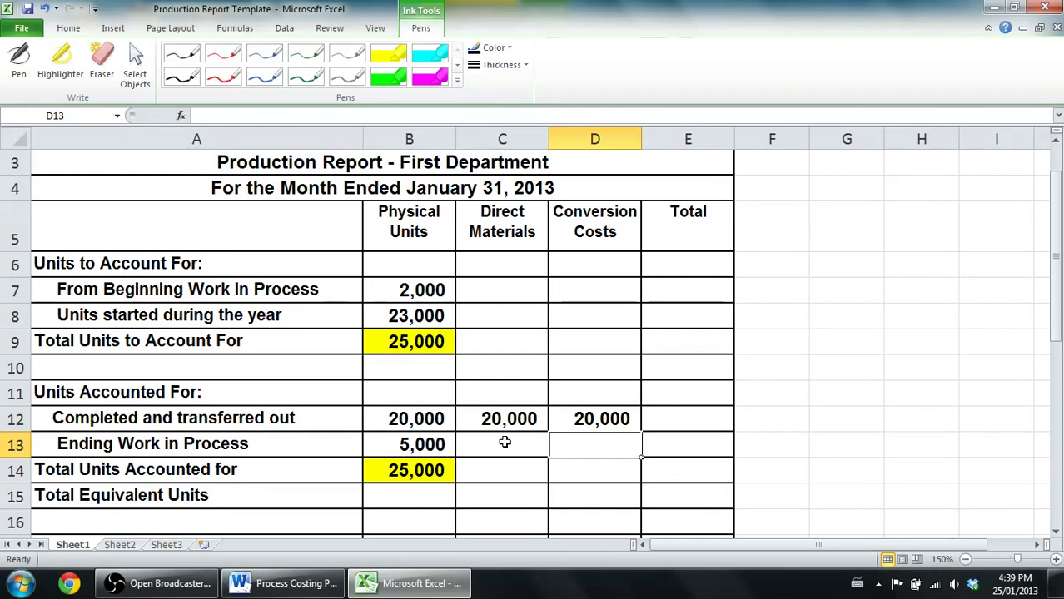
click(505, 442)
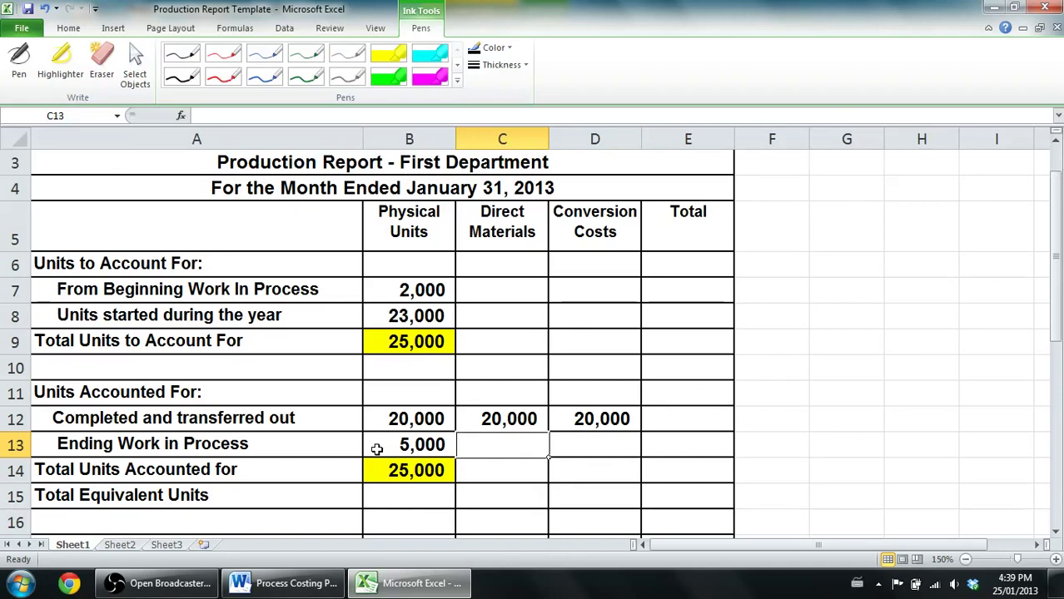
click(315, 586)
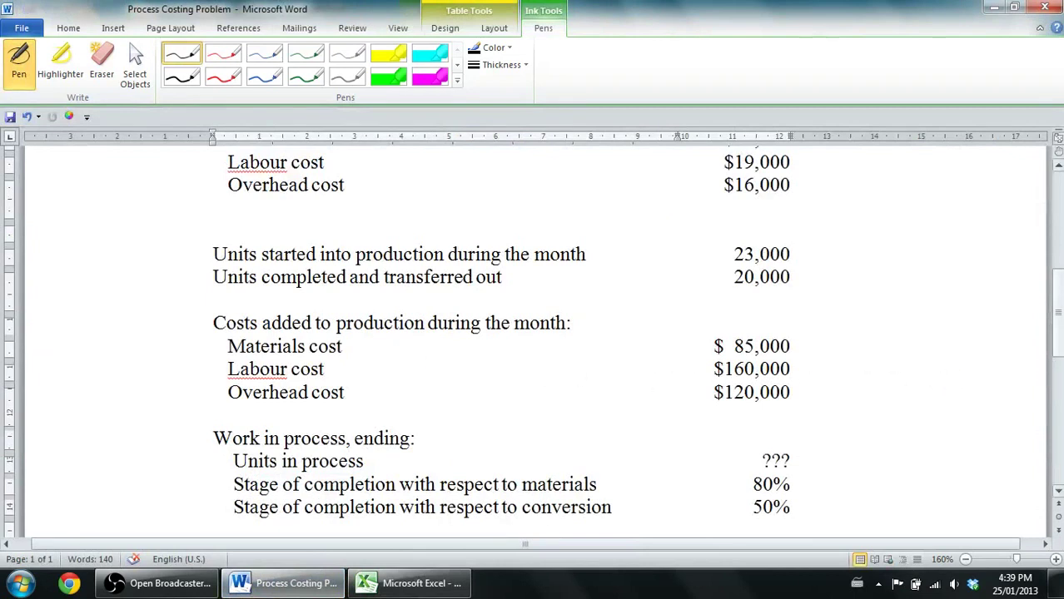
scroll(1056, 333, down, 1)
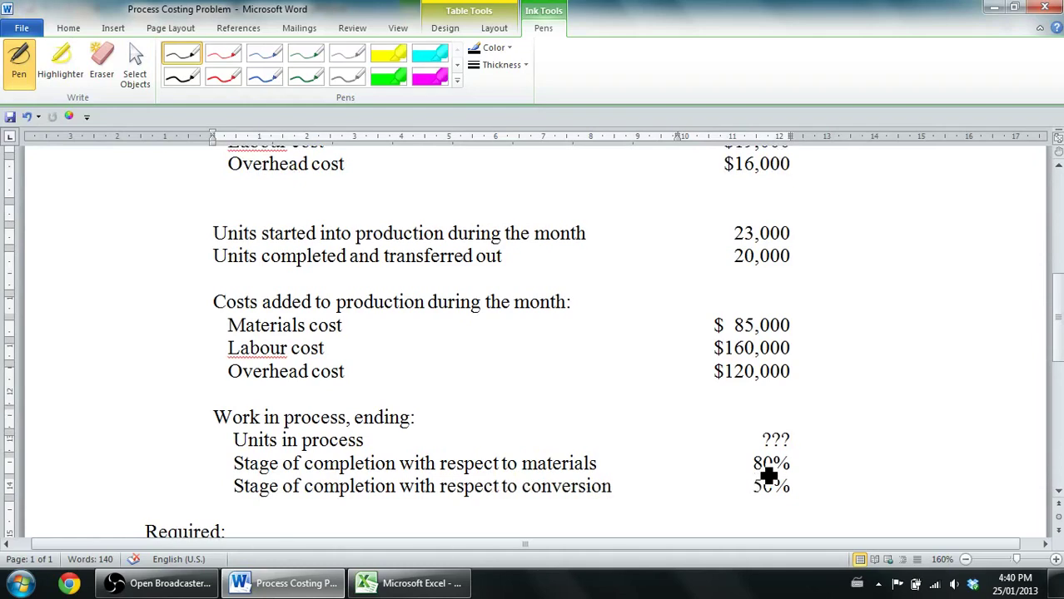
click(408, 583)
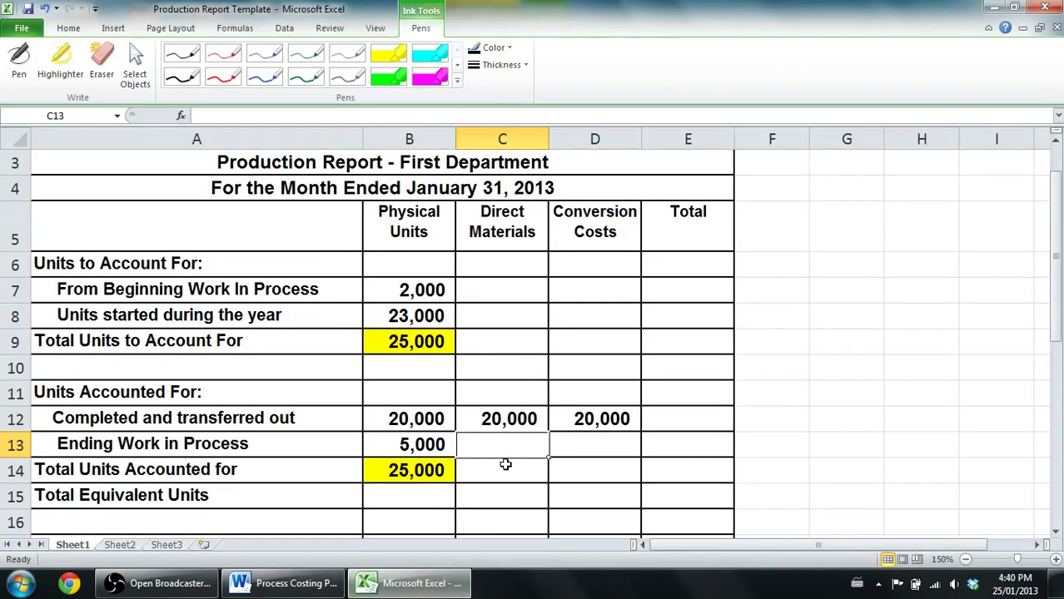
text(=5000)
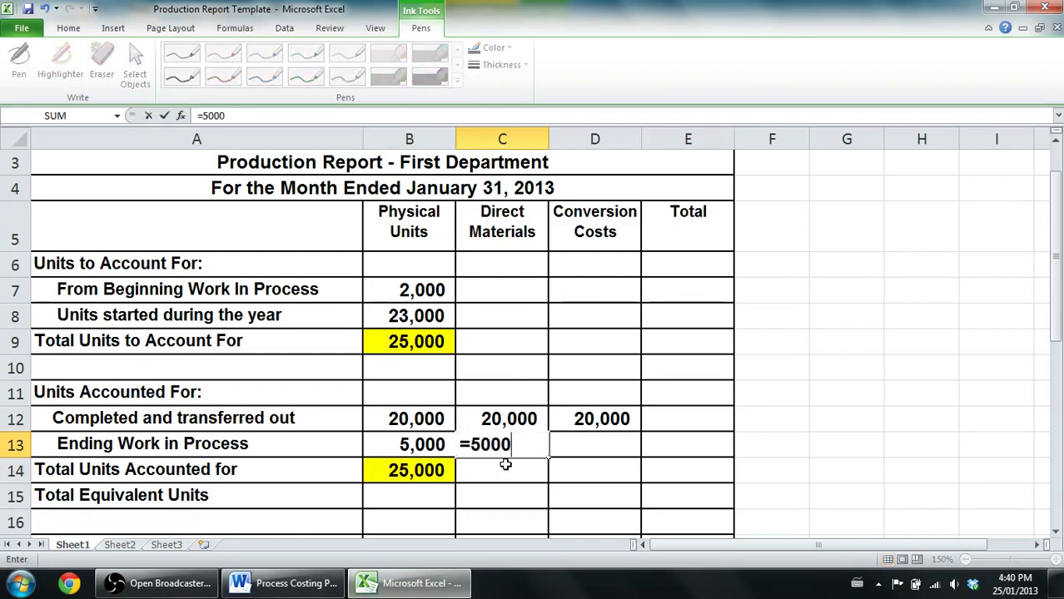
text(*80%)
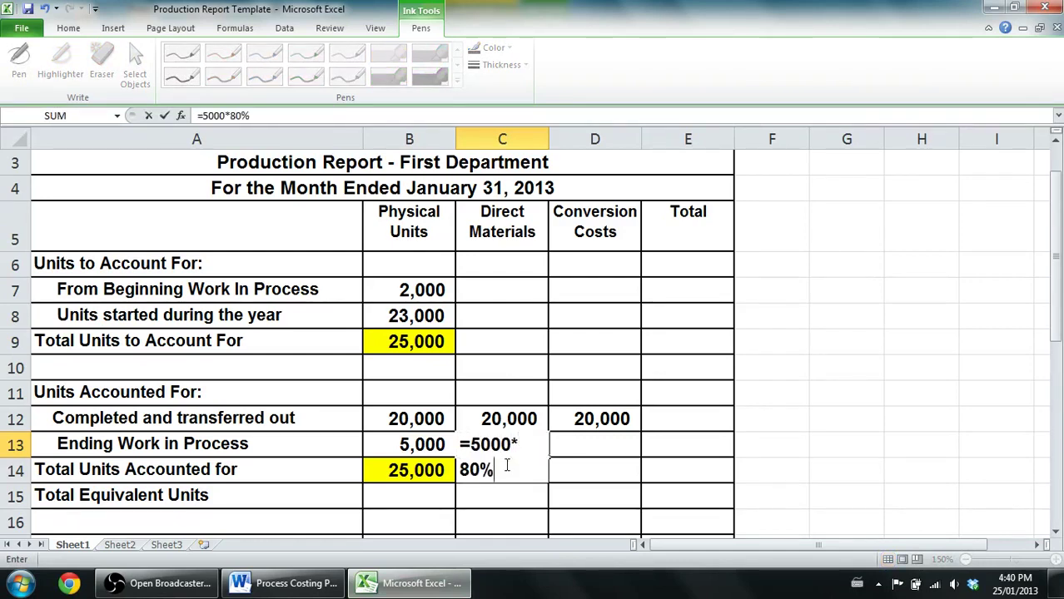
key(Return)
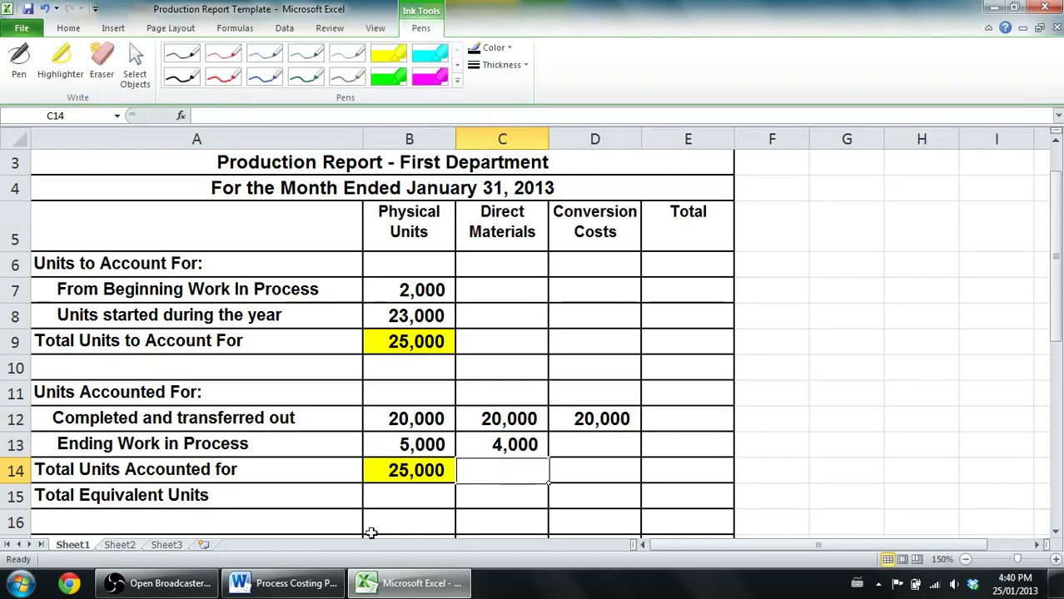
click(287, 584)
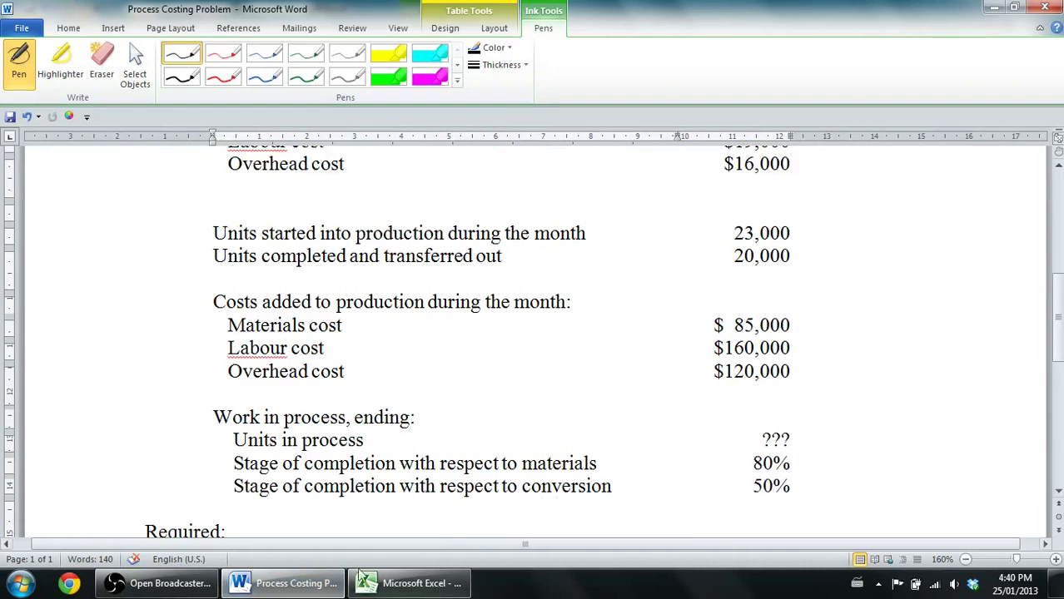
click(410, 584)
click(611, 443)
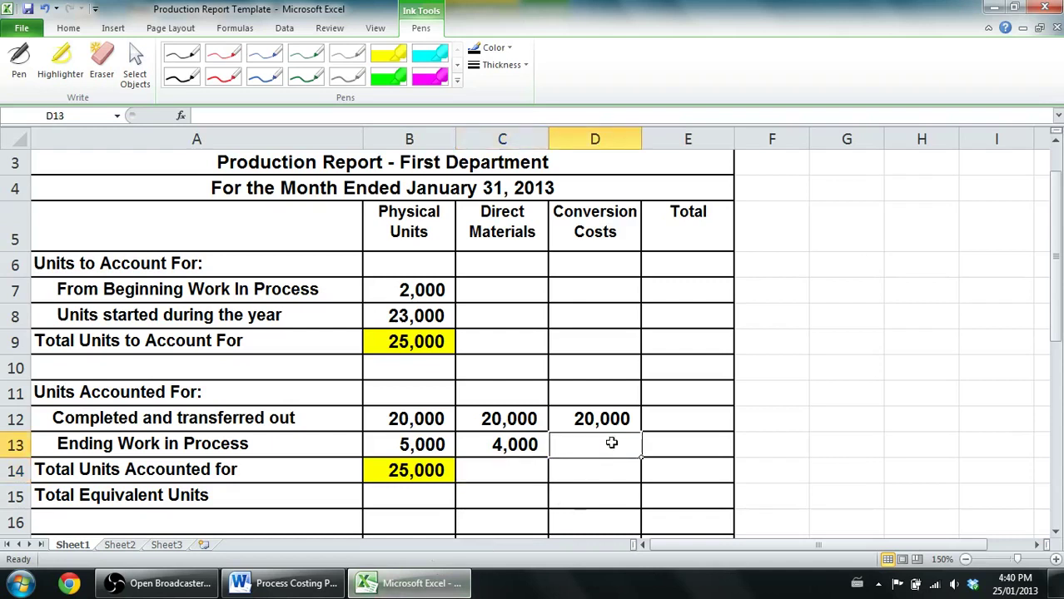
Enter =5000*50% in D13, giving 2,500 conversion equivalent units
text(5000)
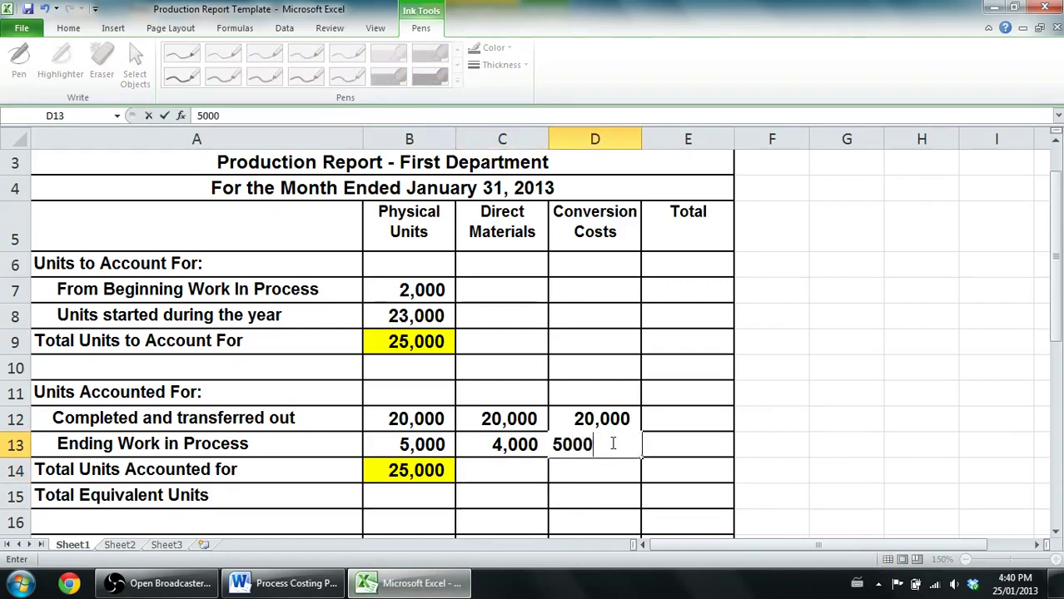
key(BackSpace)
key(BackSpace)
key(BackSpace)
key(BackSpace)
text(=)
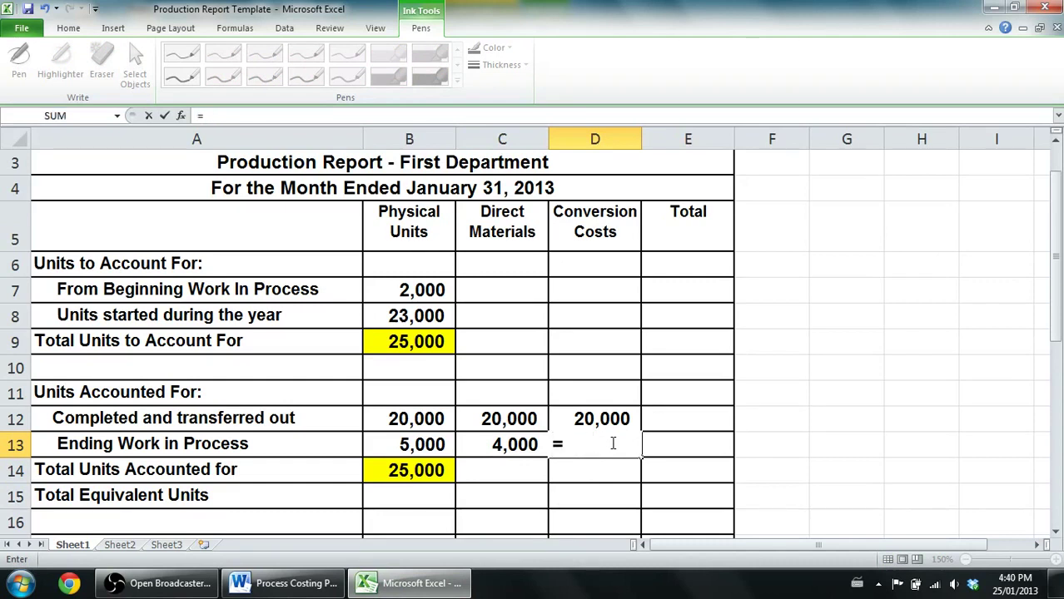
text(5000*50%)
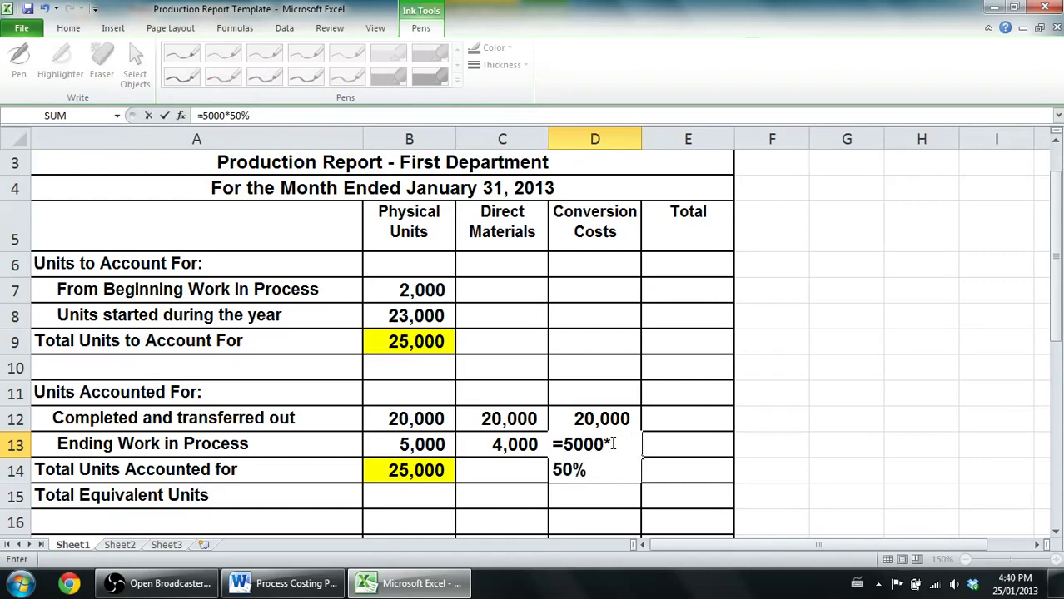
key(Return)
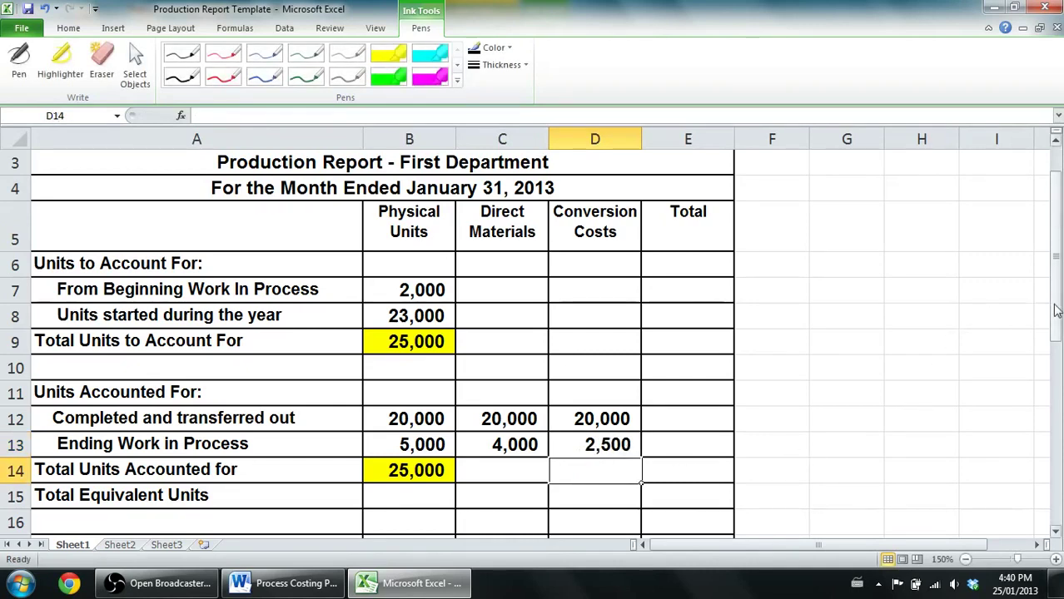
Total direct materials in C15 with =C12+C13, giving 24,000
drag(1055, 310, 1056, 313)
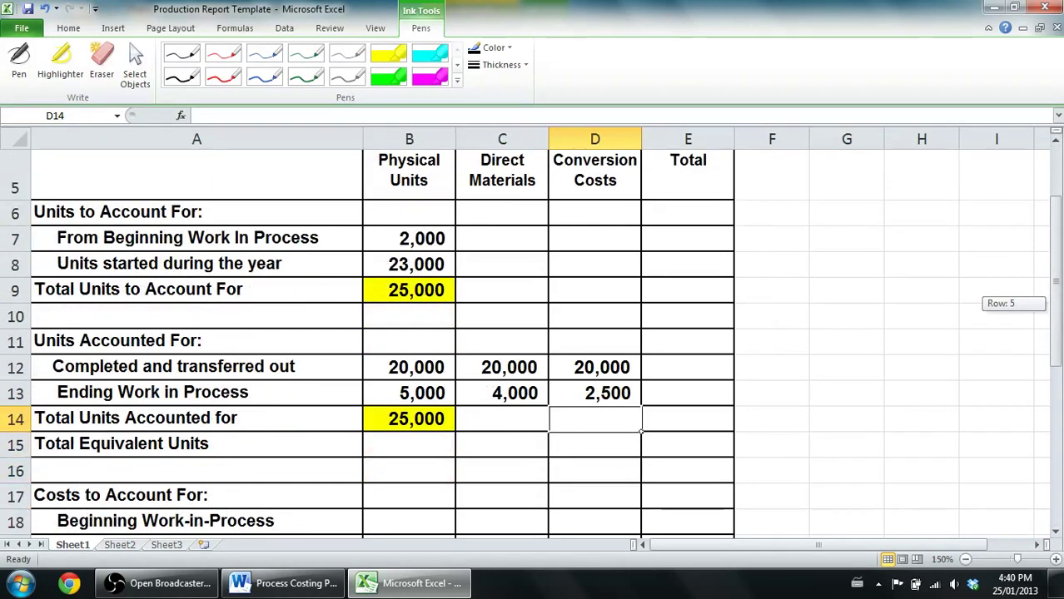
drag(1055, 314, 1059, 325)
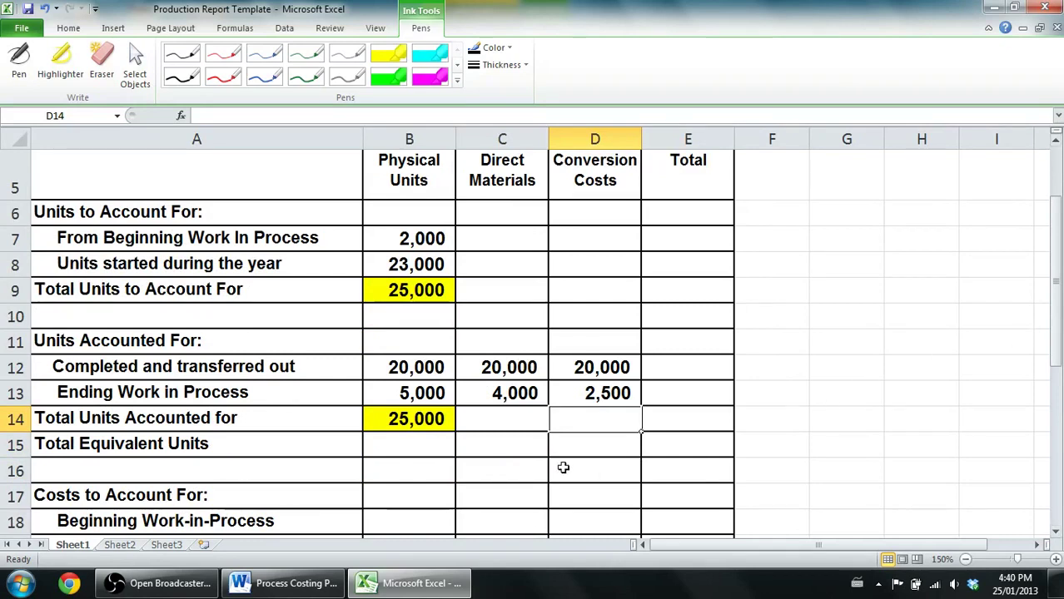
click(505, 454)
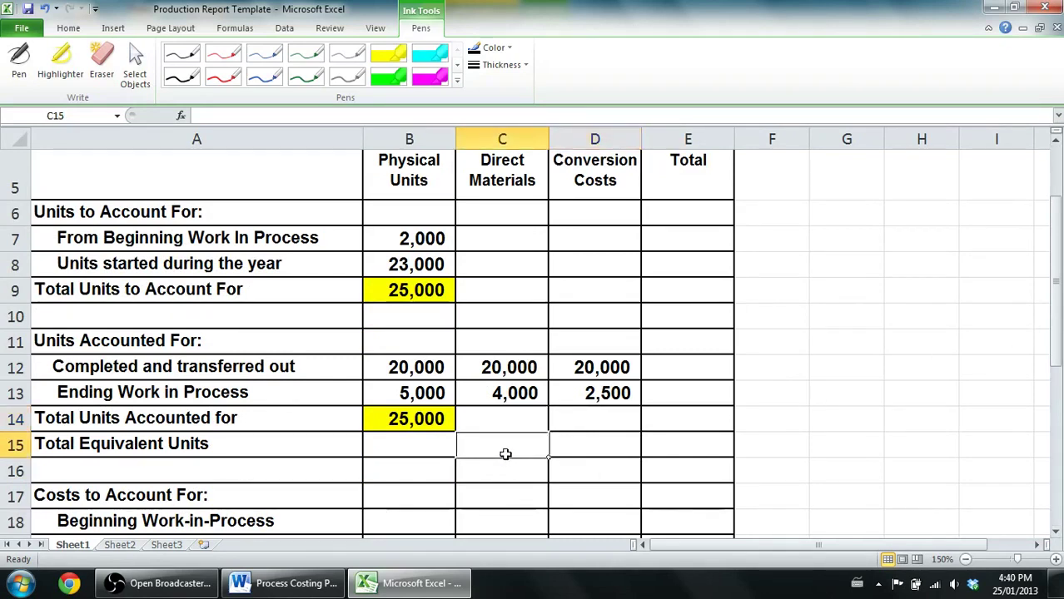
text(=)
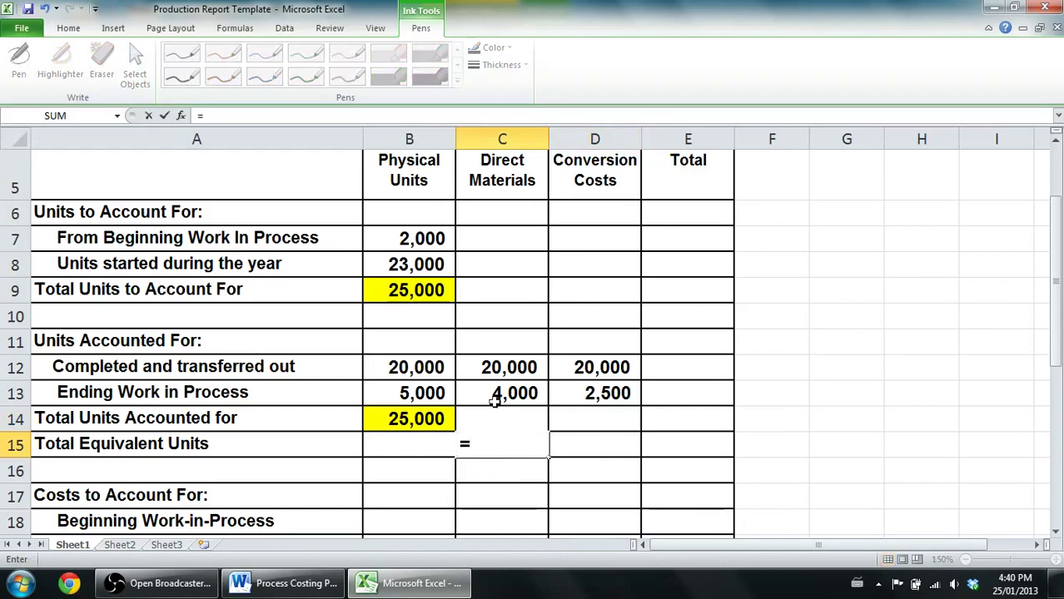
click(500, 372)
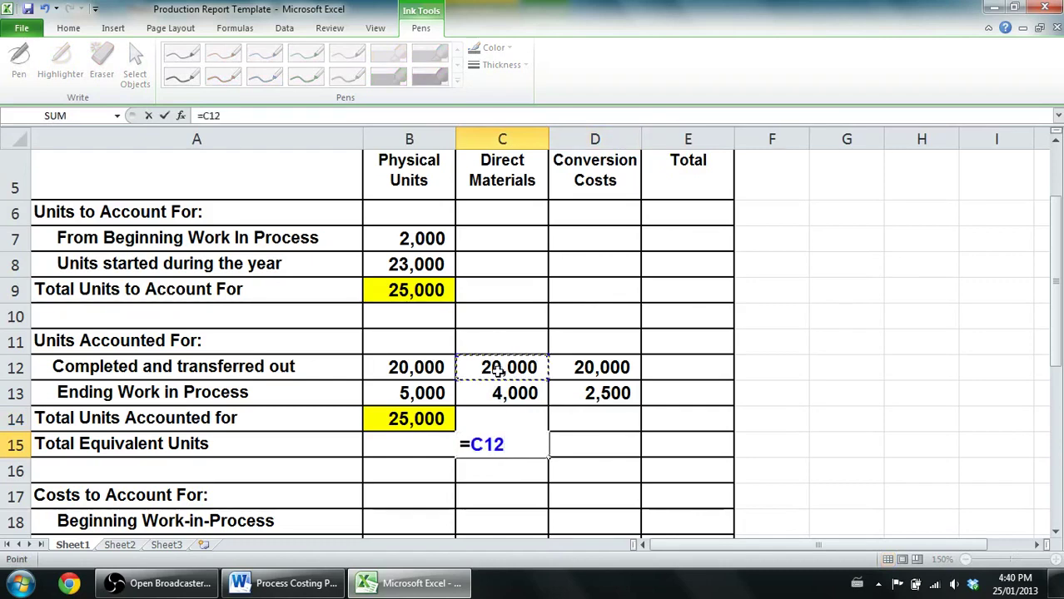
text(+)
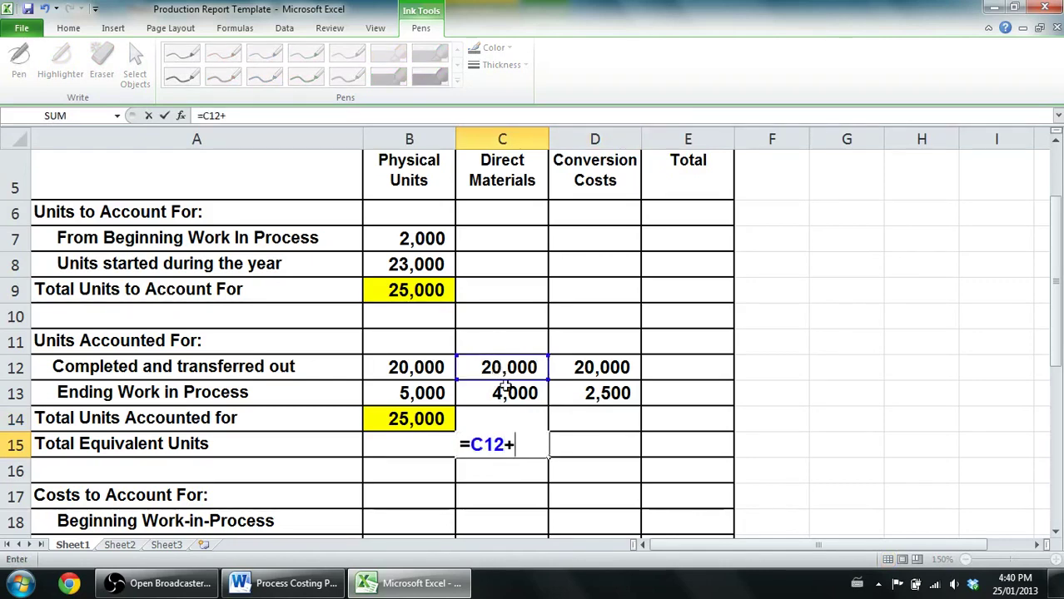
click(506, 390)
key(Return)
Enter 22,500 as the conversion-costs total in D15
key(Right)
key(Up)
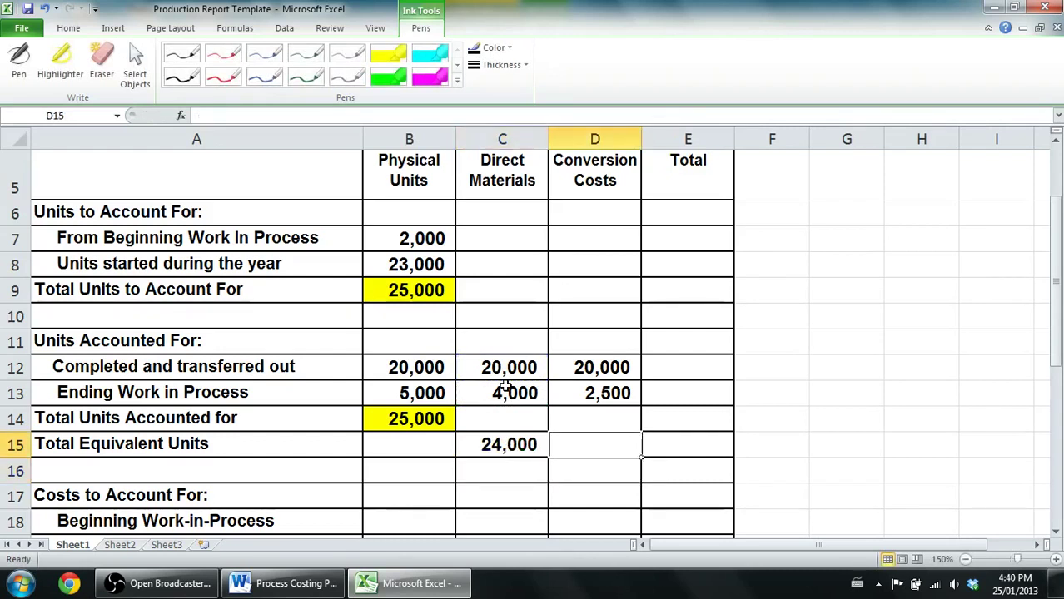
text(22,500)
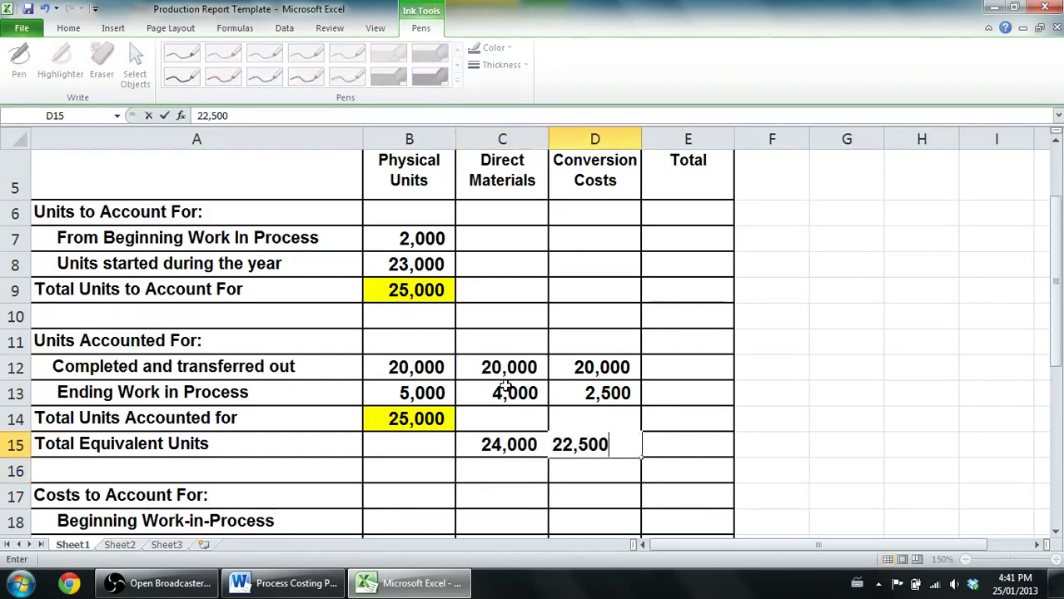
key(Return)
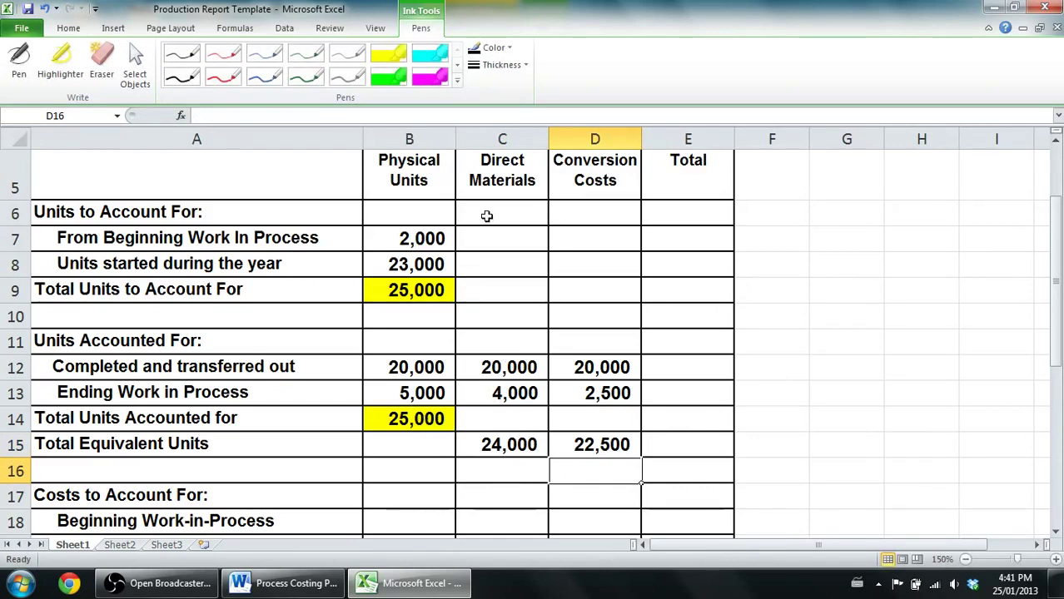
Fill the unused block C6:E11 with black
drag(487, 215, 670, 338)
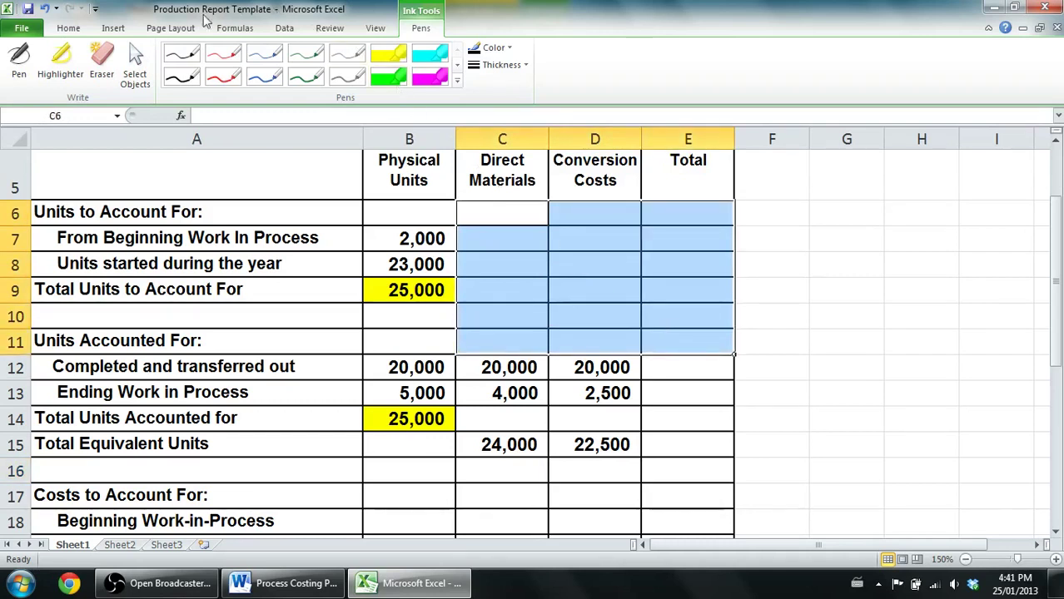
click(70, 29)
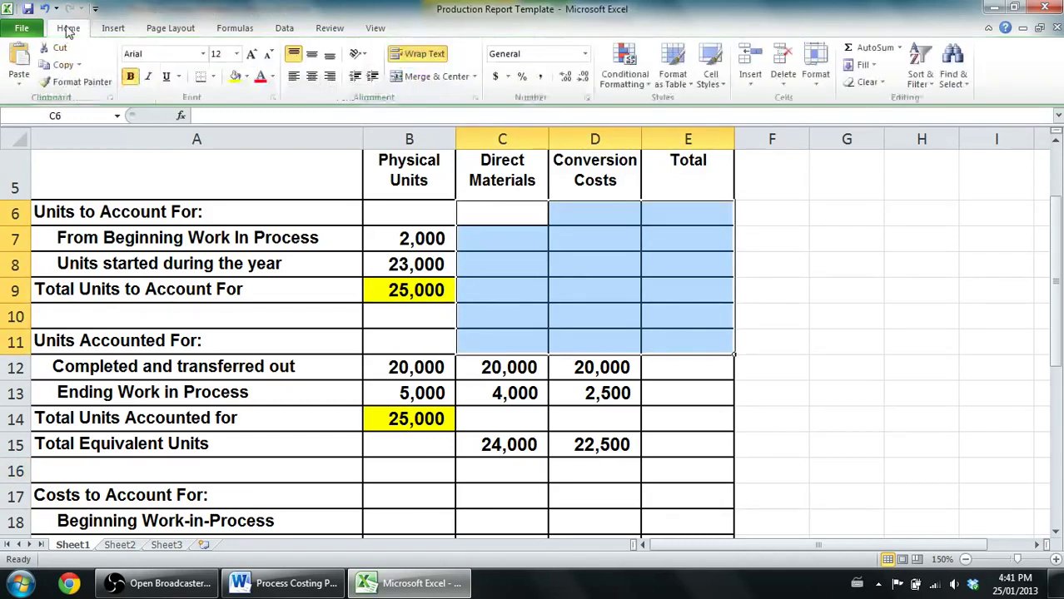
click(247, 76)
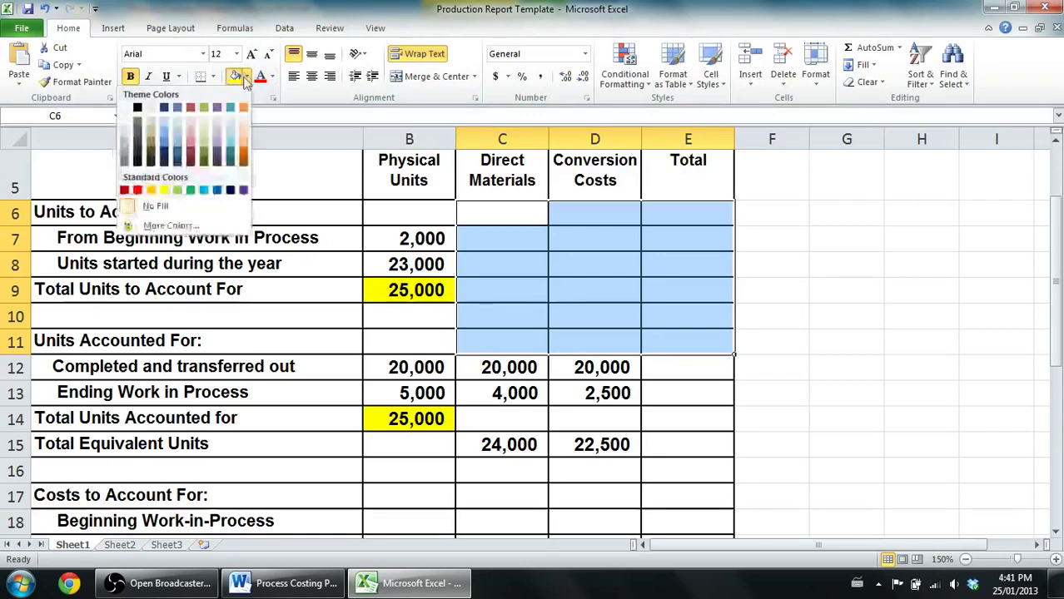
click(137, 108)
click(629, 416)
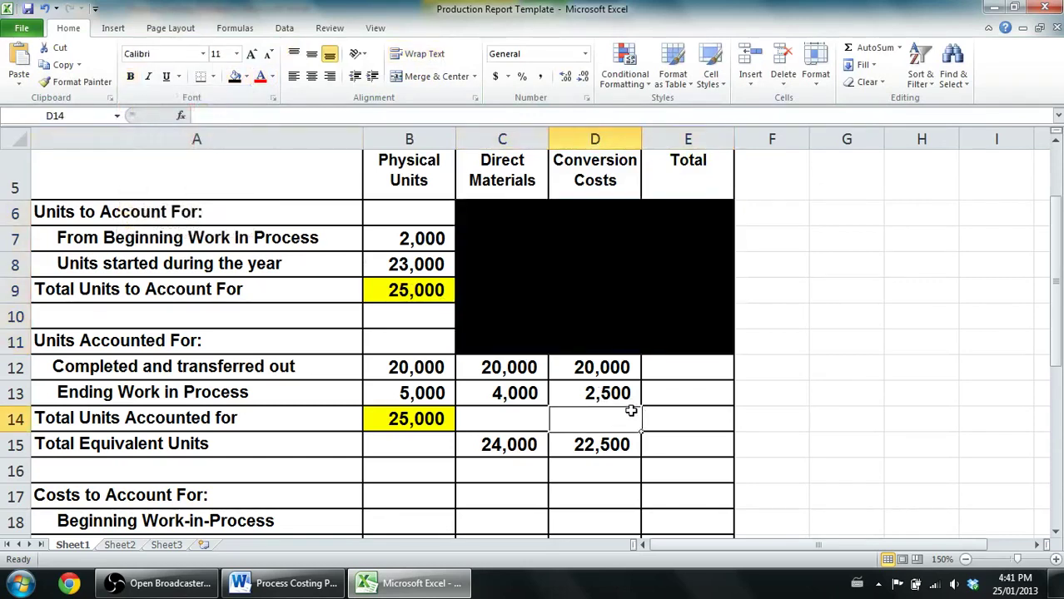
Fill the unused Total cells E12:E16 with black
drag(688, 366, 694, 474)
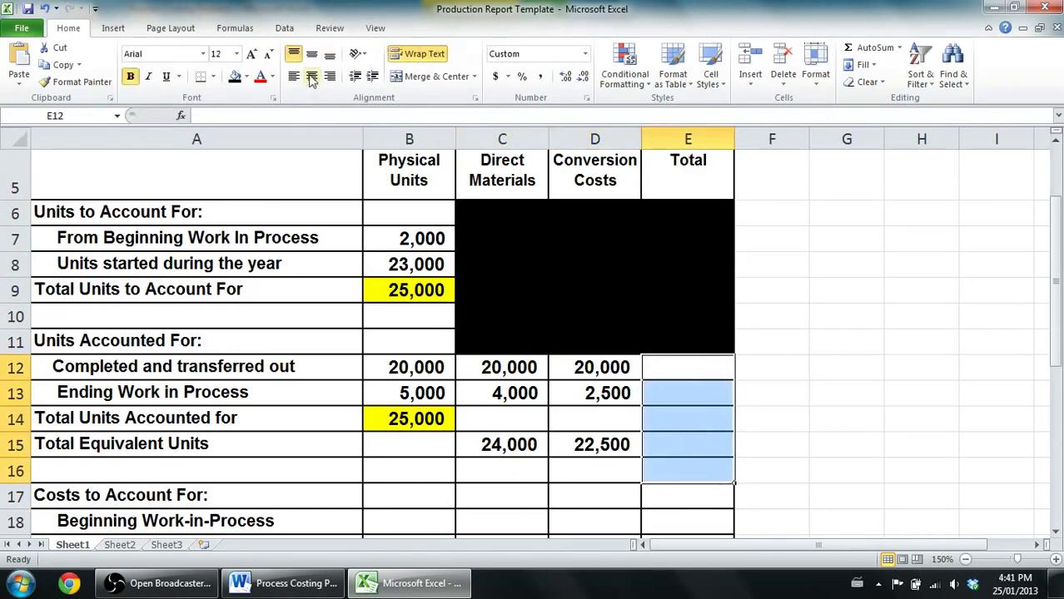
click(236, 75)
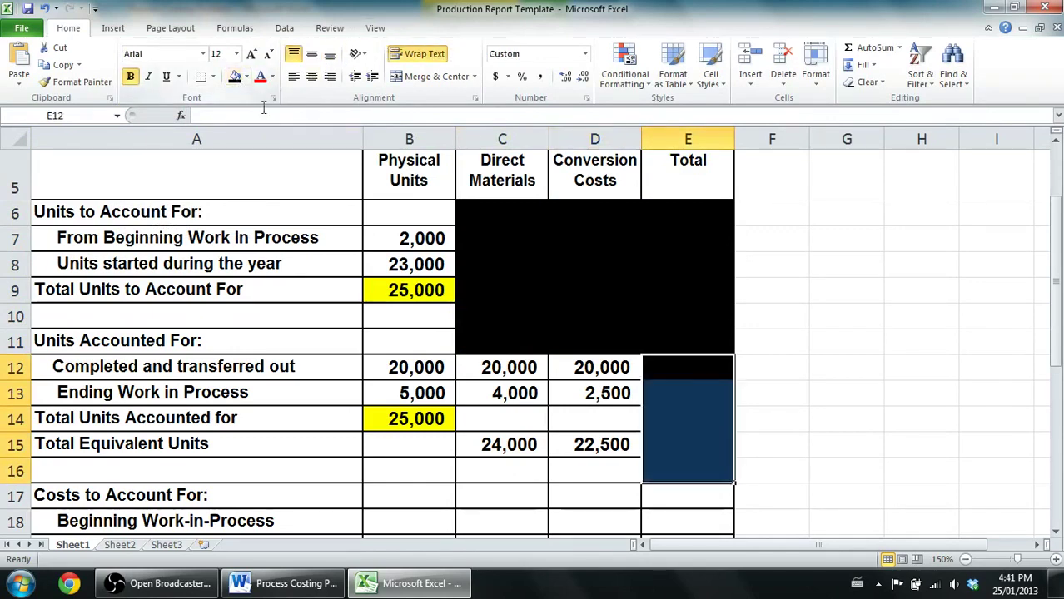
click(376, 202)
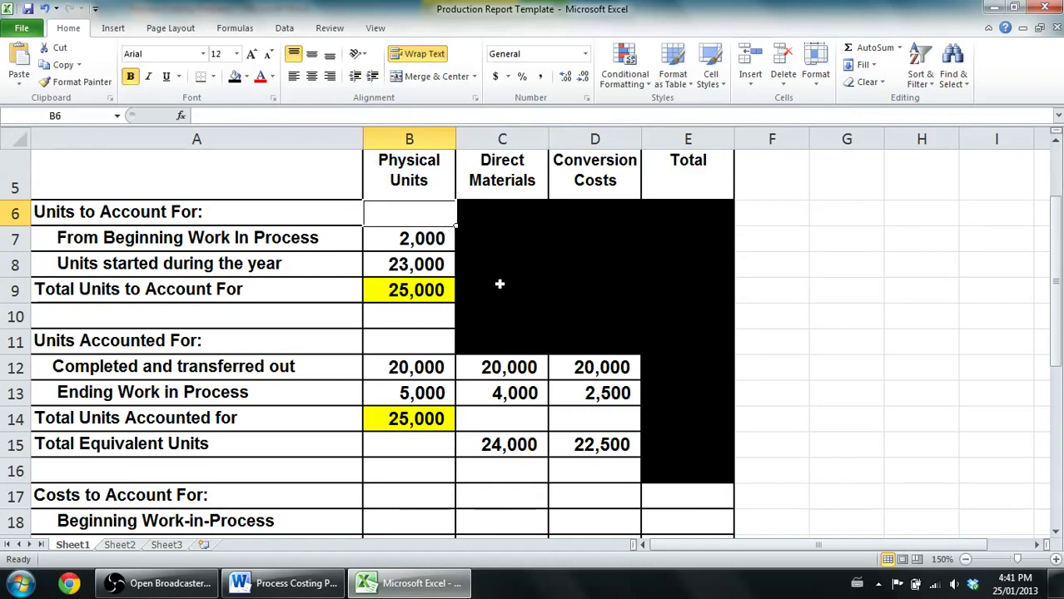
click(497, 447)
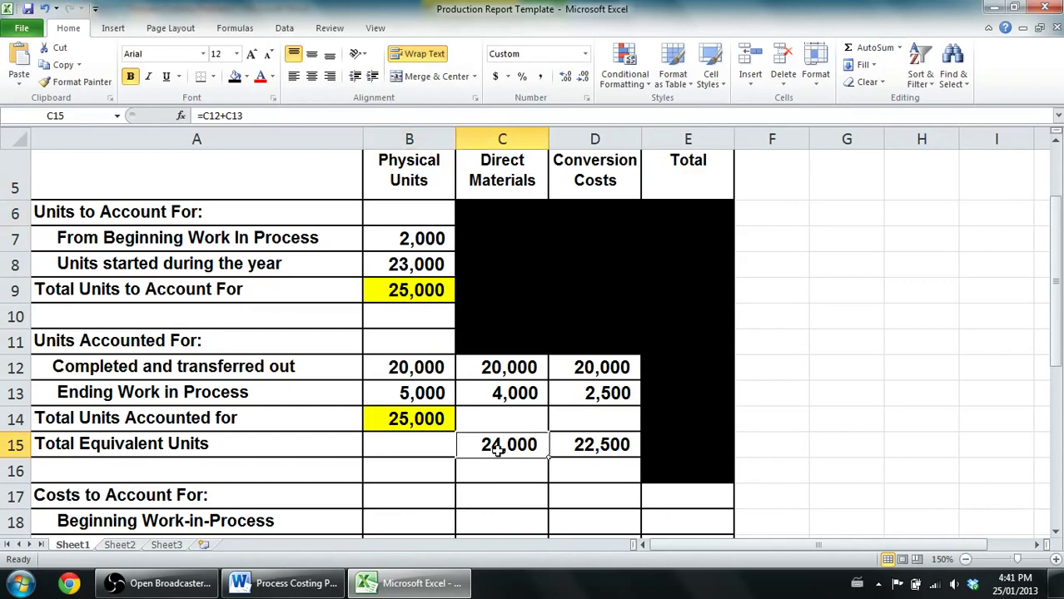
click(623, 448)
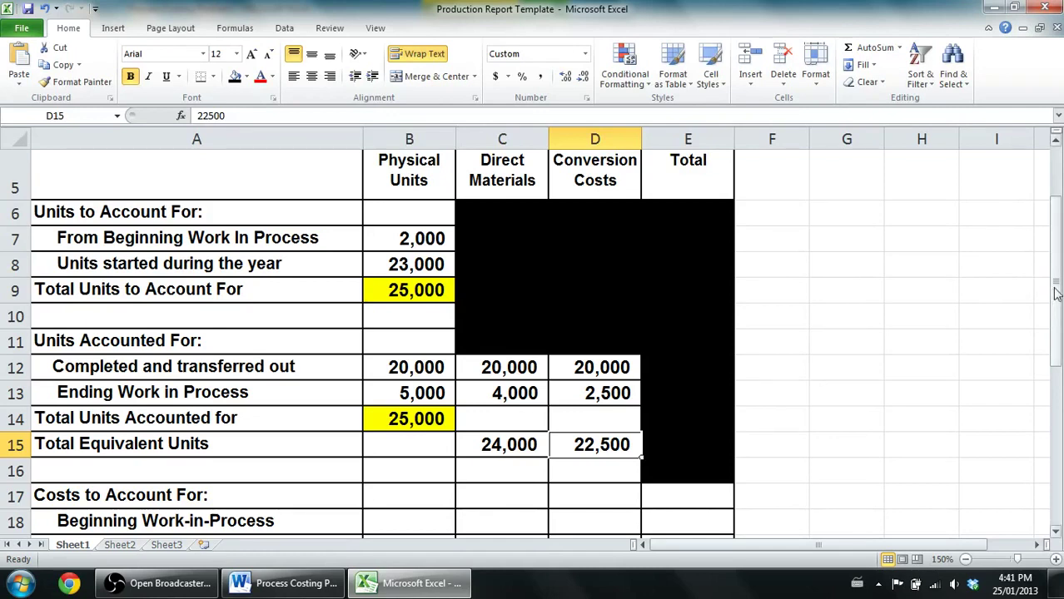
drag(1054, 293, 1057, 298)
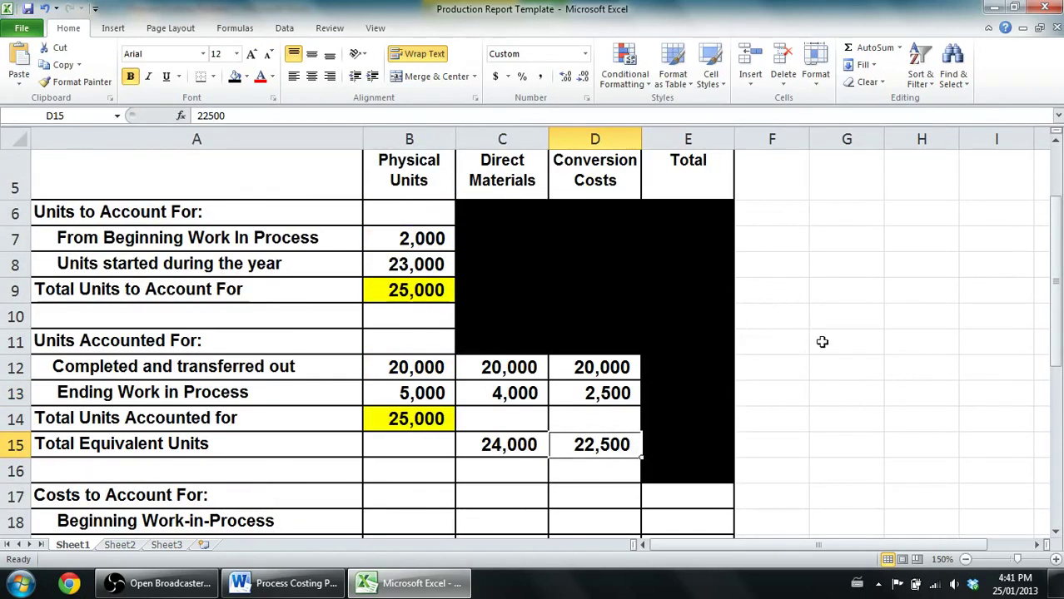
mouse_move(1055, 281)
mouse_down()
mouse_move(1040, 190)
mouse_move(1050, 301)
mouse_up()
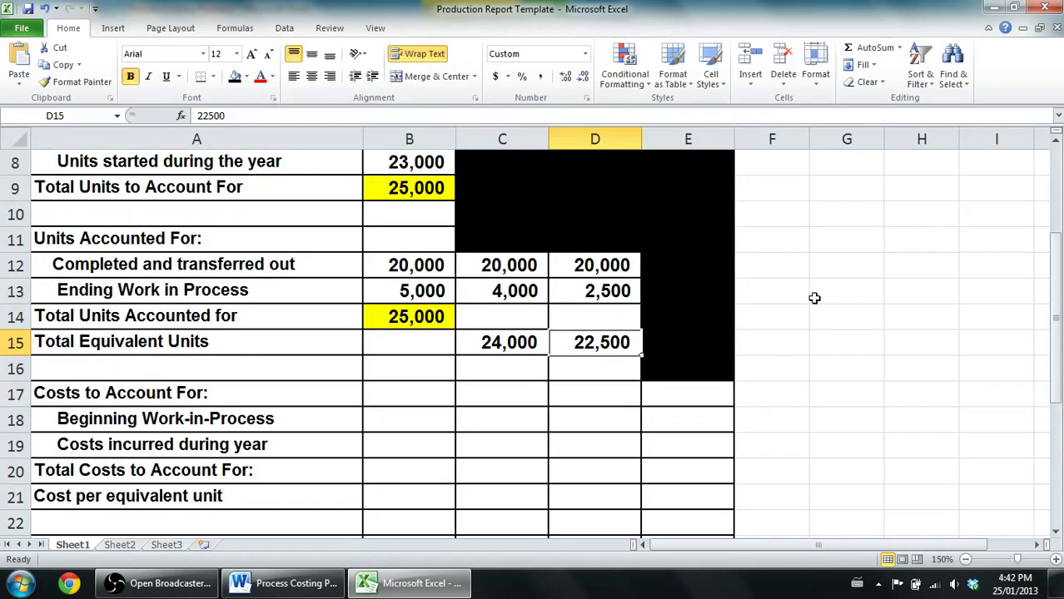
click(644, 313)
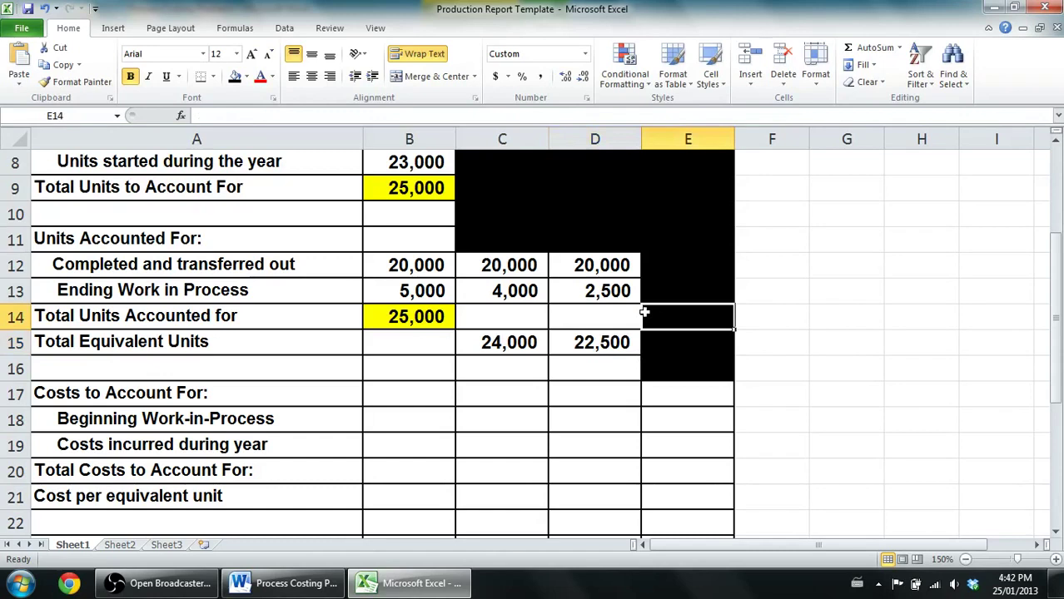